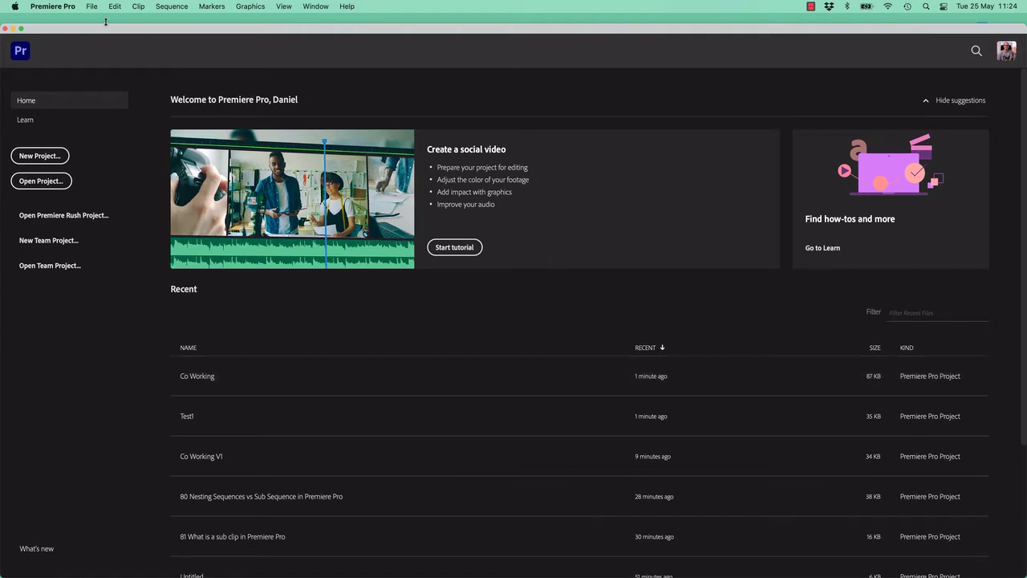
Open the project Co Working V1.prproj from the Co Working folder in the exercise files.
key(super+o)
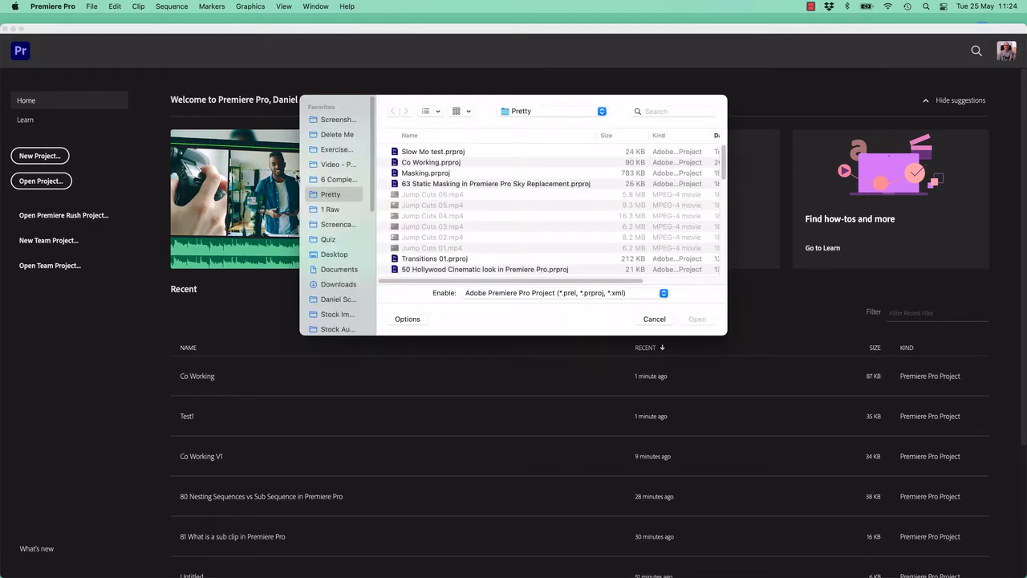
click(344, 152)
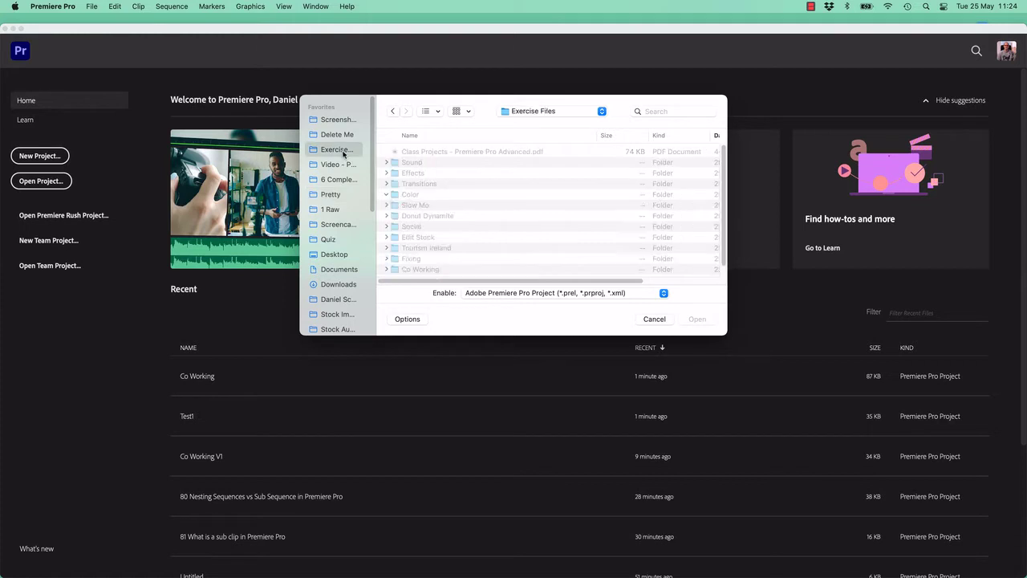
click(386, 195)
double_click(415, 272)
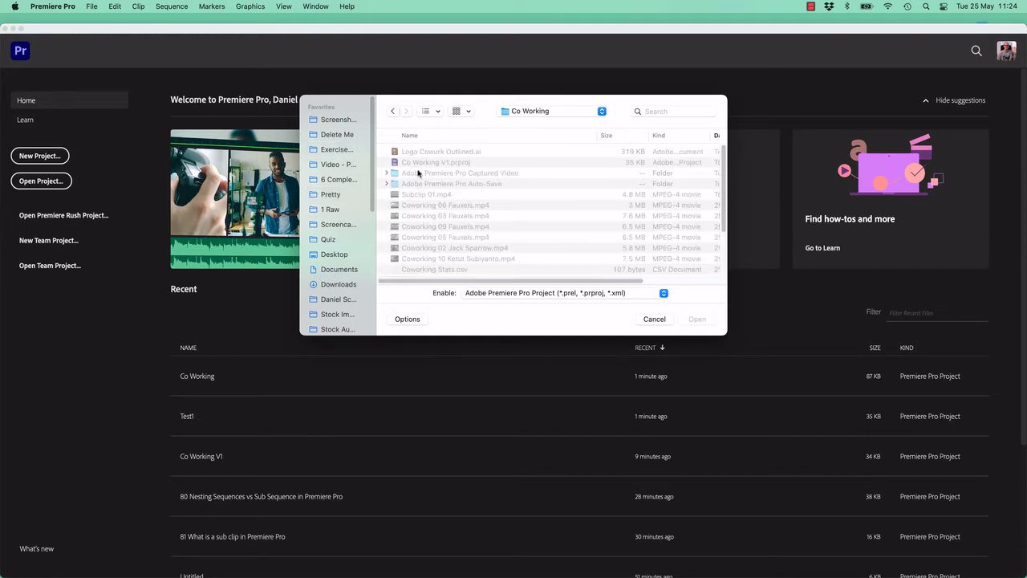
click(423, 164)
click(697, 319)
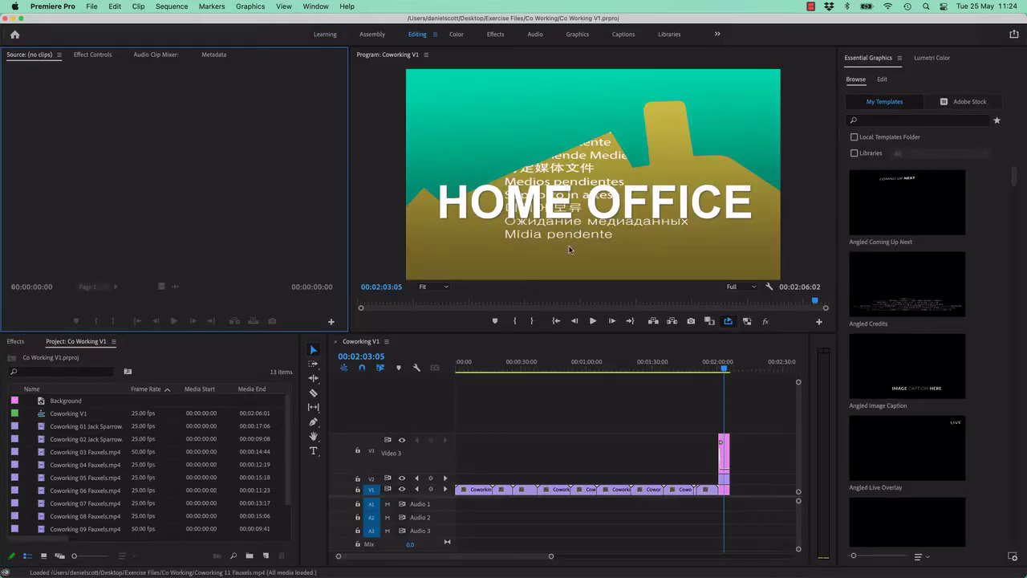
Play the end of the Coworking V1 sequence from about 00:01:59:07 and inspect the stacked clips of the HOME OFFICE title section.
drag(725, 369, 716, 372)
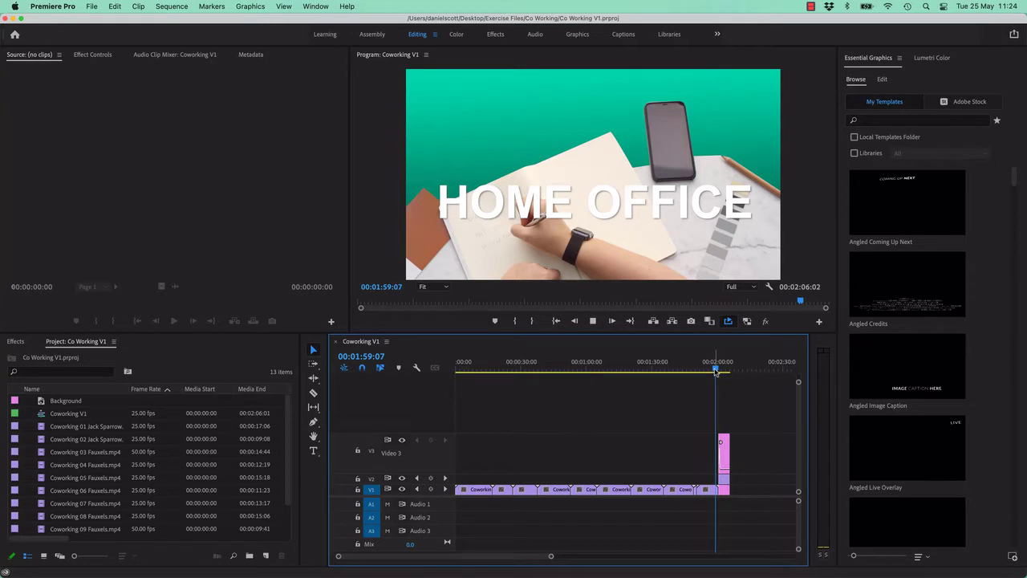
key(space)
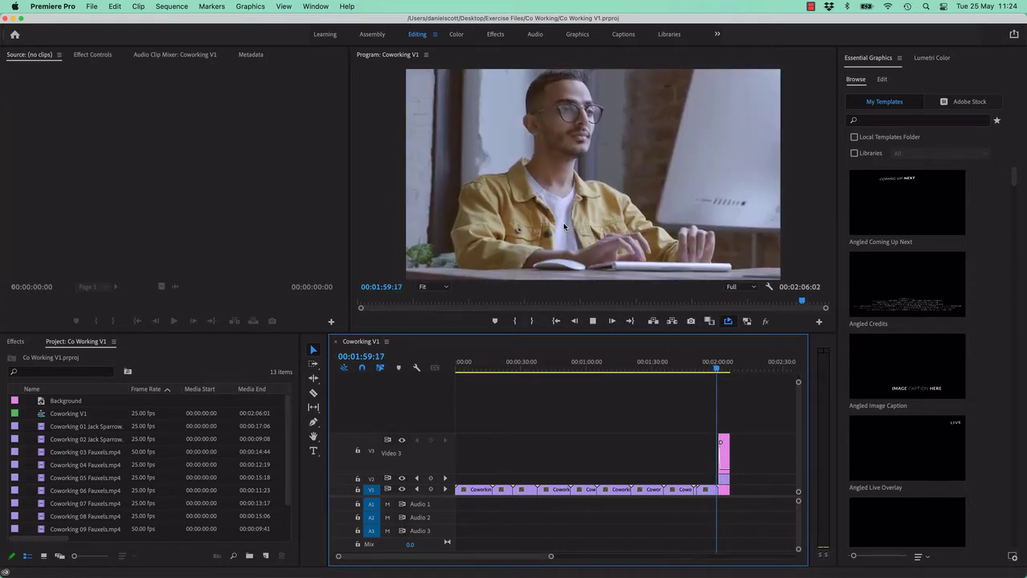
key(space)
click(725, 484)
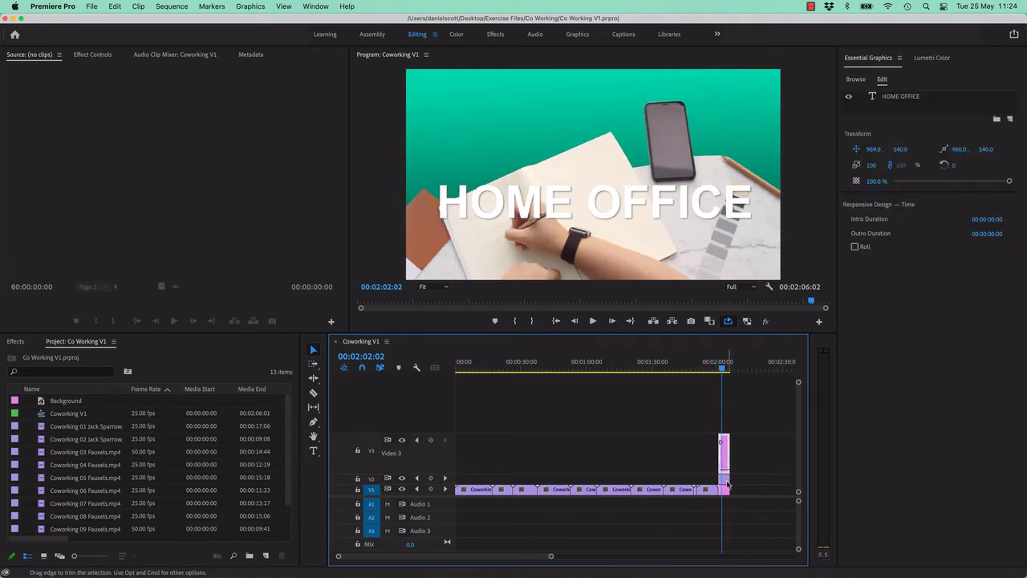
click(724, 495)
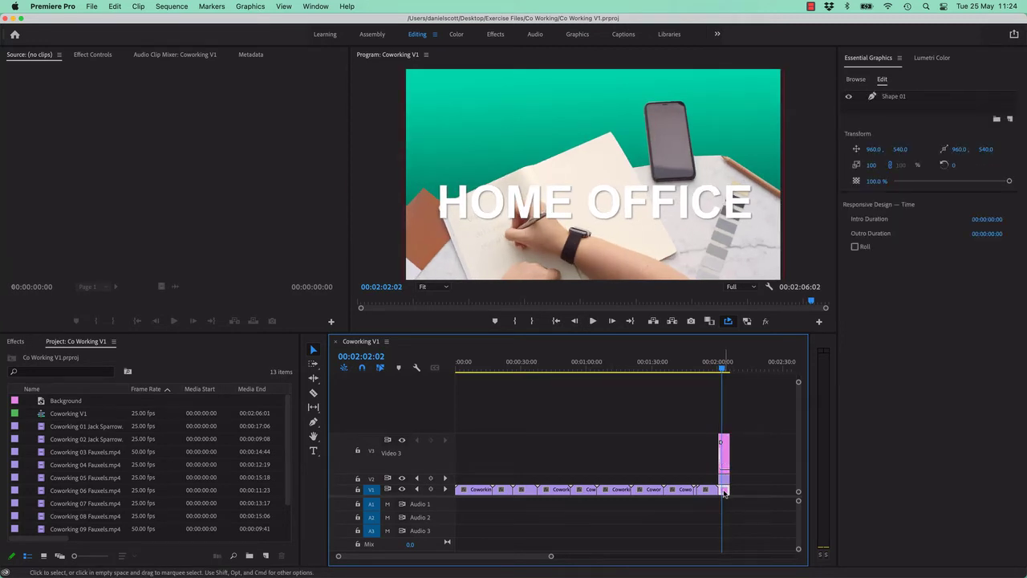
key(equal)
key(equal)
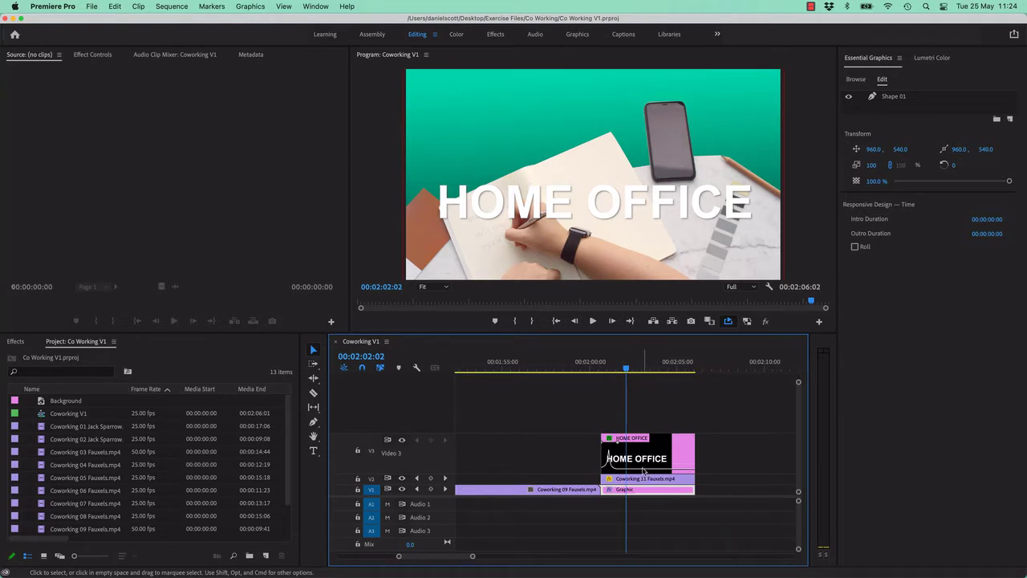
click(720, 366)
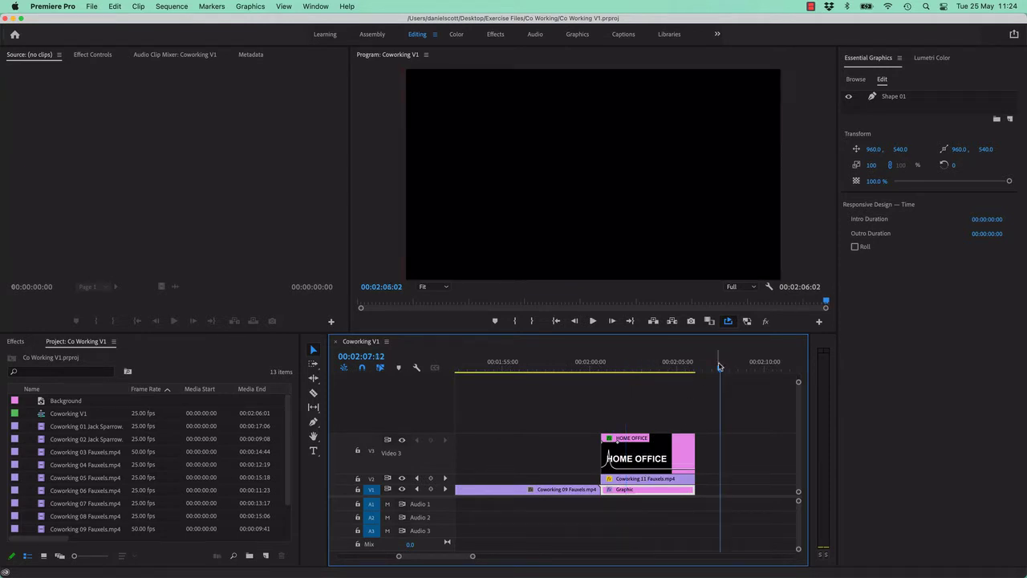
click(880, 80)
click(747, 465)
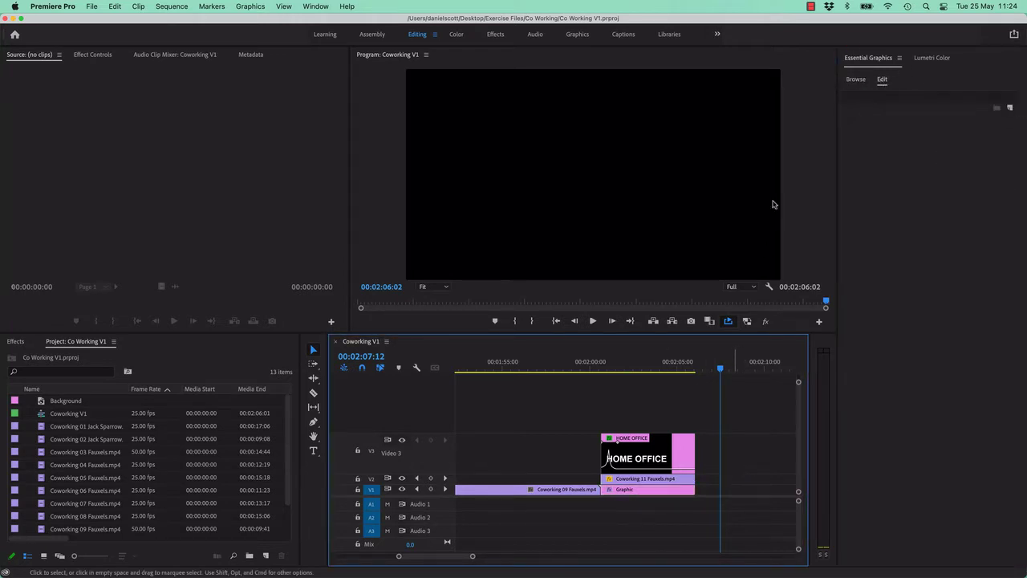
click(1010, 107)
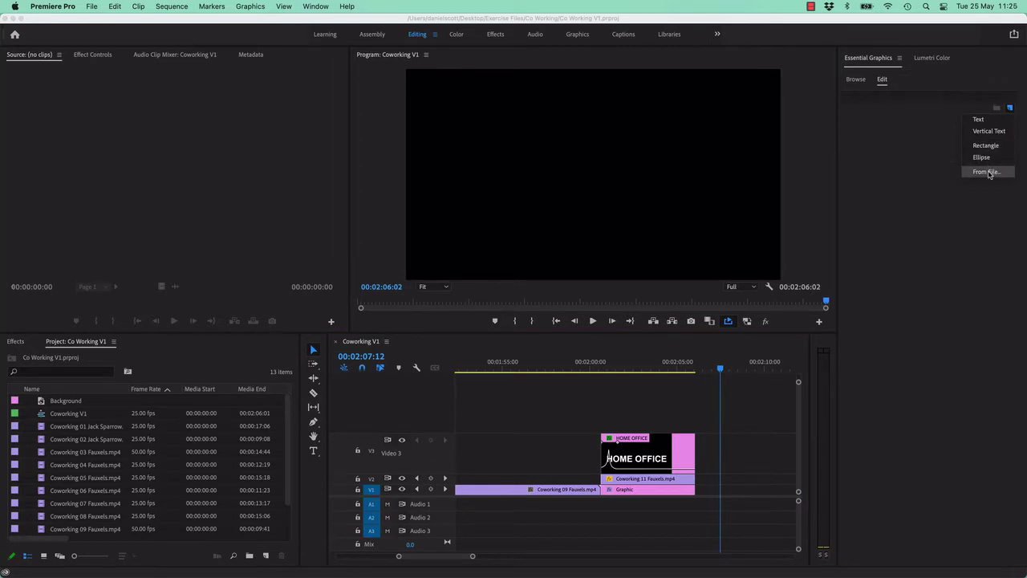
click(674, 420)
Select the Graphic clip under the HOME OFFICE title, go back to 00:02:01:08, and toggle track V1's visibility to check its content.
click(629, 369)
click(642, 452)
click(632, 491)
key(Left)
key(Left)
key(Left)
key(Left)
key(Left)
key(Left)
key(Left)
key(Left)
key(Left)
key(Left)
key(Left)
key(Left)
key(Left)
key(Left)
key(Left)
key(Left)
key(Left)
key(Left)
key(Left)
key(Left)
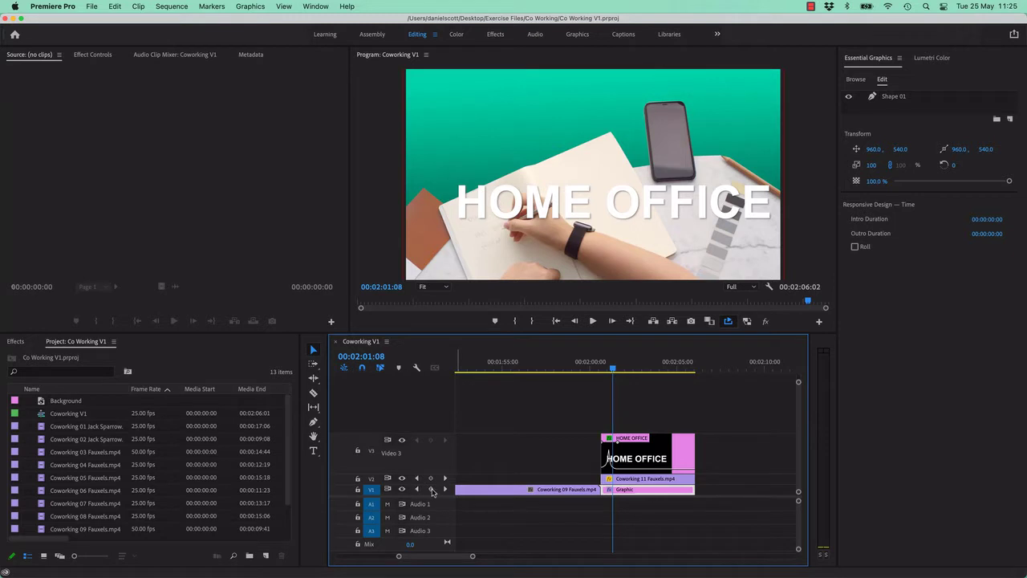
click(402, 488)
click(402, 489)
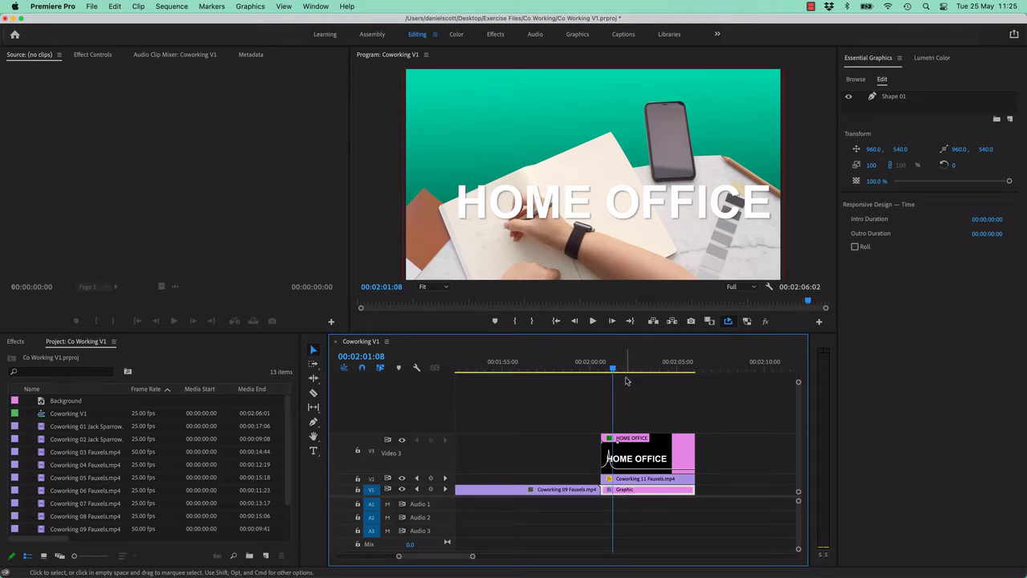
Go to the start of the Graphic clip at 00:02:00:16 and rename its shape layer as Background.
drag(610, 373, 600, 375)
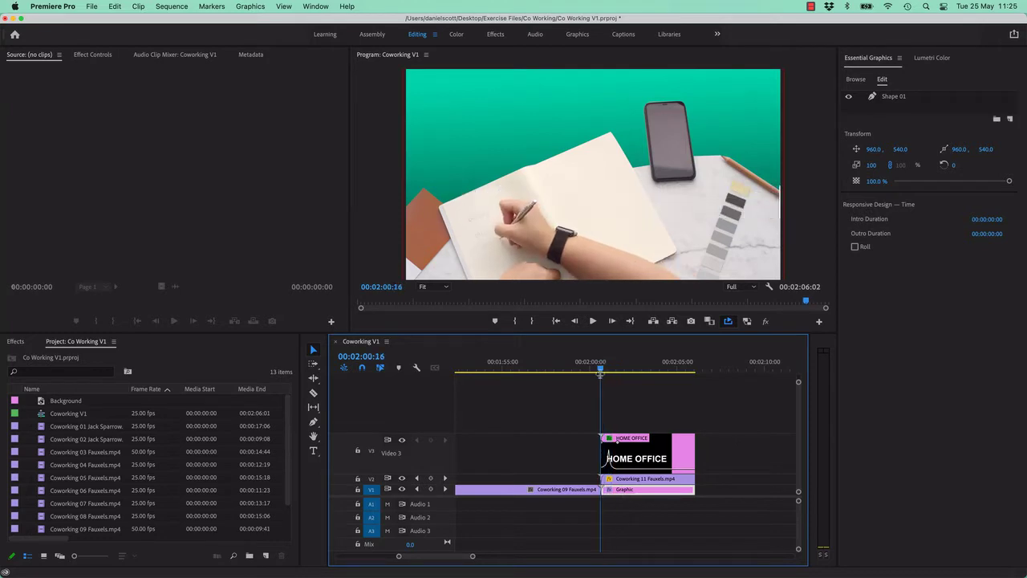
click(610, 492)
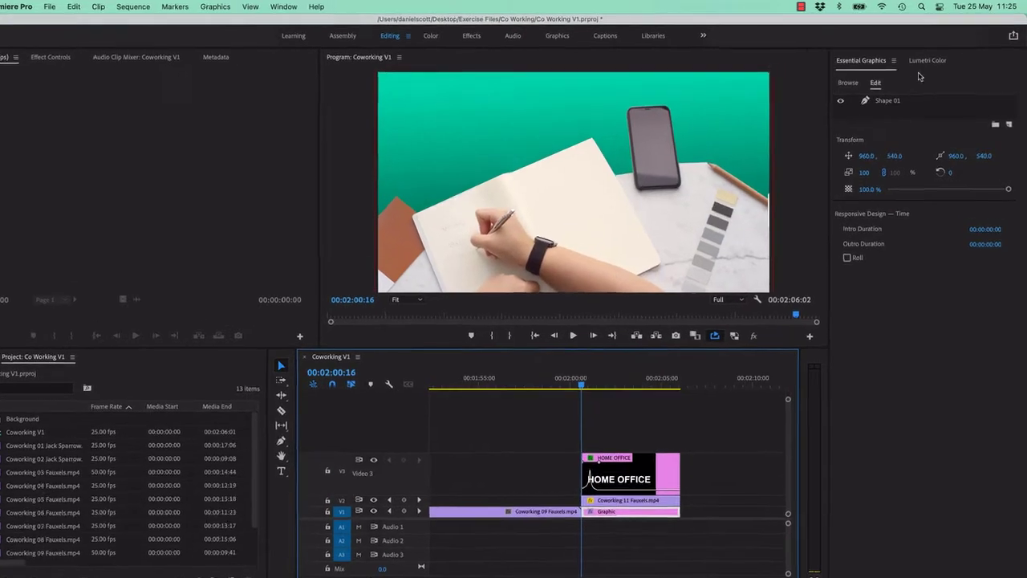
click(894, 96)
double_click(893, 96)
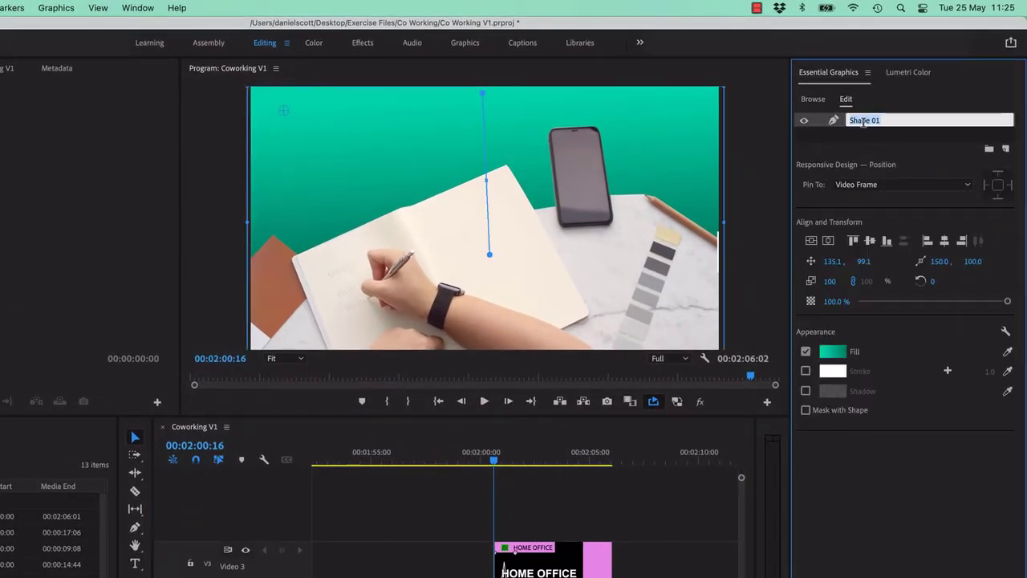
text(Back)
key(Return)
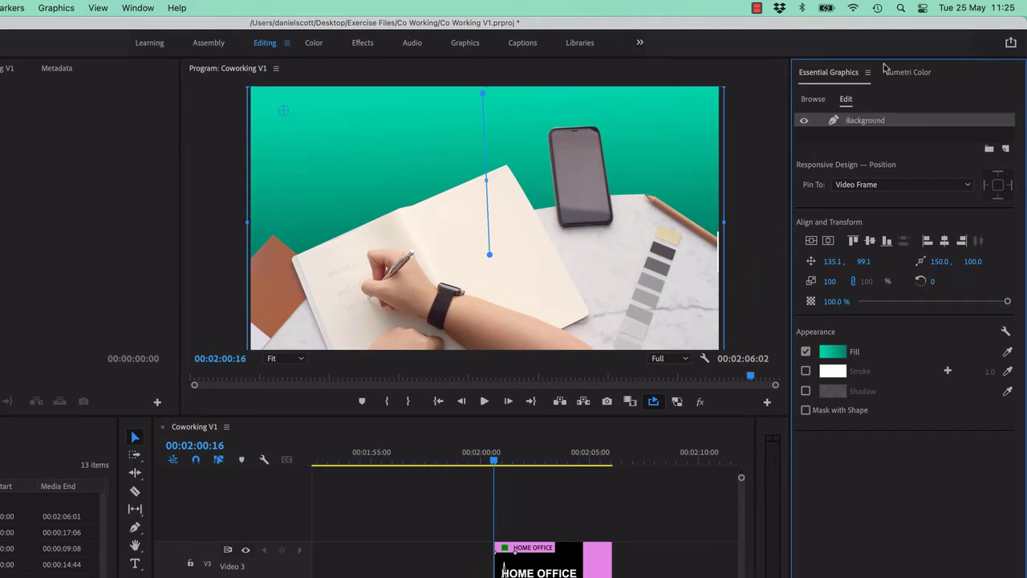
Add the file Logo Cowurk Outlined.ai as a new layer in the Graphic clip.
click(1007, 150)
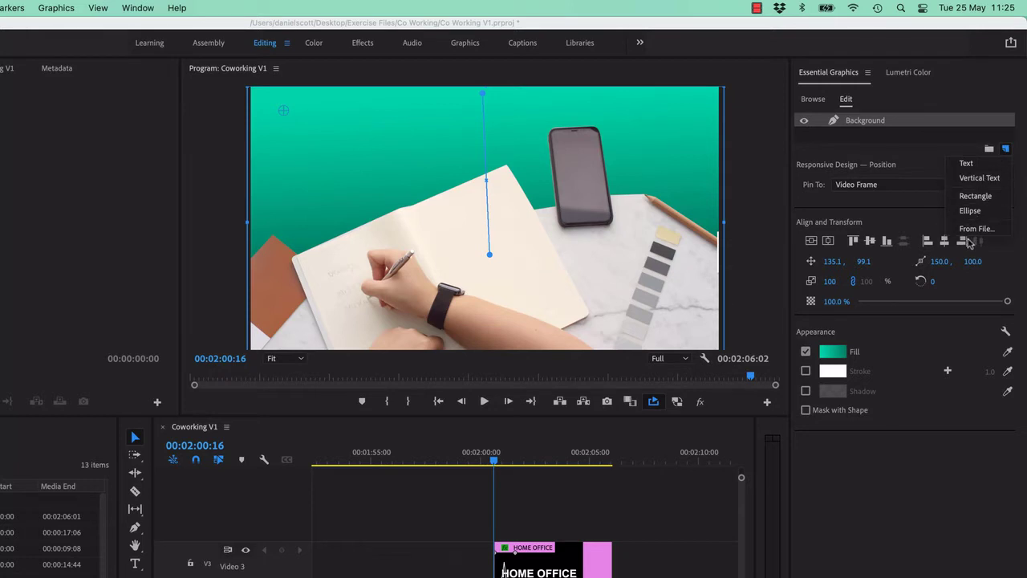
click(975, 229)
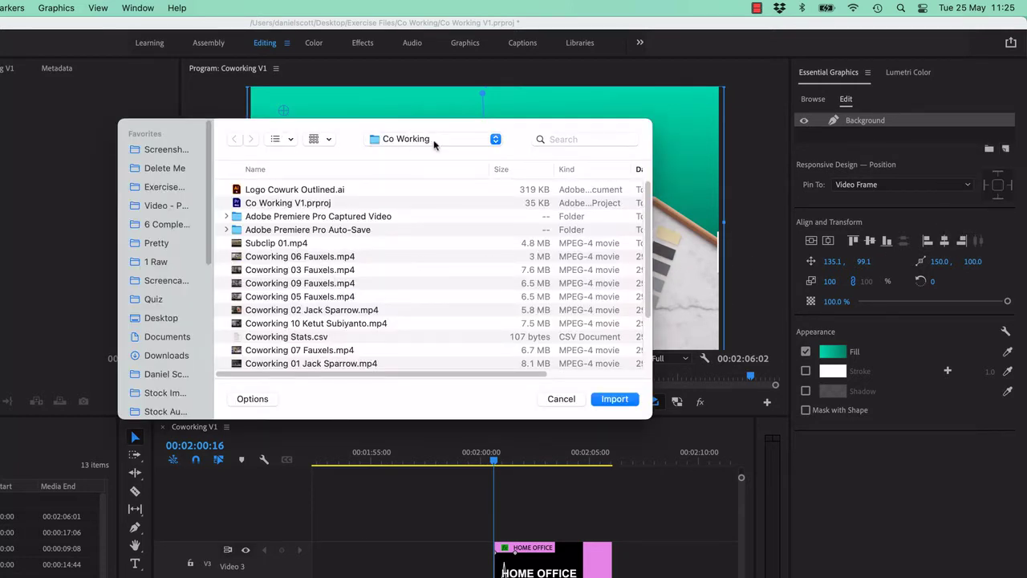
click(269, 192)
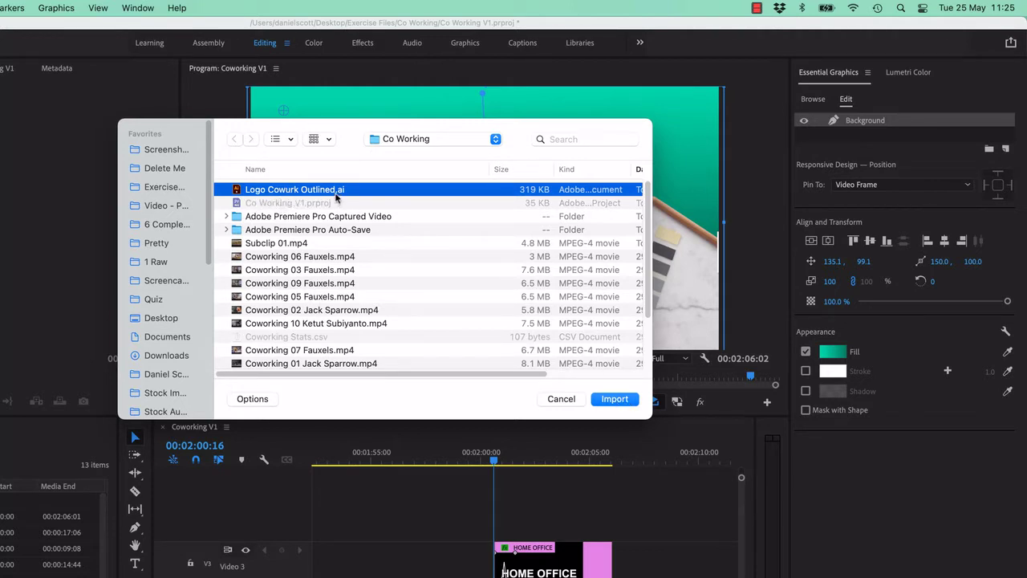
click(615, 399)
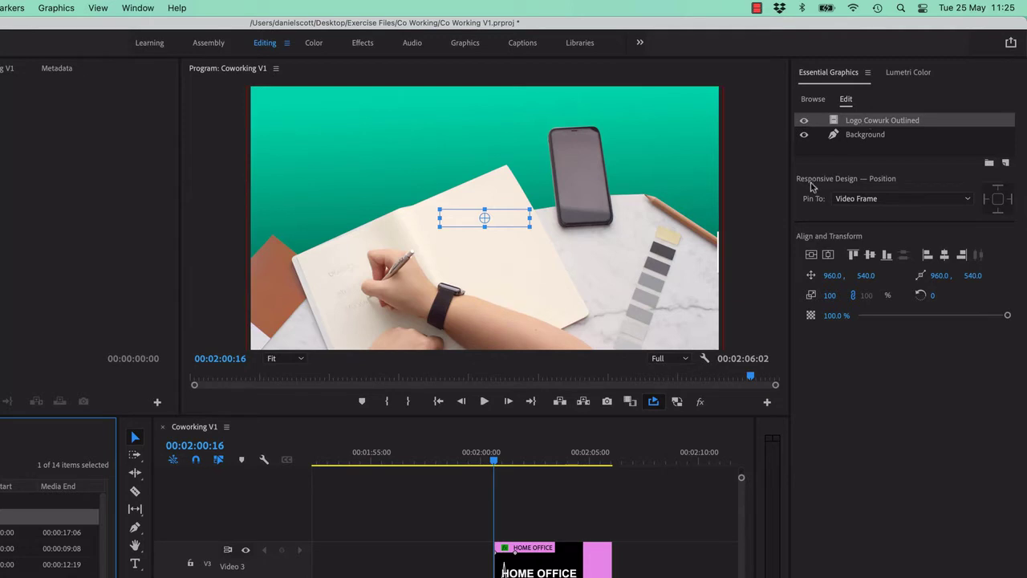
Try the position values, centering and edge alignment options on the logo, ending with it aligned to the frame's bottom-right corner.
drag(835, 275, 942, 276)
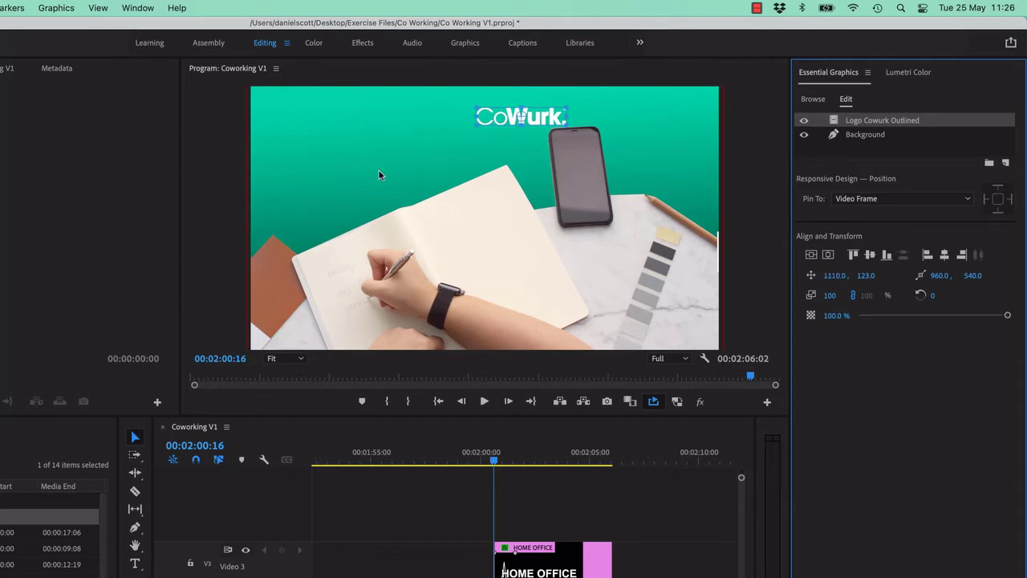
click(813, 257)
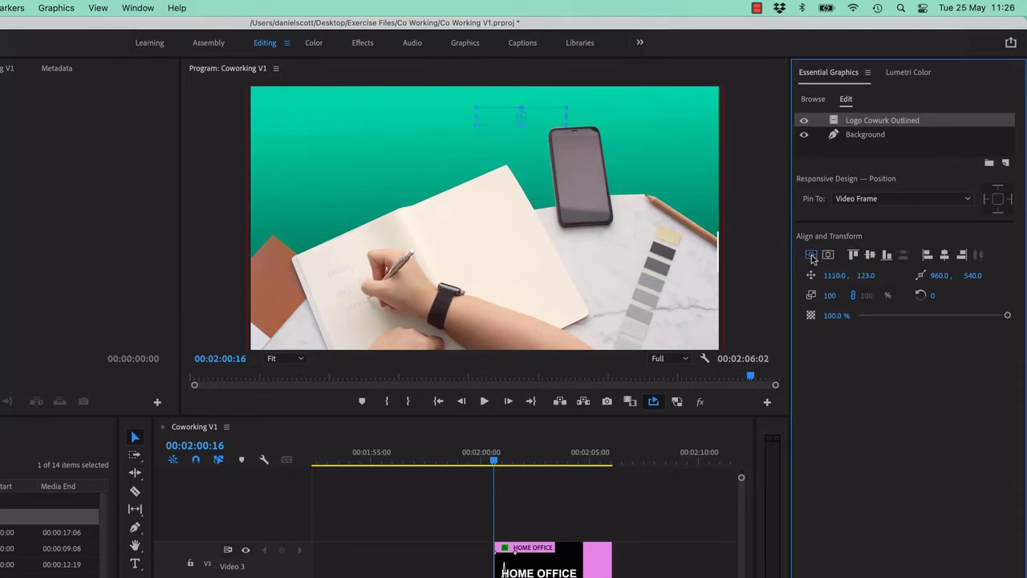
click(829, 257)
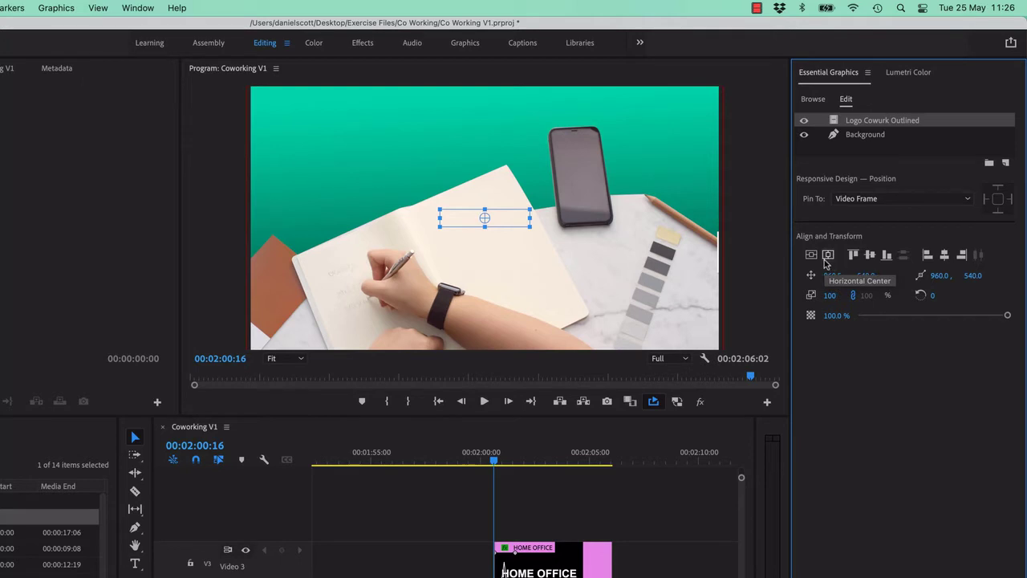
click(854, 255)
click(872, 256)
click(887, 256)
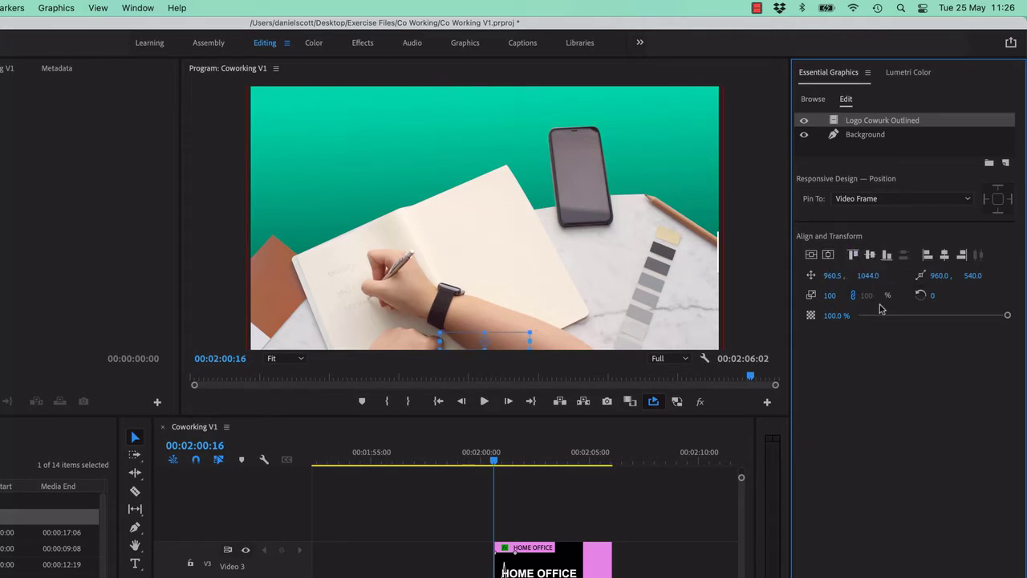
click(927, 255)
click(944, 255)
click(963, 255)
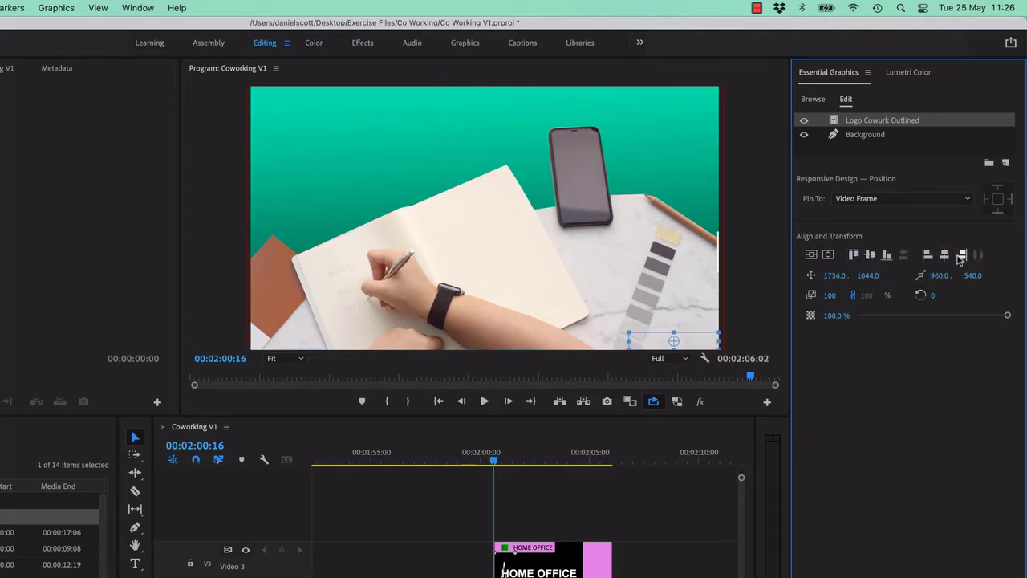
Place the logo near the frame's top-right corner at about 1698, 90, and show the graphic's effect controls with the logo layer selected.
drag(835, 275, 694, 275)
drag(631, 341, 665, 109)
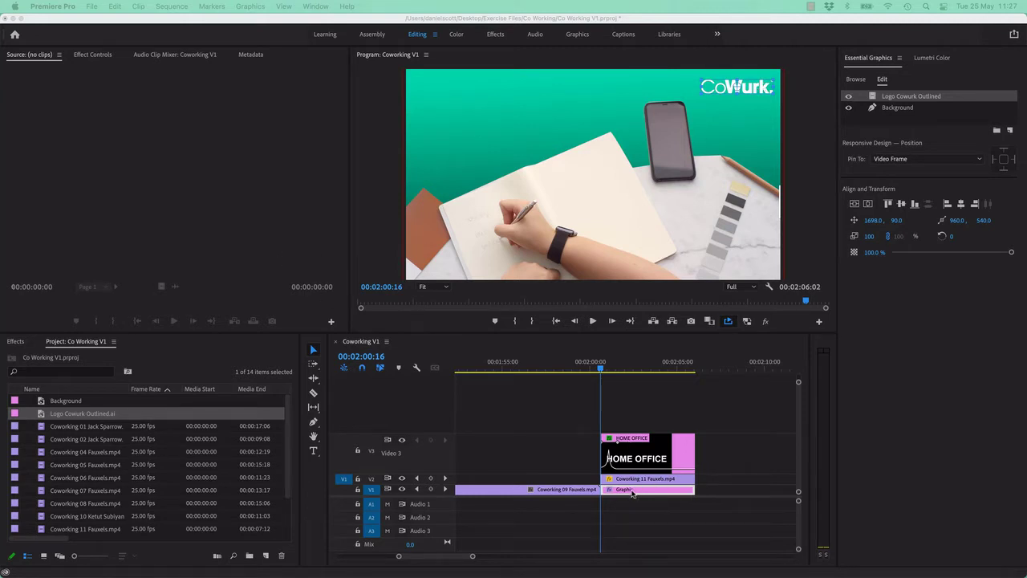
click(908, 98)
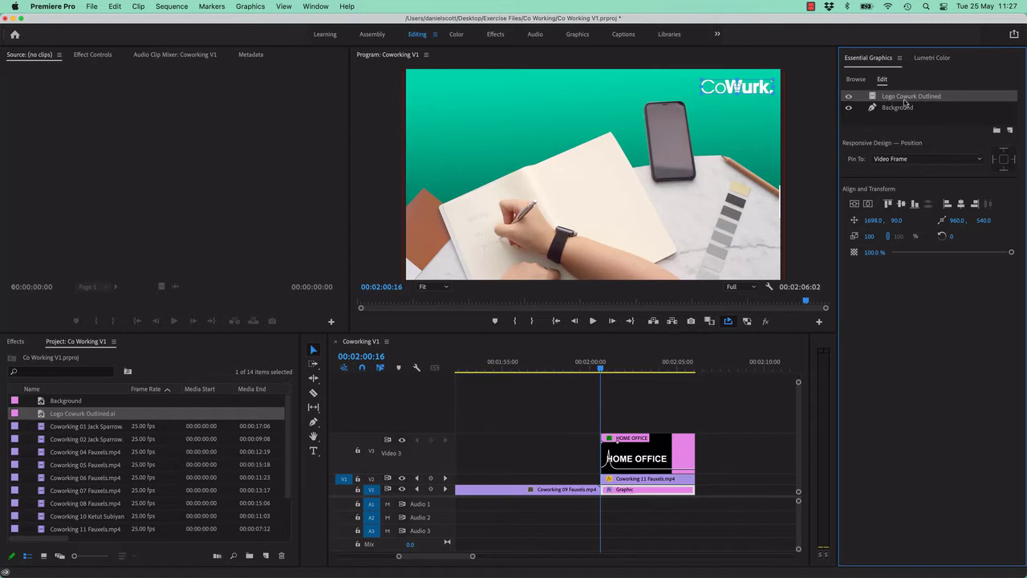
click(93, 55)
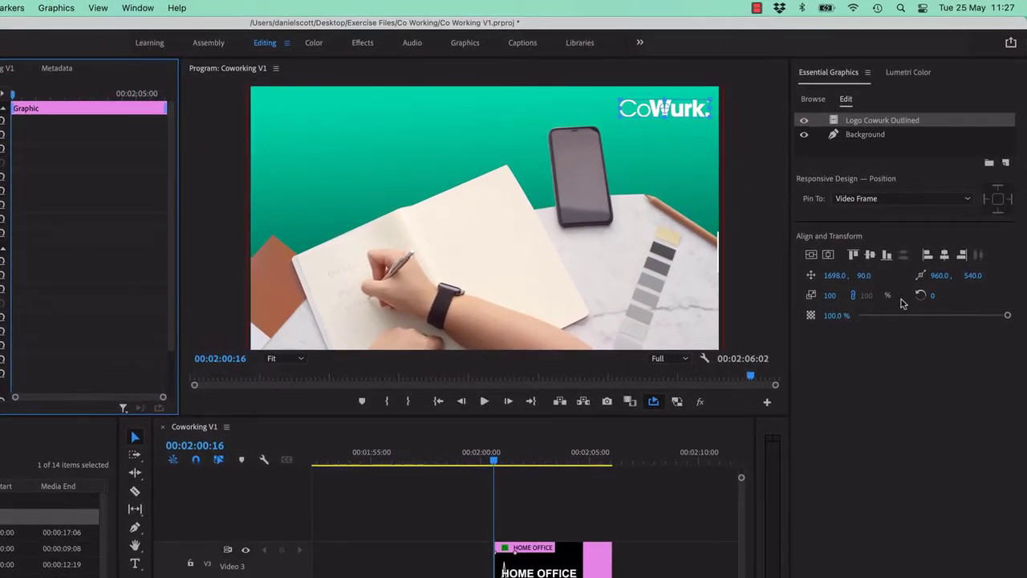
Try scaling the logo to 400% and moving it to about 1078, 252, and undo the scale and position changes.
drag(839, 299, 775, 265)
drag(670, 131, 517, 171)
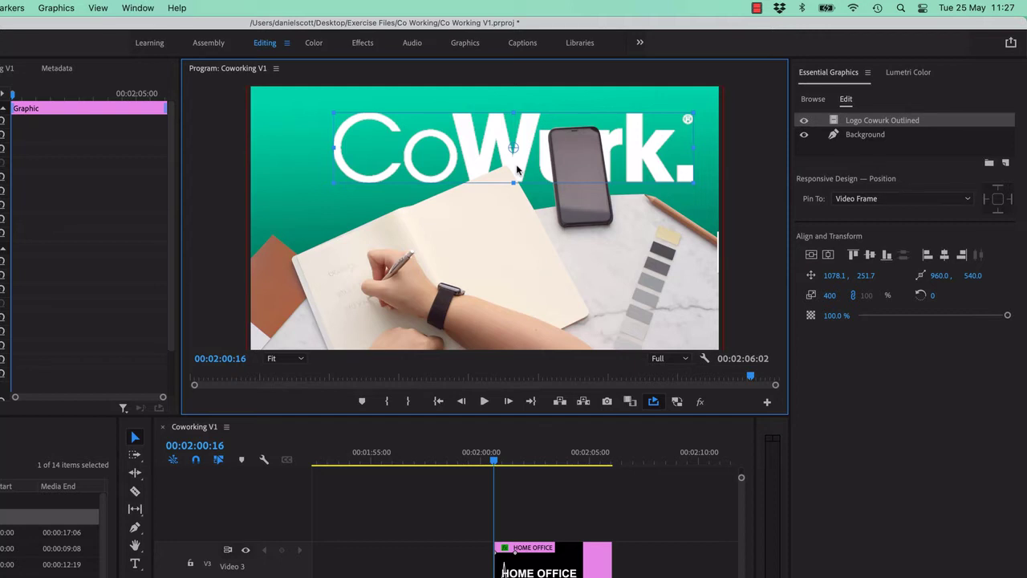
key(super+z)
key(super+z)
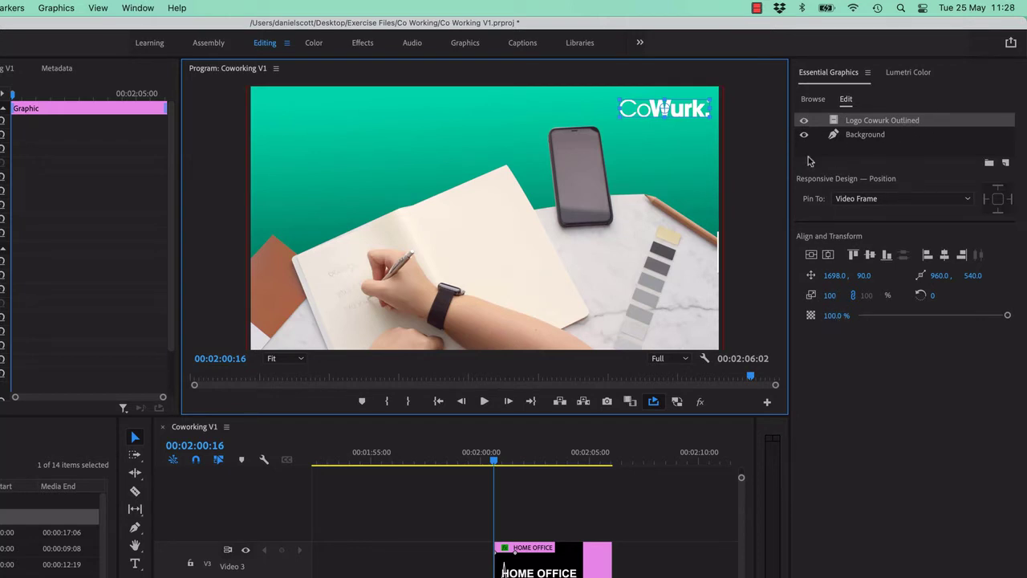
drag(830, 295, 836, 296)
key(super+z)
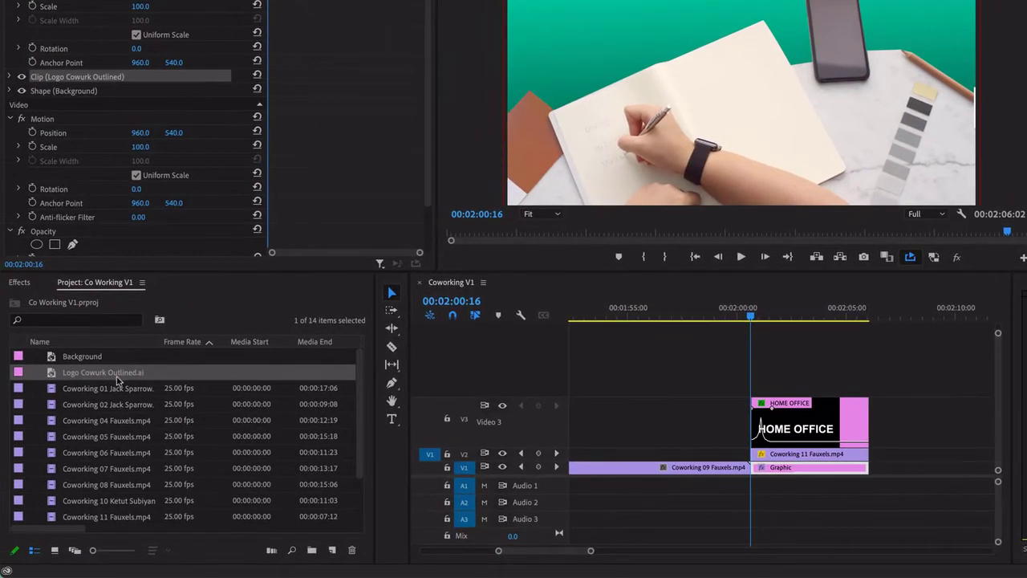
Open the original of Logo Cowurk Outlined.ai from the project in Illustrator.
click(98, 374)
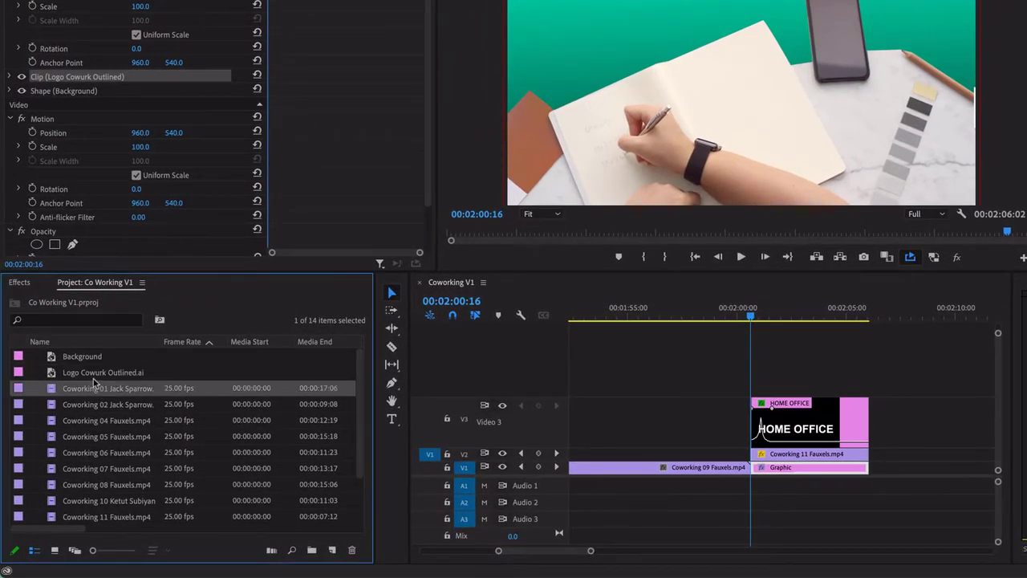
right_click(98, 374)
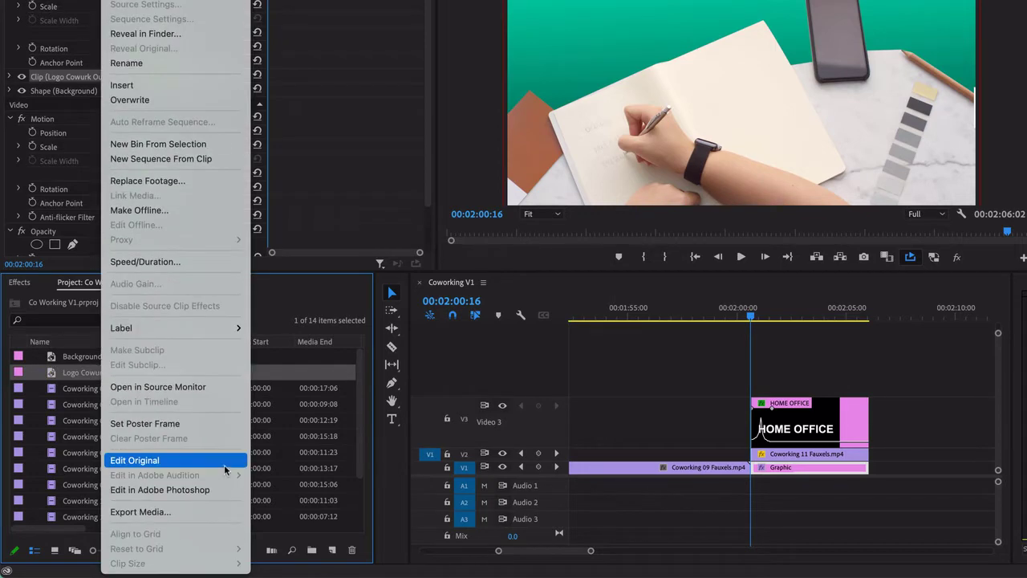
click(140, 462)
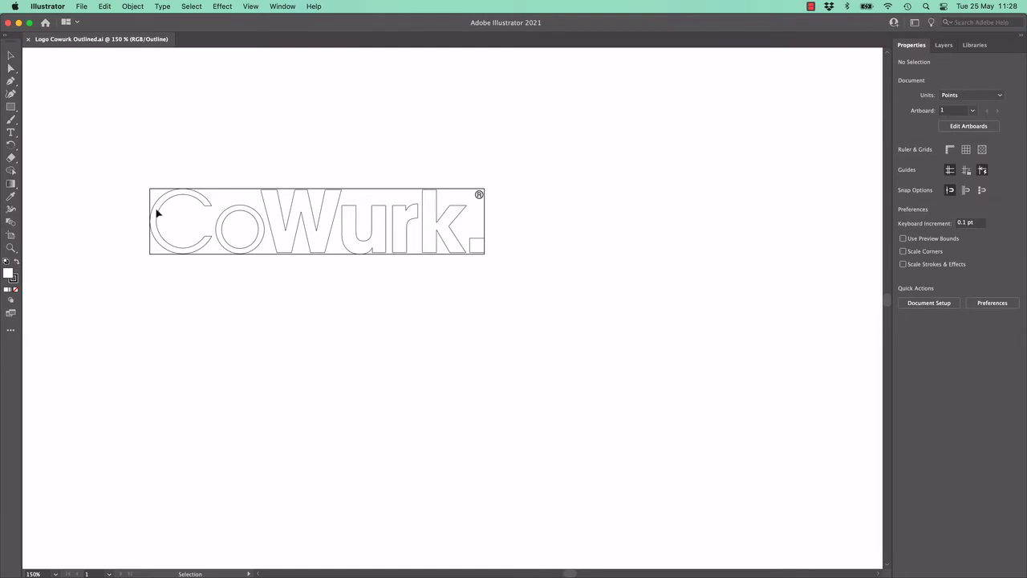
Scale the whole logo artwork up proportionally to about 770 by 151 pt.
drag(120, 154, 569, 318)
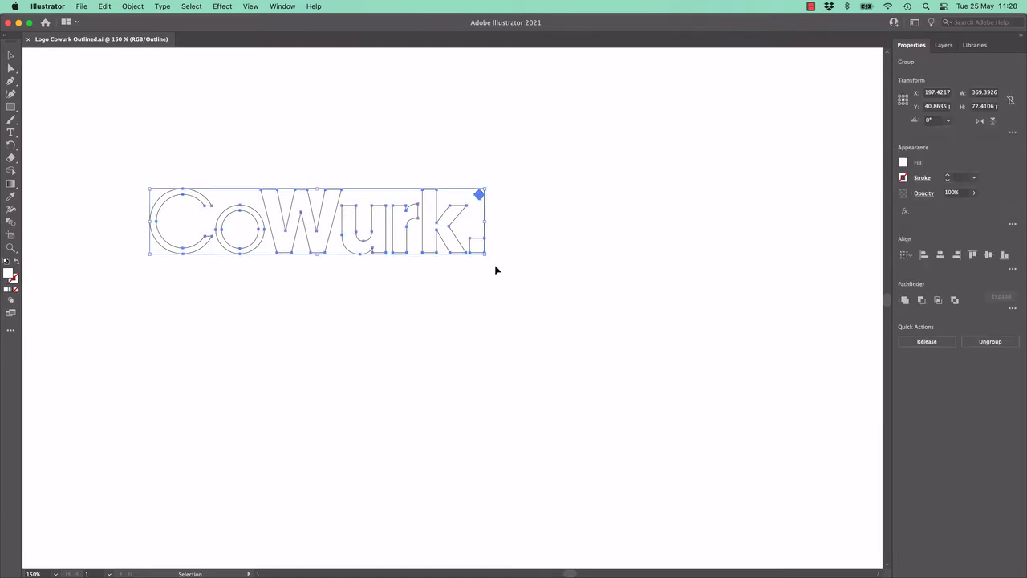
key(v)
drag(484, 255, 394, 337)
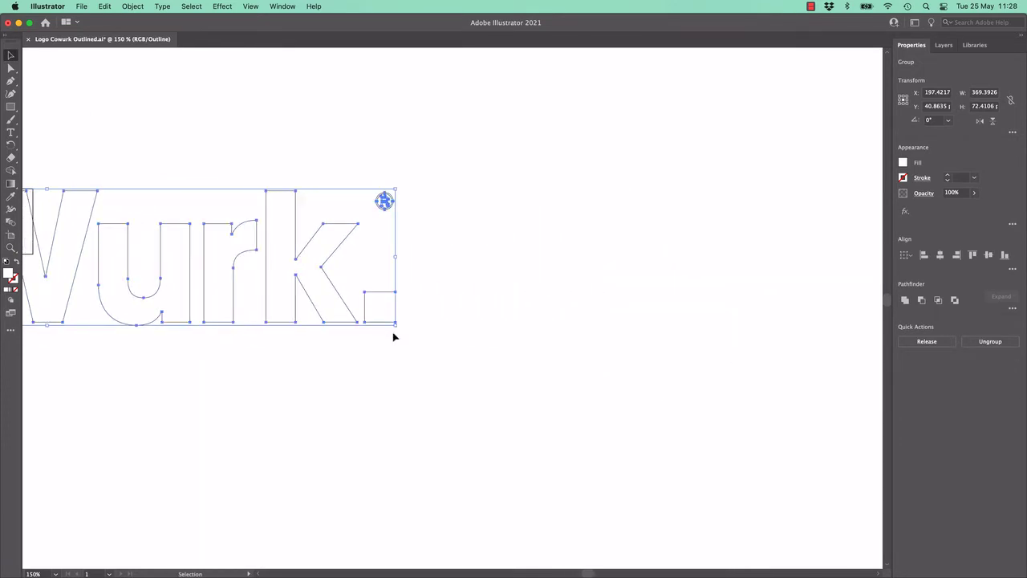
scroll(275, 372, down, 2)
scroll(275, 372, left, 6)
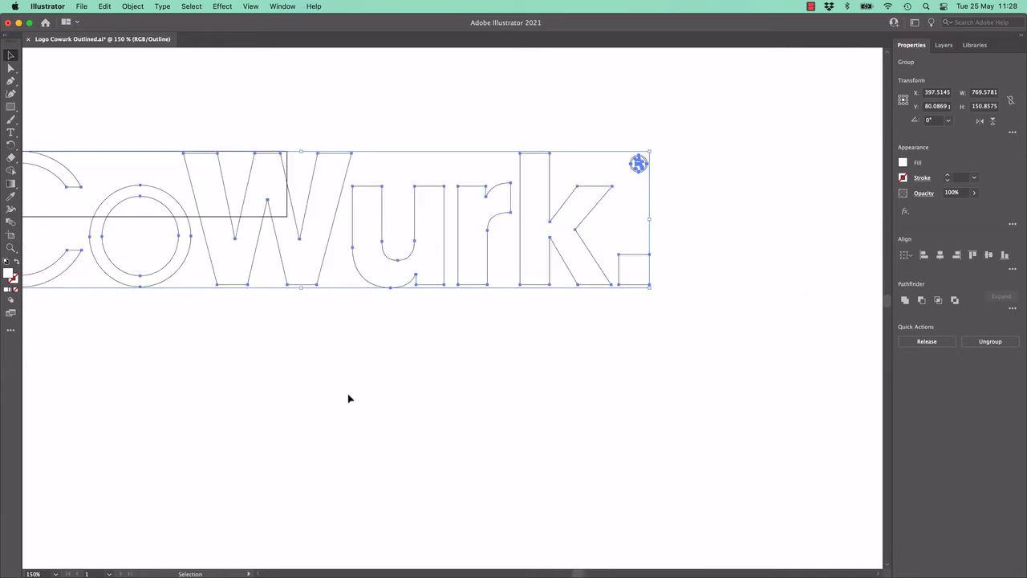
scroll(348, 397, up, 5)
key(super+1)
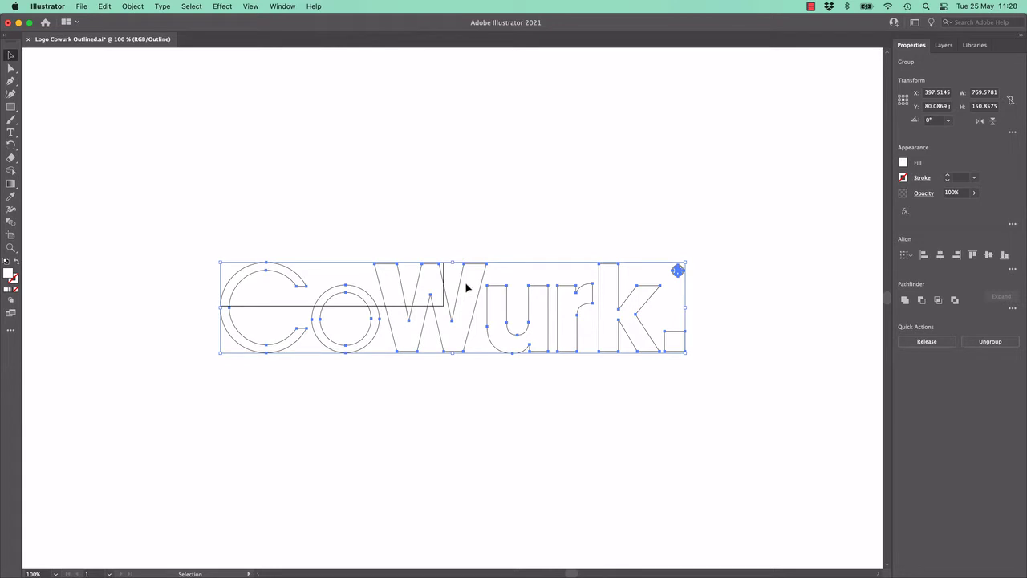
click(11, 235)
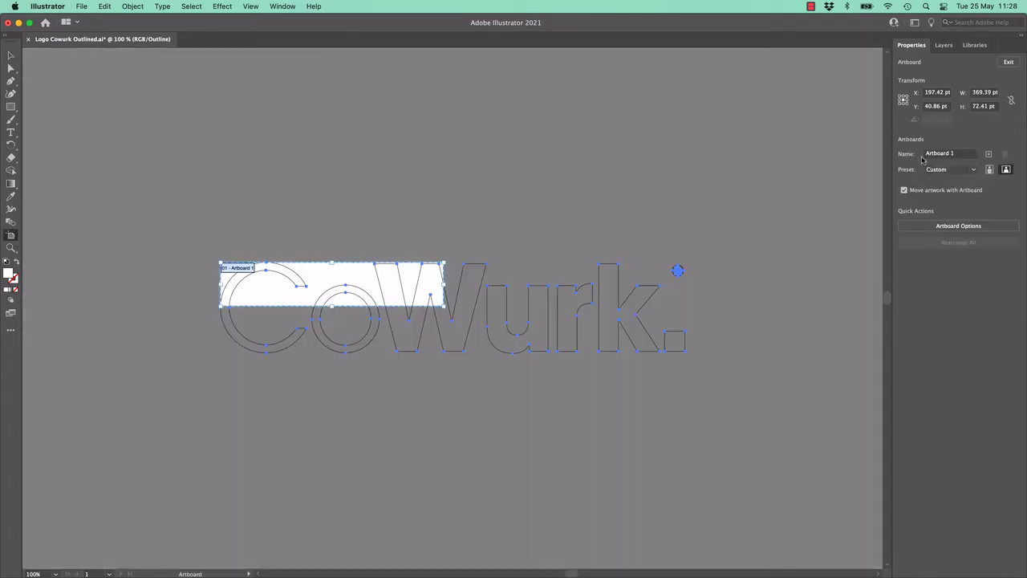
click(946, 173)
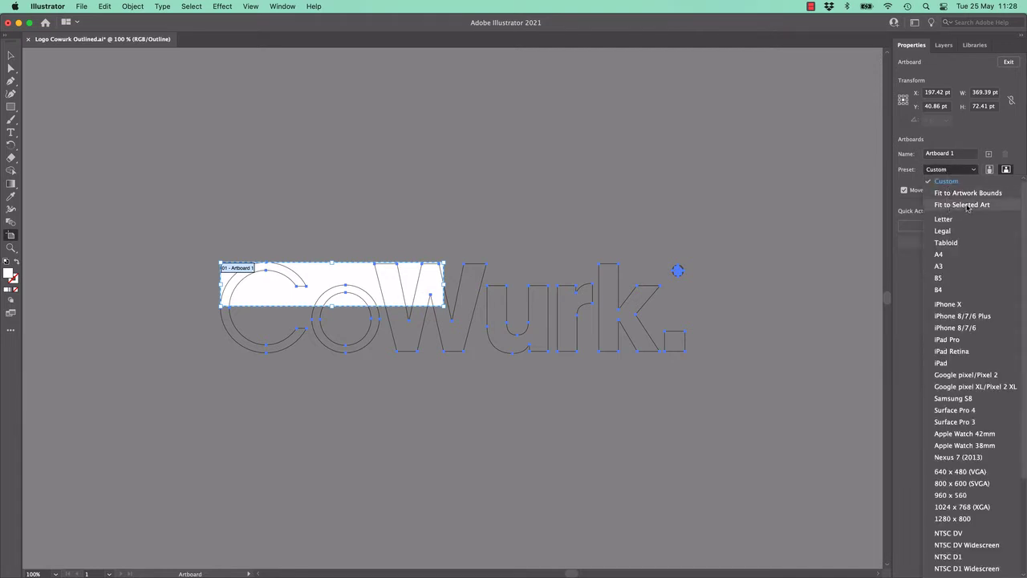
click(173, 164)
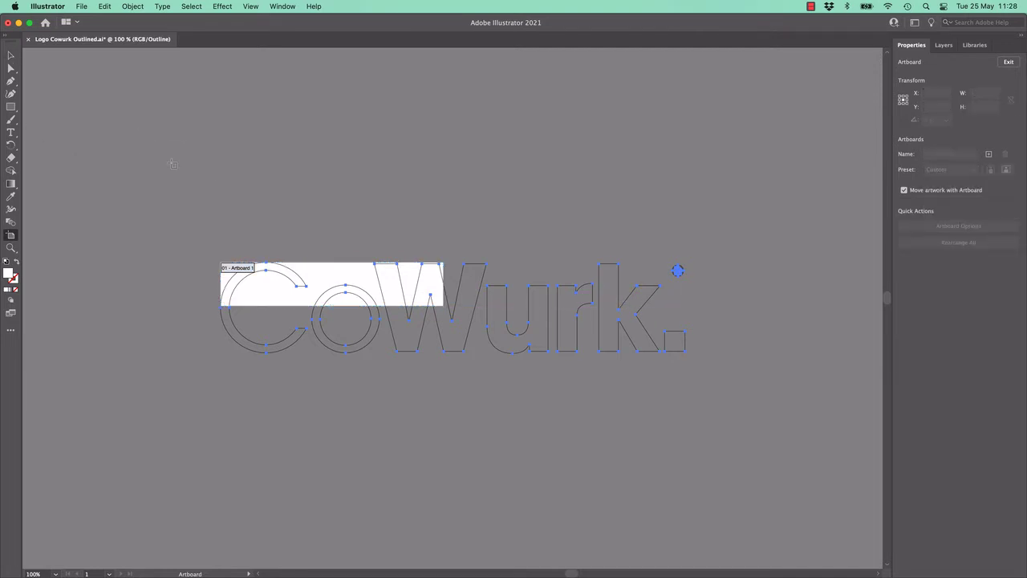
key(v)
drag(139, 131, 720, 413)
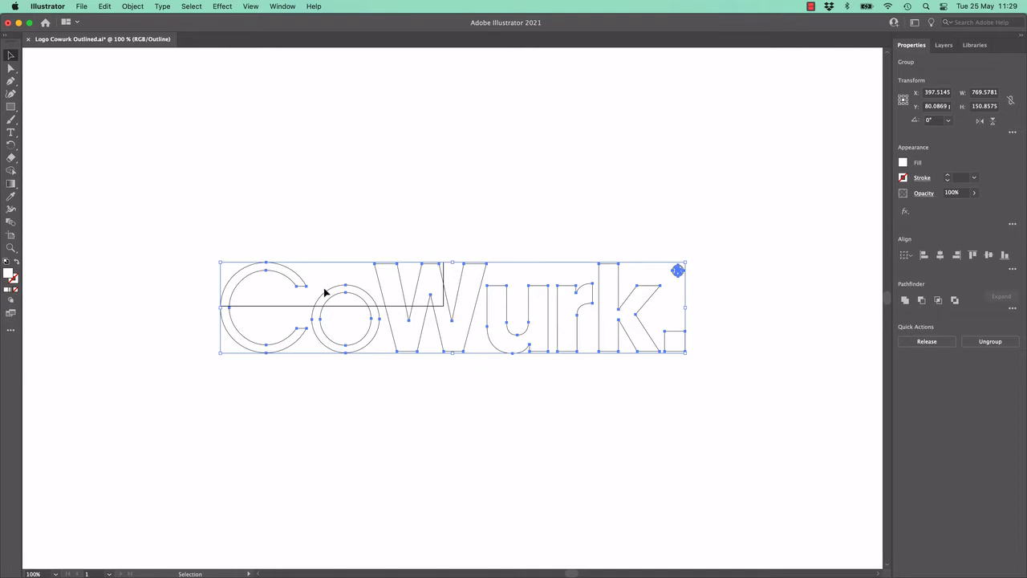
key(super+y)
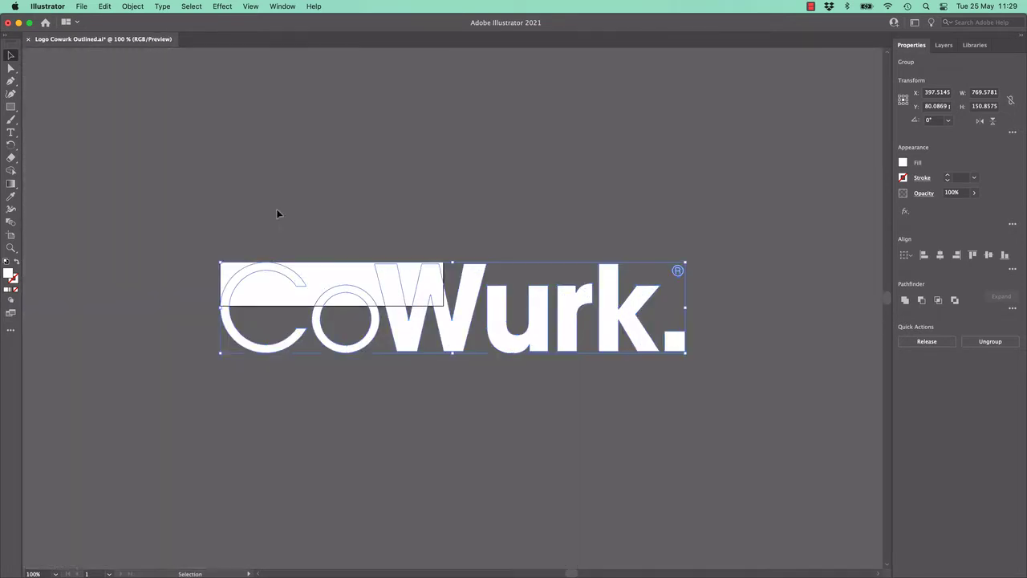
click(270, 209)
key(super+y)
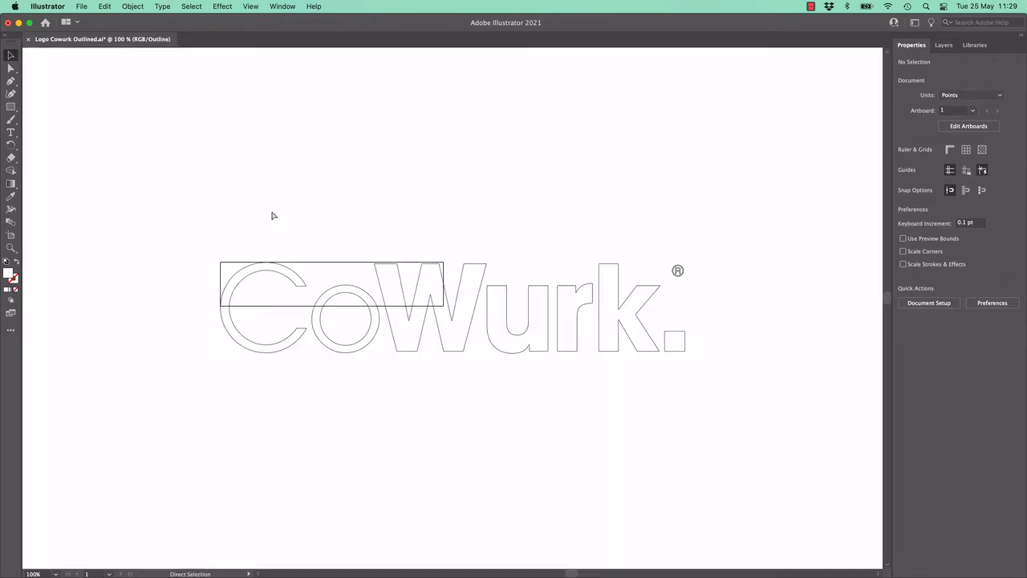
Fit the artboard to the selected logo artwork, save the file, and switch back to Premiere Pro.
drag(150, 215, 765, 399)
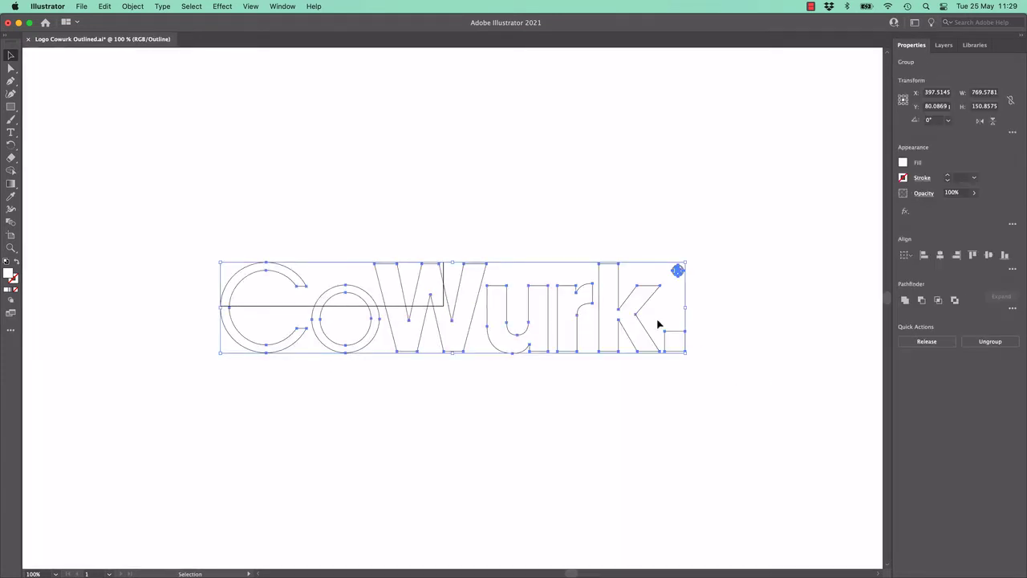
click(11, 234)
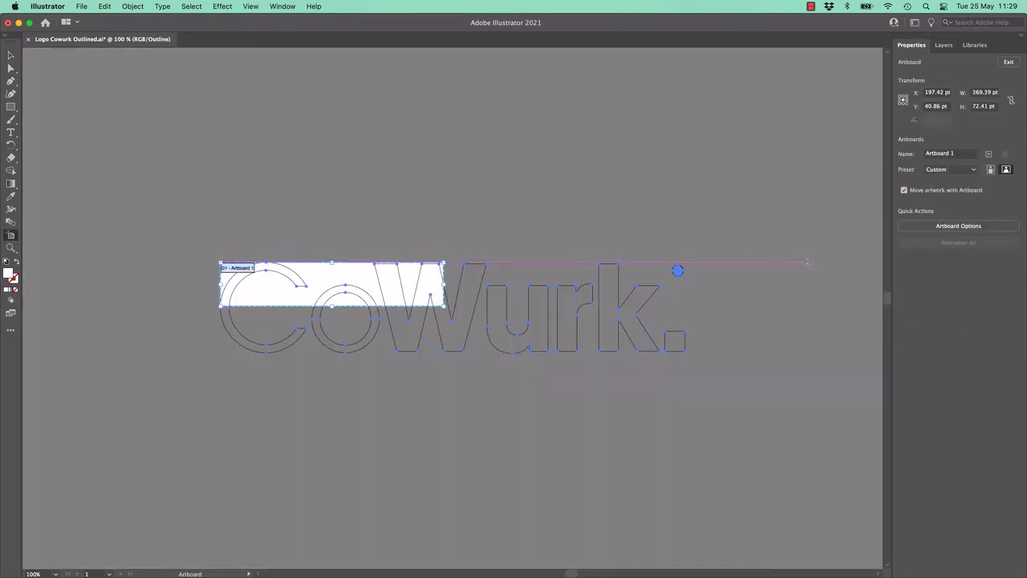
click(940, 170)
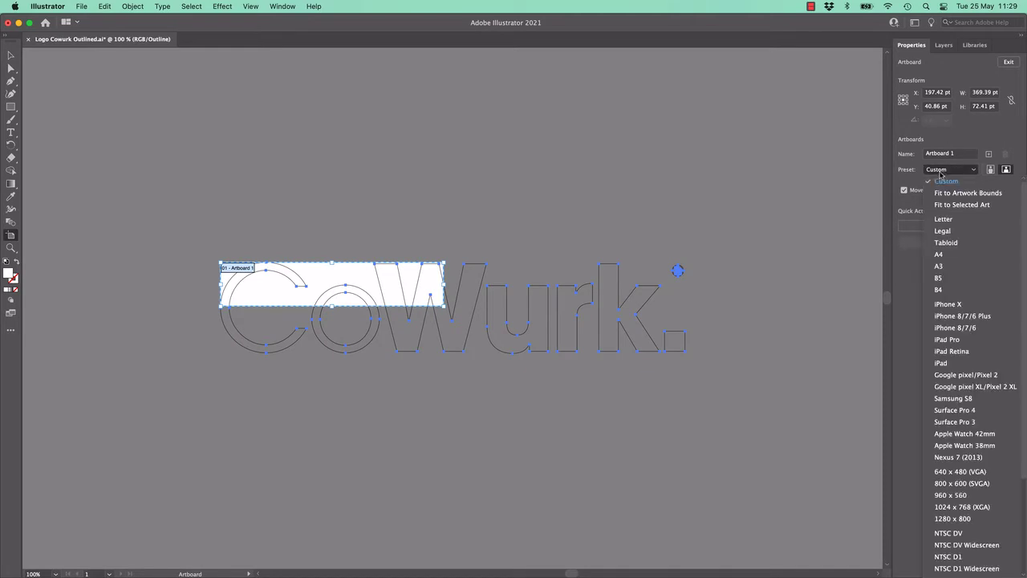
click(958, 205)
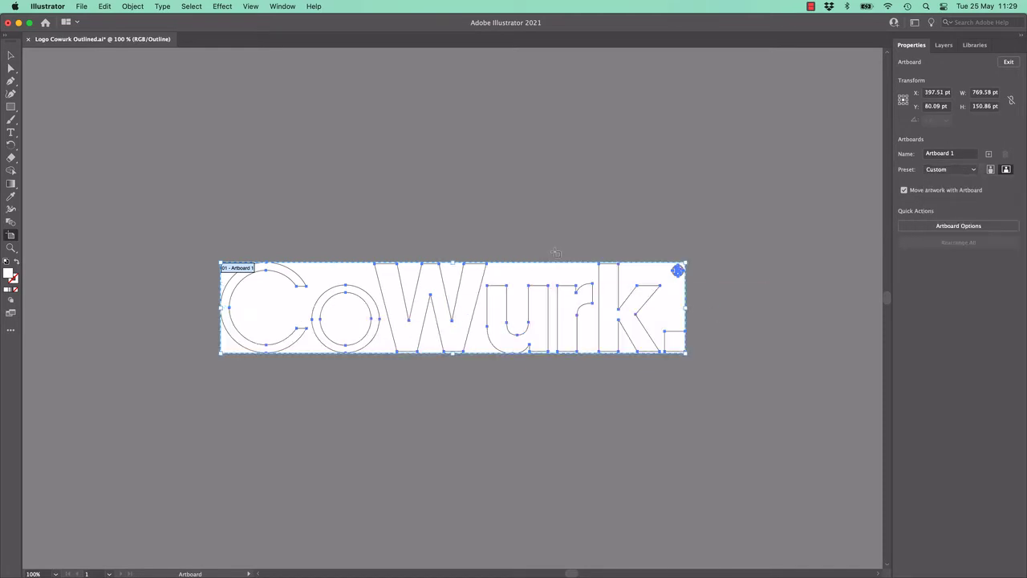
key(super+s)
key(super+Tab)
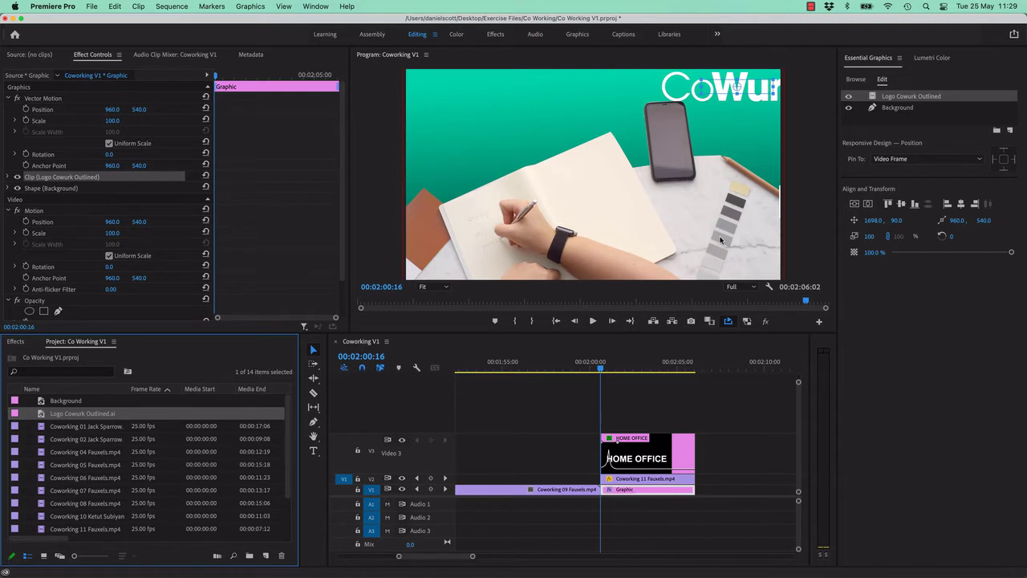
Restore the logo artwork's original size in Illustrator, save the file, and switch back to Premiere Pro.
key(super+z)
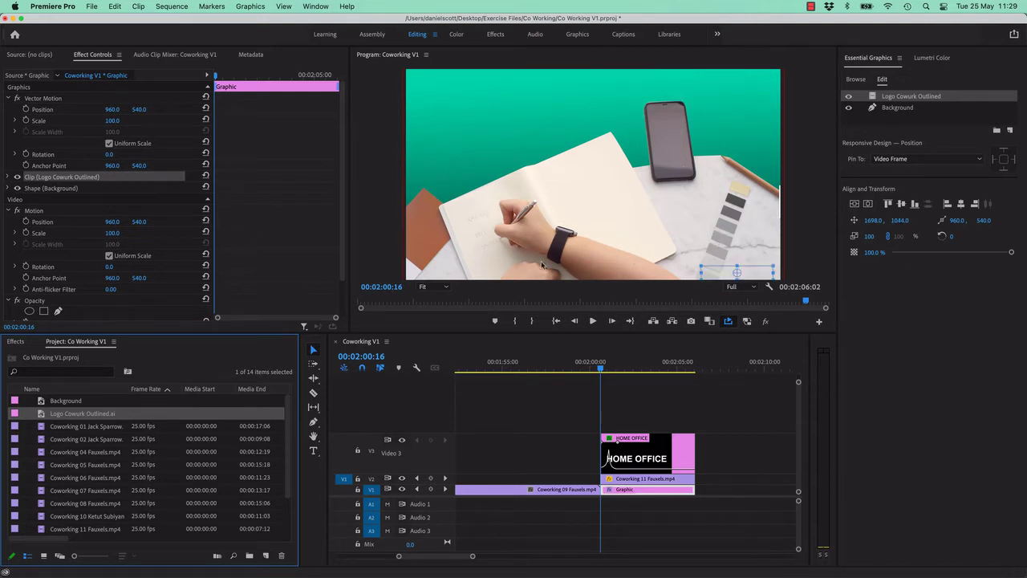
key(super+shift+z)
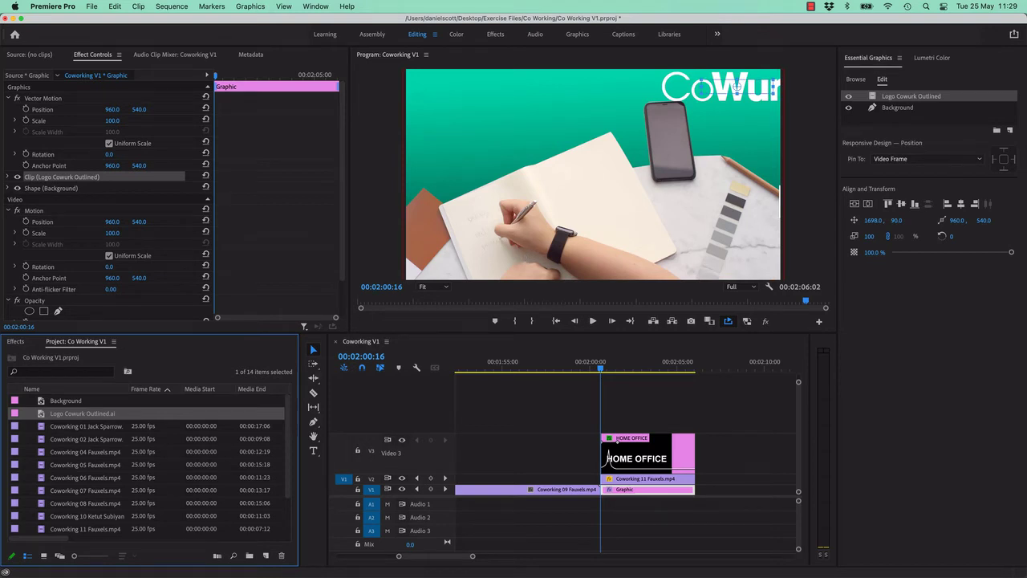
key(super+e)
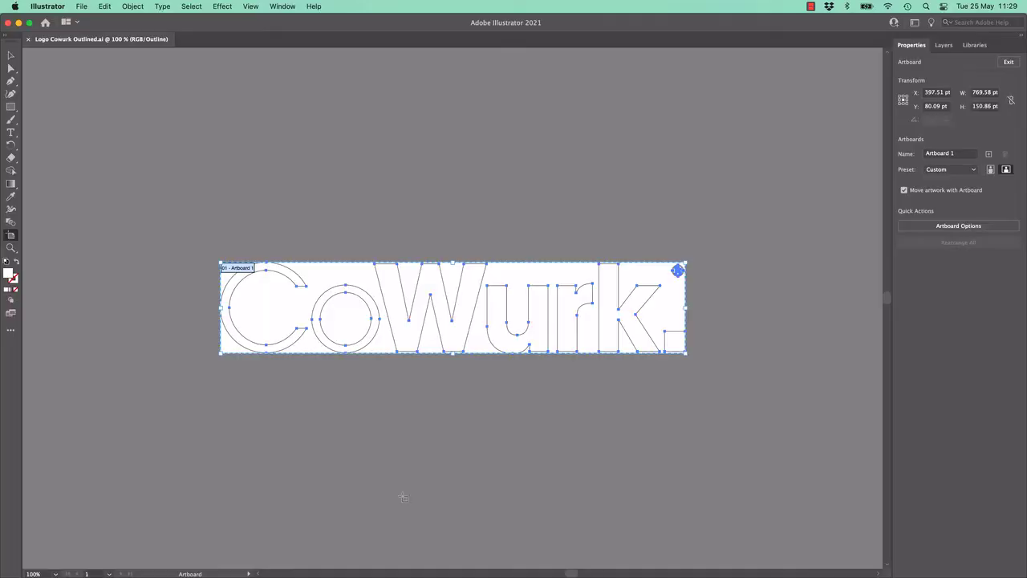
key(super+y)
key(super+s)
key(super+Tab)
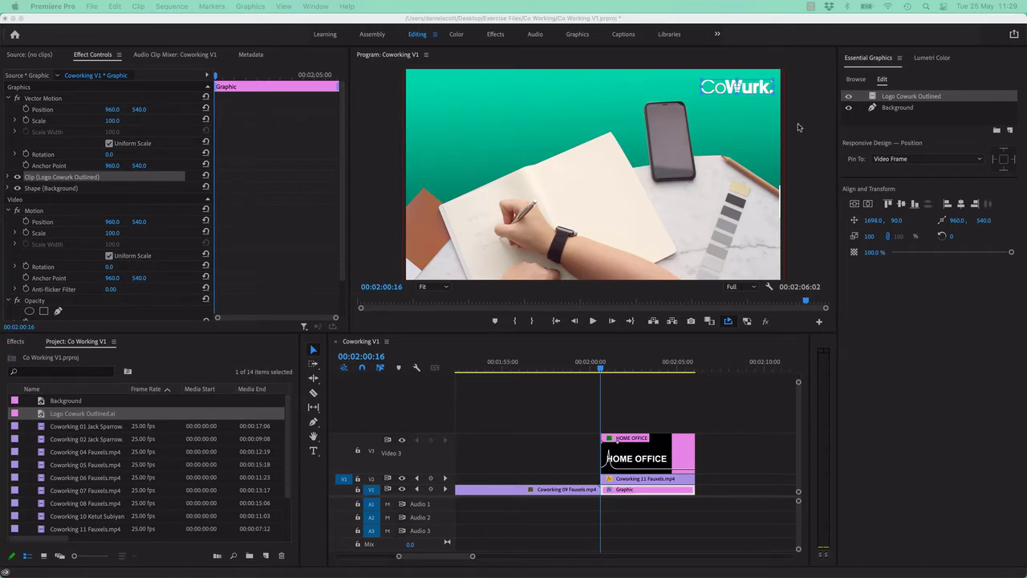
Start opacity keyframing on the Graphic clip's logo layer at 00:02:00:16 with a value of 0%.
click(883, 123)
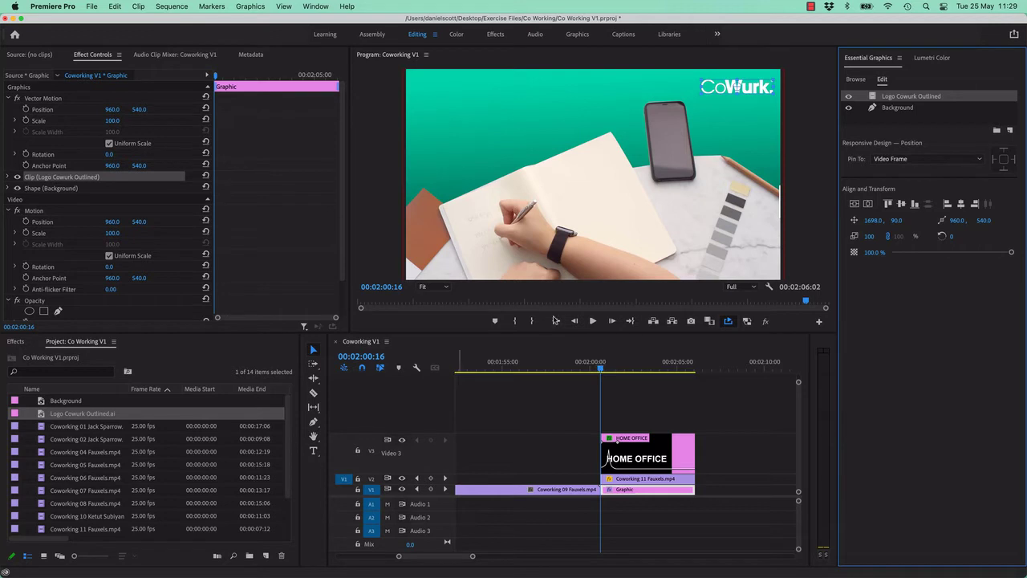
click(8, 98)
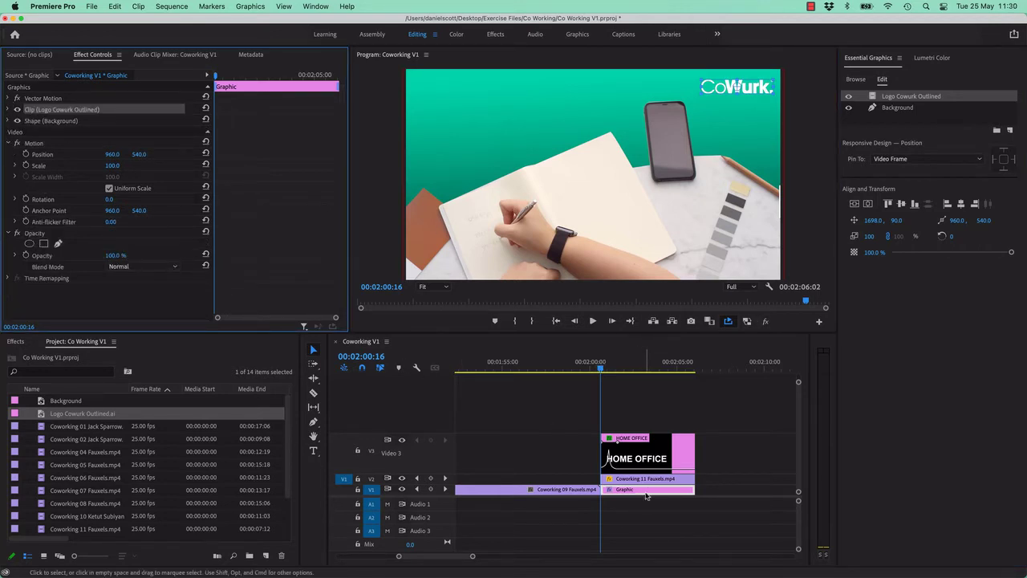
click(626, 493)
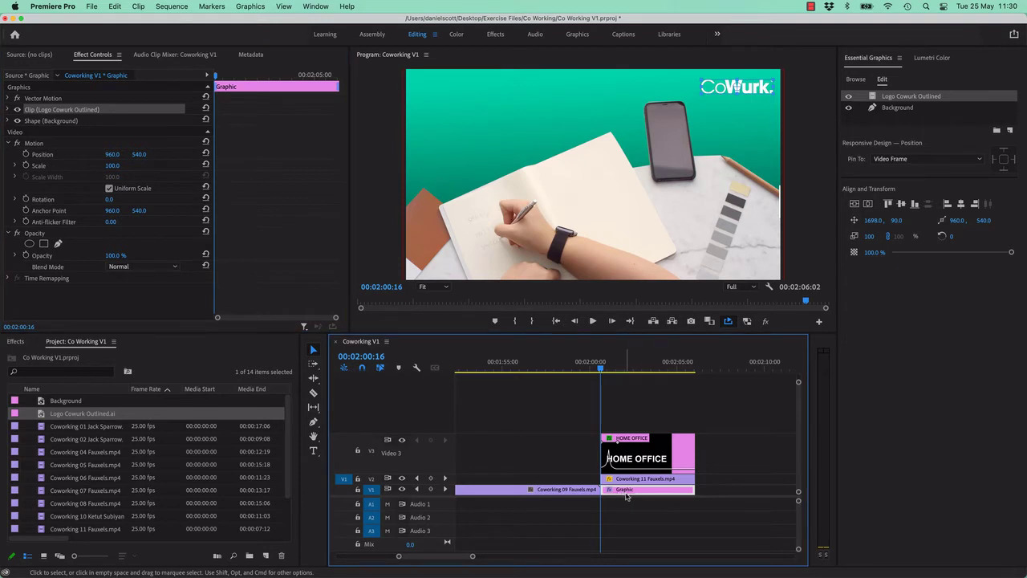
click(902, 98)
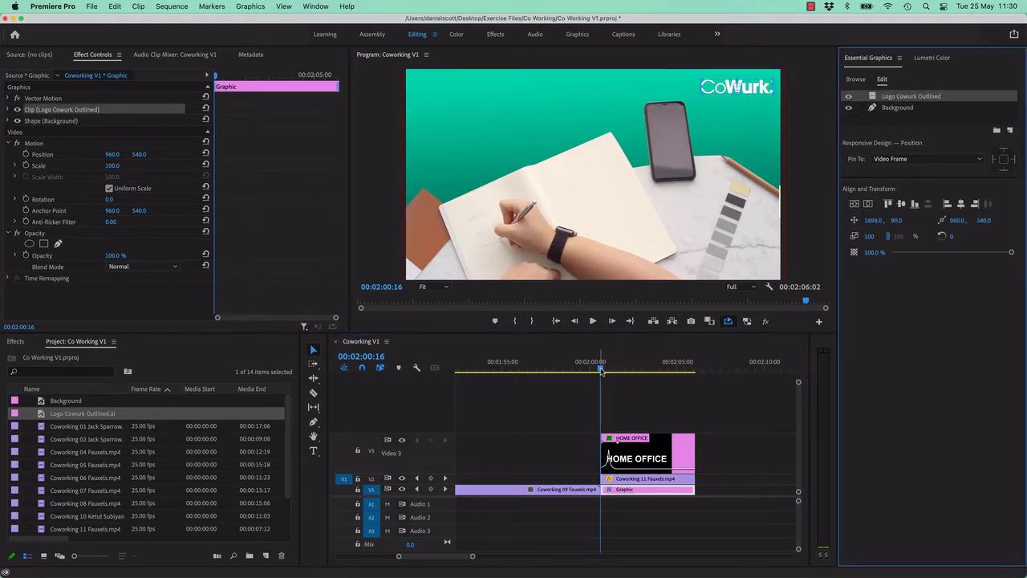
click(630, 373)
drag(628, 378, 601, 375)
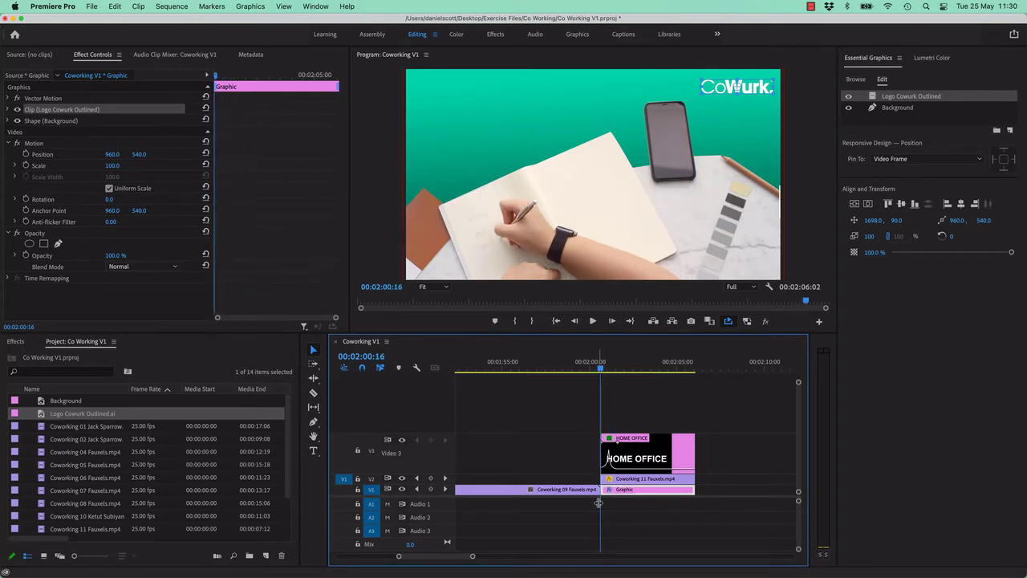
click(855, 253)
drag(1010, 252, 891, 252)
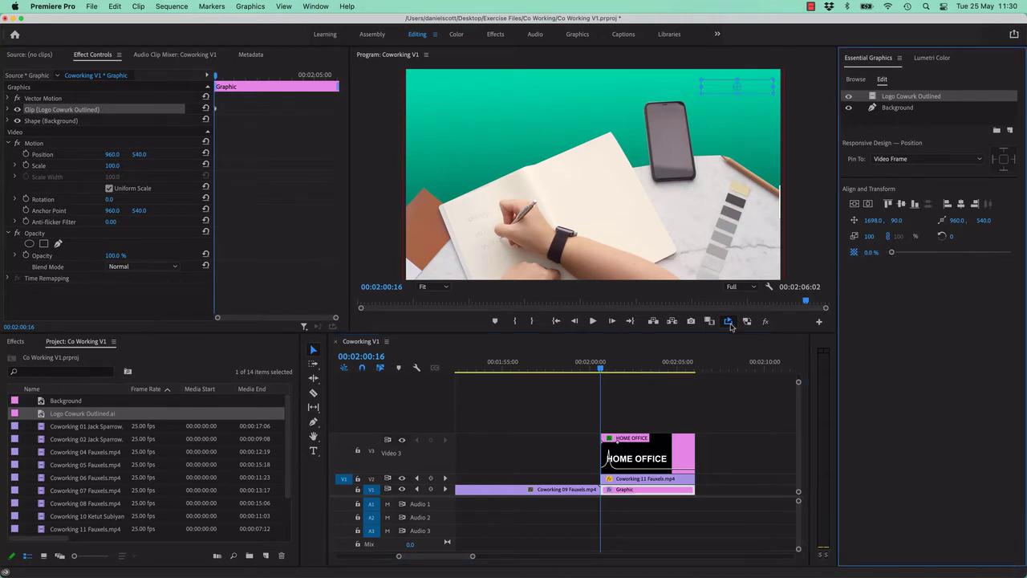
Add a second opacity keyframe of 100% to the logo layer at 00:02:01:24.
click(622, 370)
drag(622, 372, 625, 371)
drag(891, 252, 1011, 252)
click(769, 287)
key(Escape)
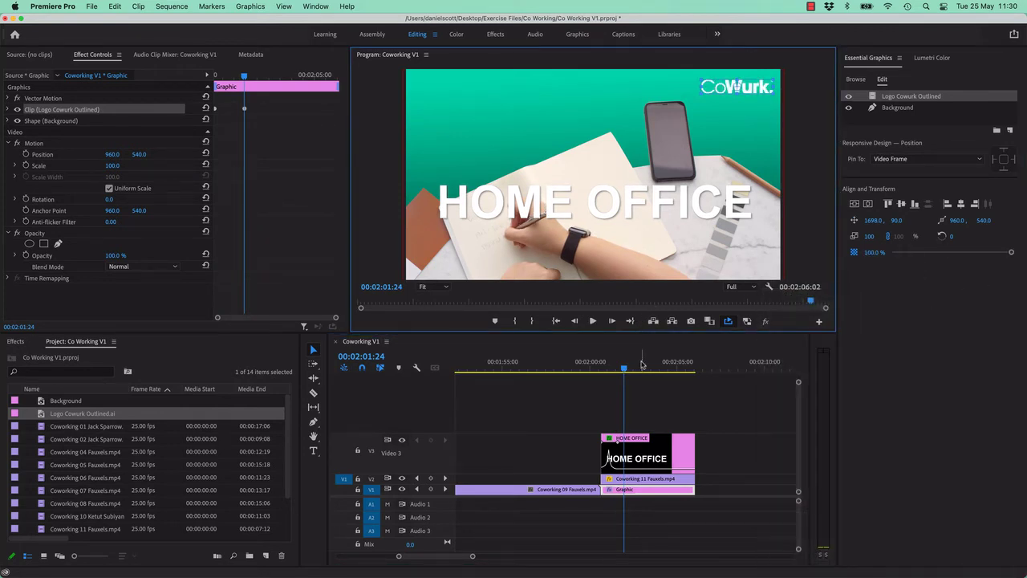
Play and scrub through the start of the Graphic clip to review the logo's fade-in.
key(j)
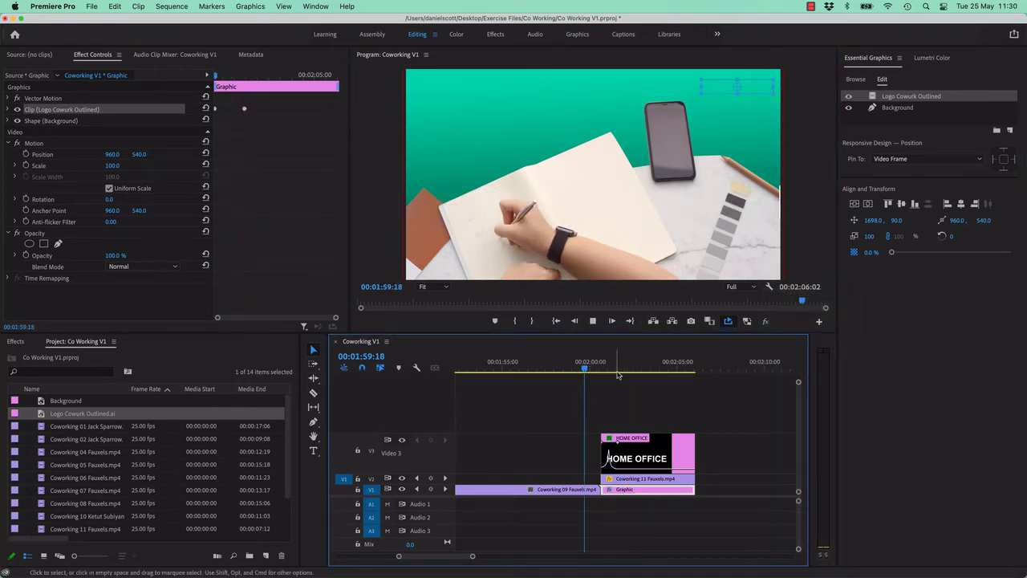
click(601, 372)
key(l)
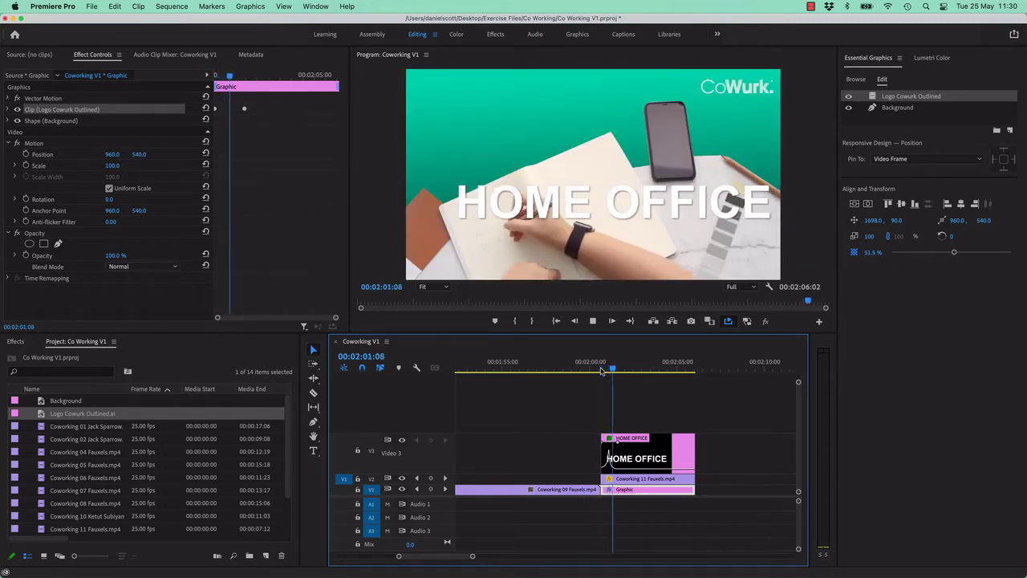
click(595, 374)
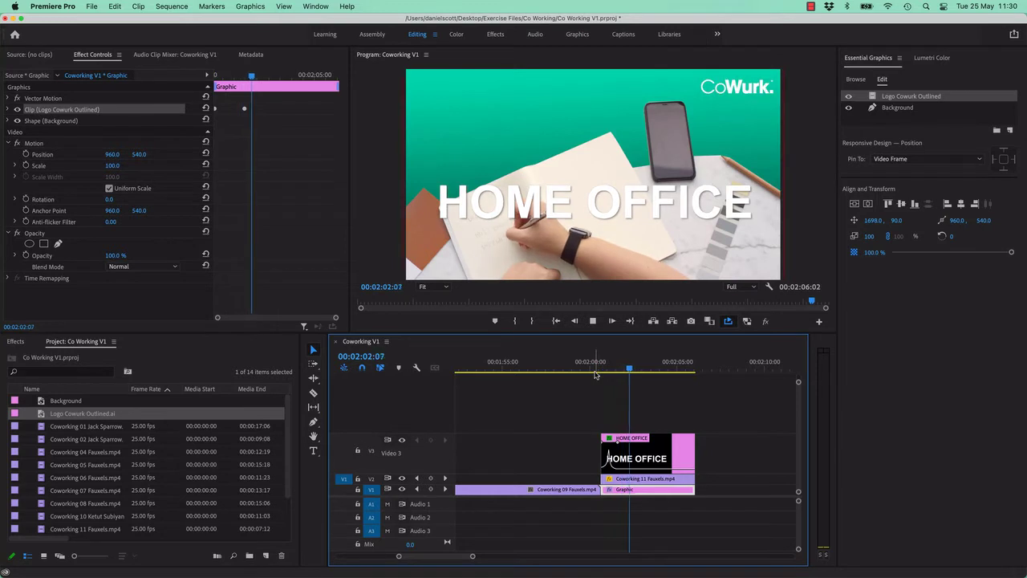
click(596, 373)
key(space)
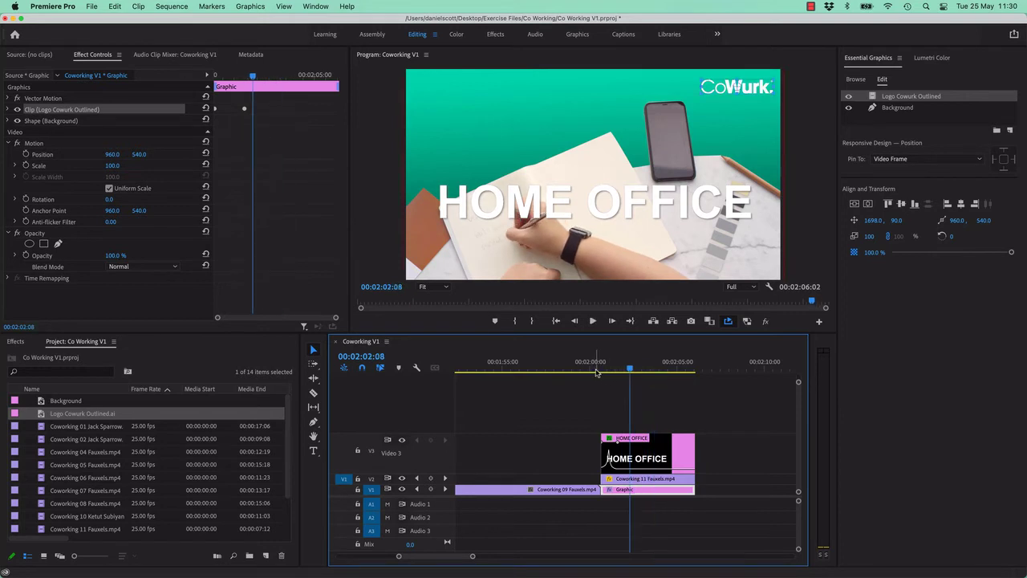
click(614, 369)
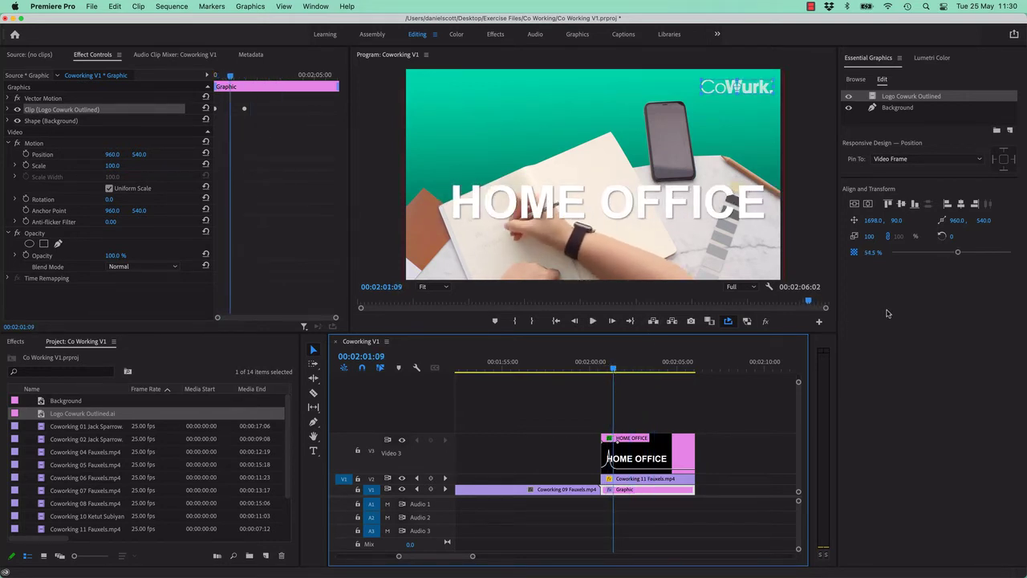
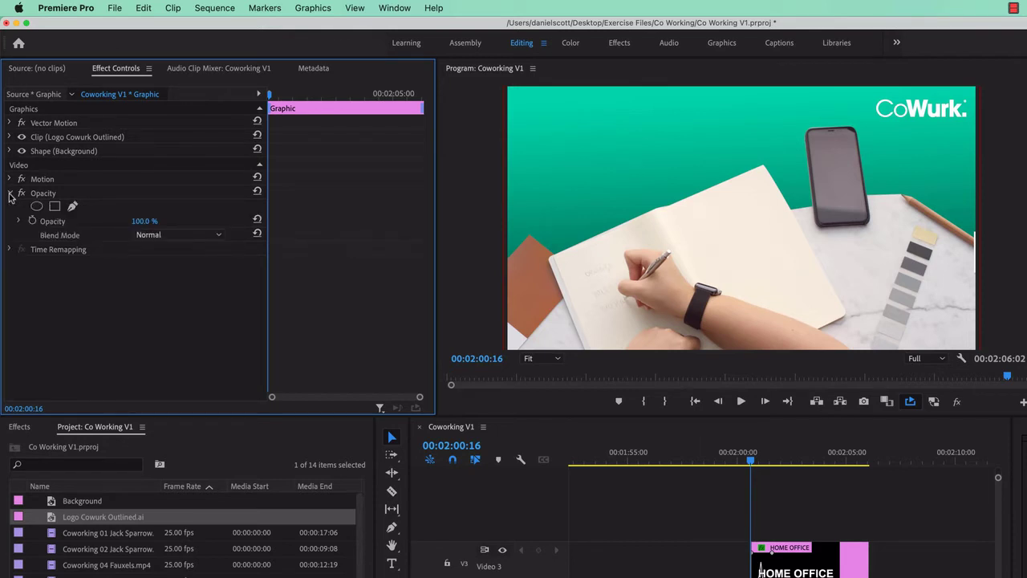
Examine the Graphic clip's Vector Motion and overall Opacity properties.
click(9, 193)
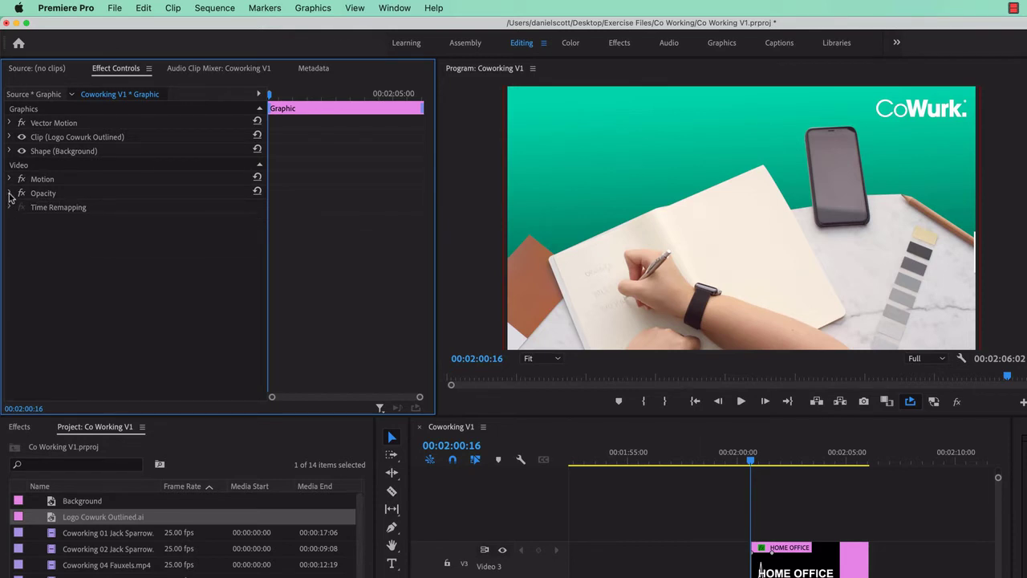
click(56, 125)
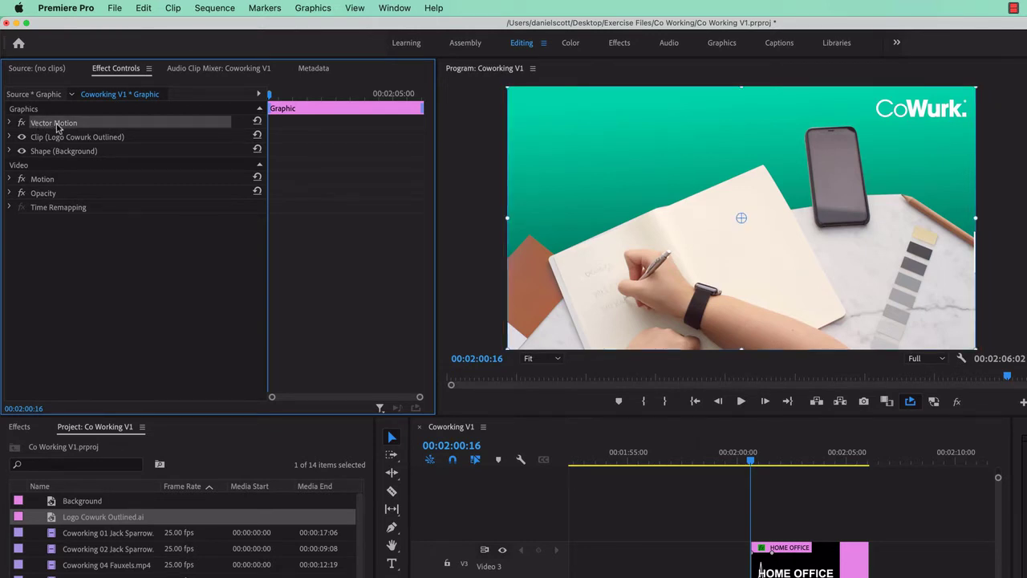
click(11, 123)
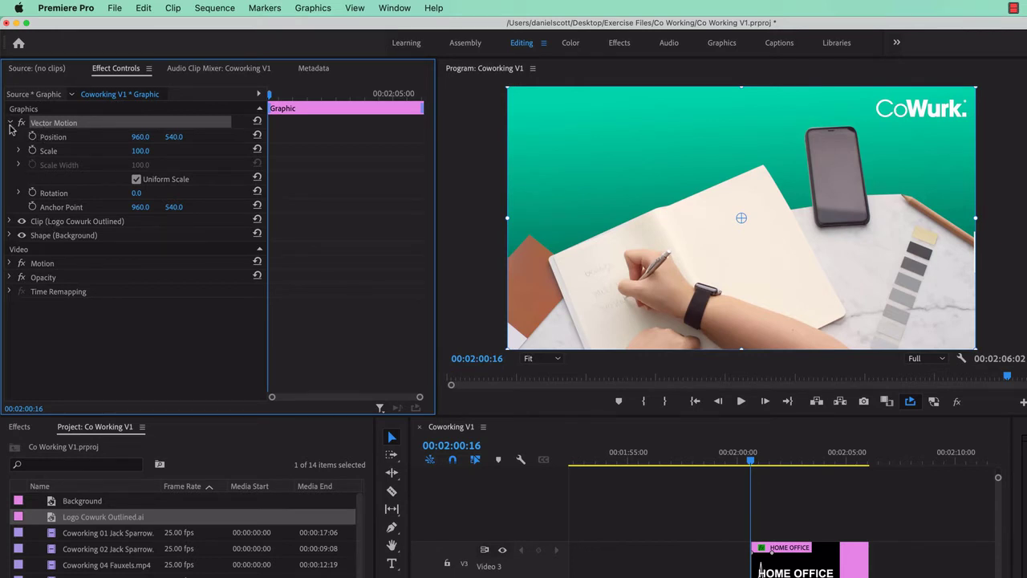
click(10, 123)
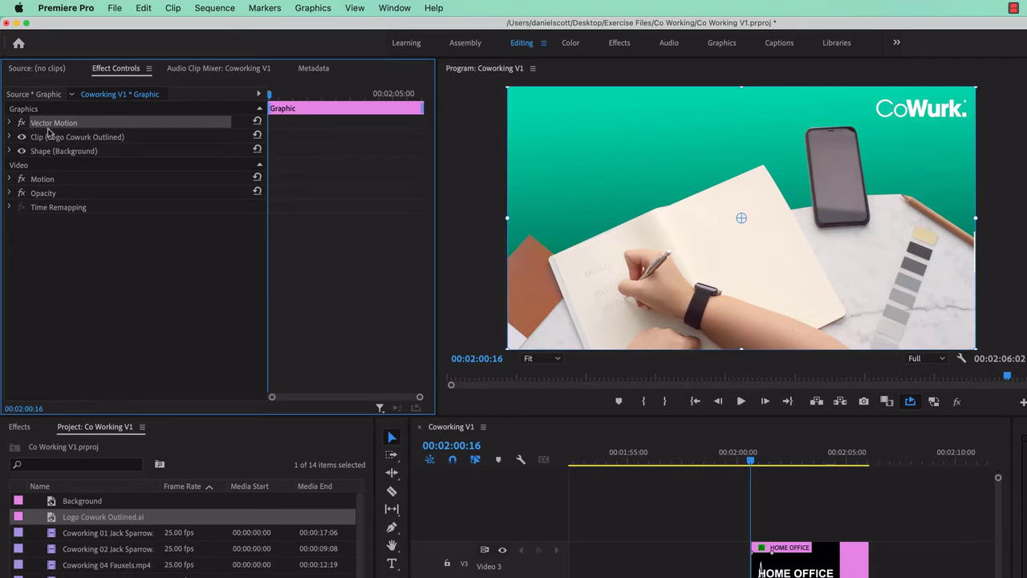
click(11, 123)
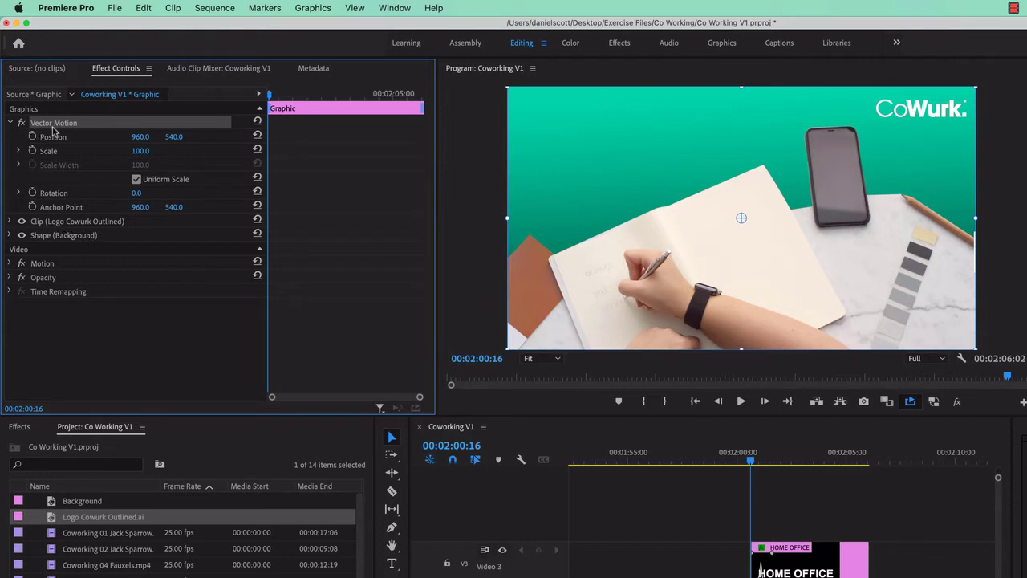
click(11, 123)
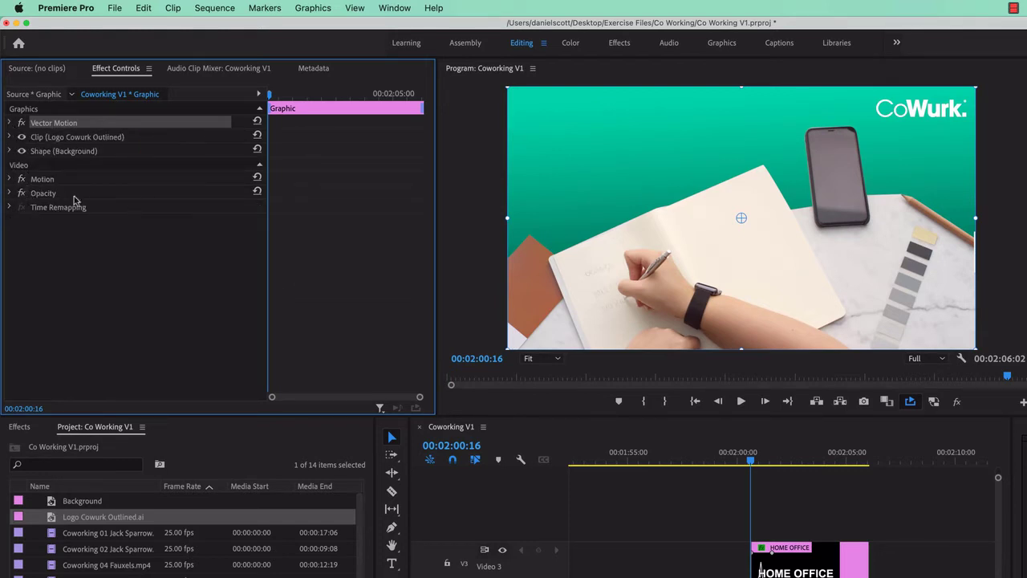
click(11, 194)
mouse_move(147, 221)
mouse_down()
mouse_move(65, 222)
mouse_move(209, 221)
mouse_move(156, 224)
mouse_up()
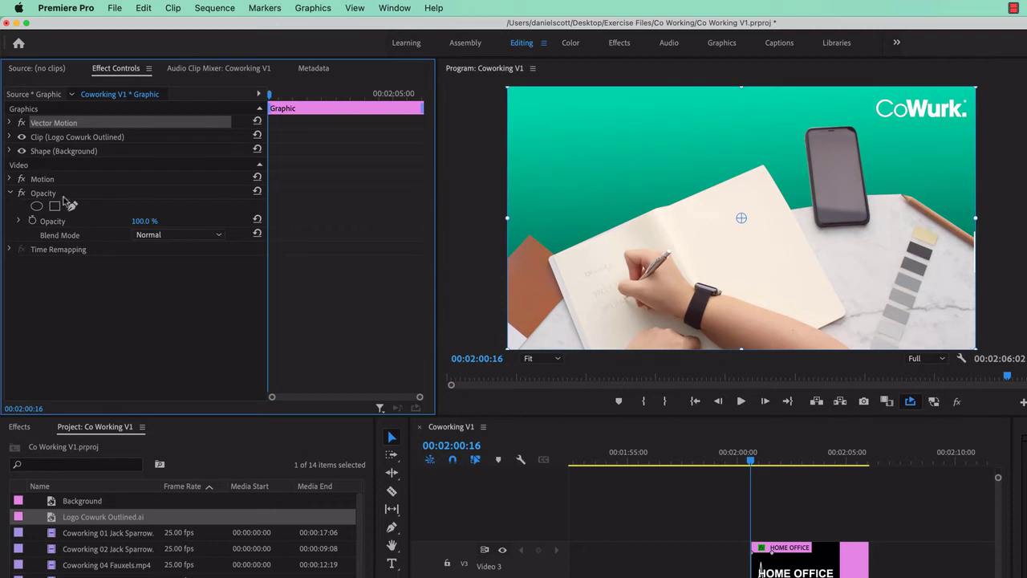
click(10, 194)
click(11, 194)
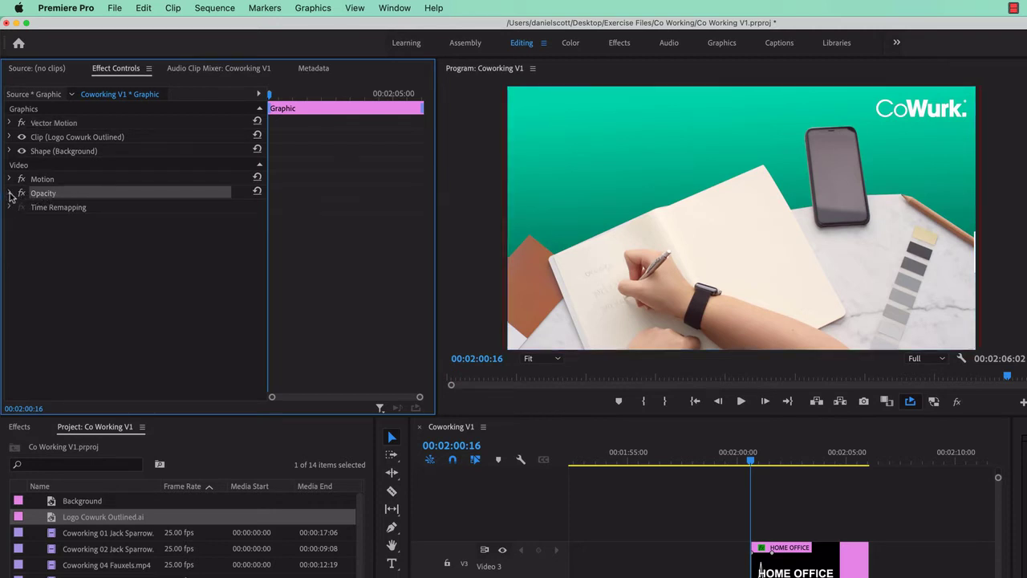
Keyframe the logo layer's opacity from 0 at 00:02:00:16 to 100 at 00:02:01:07.
click(56, 154)
click(64, 141)
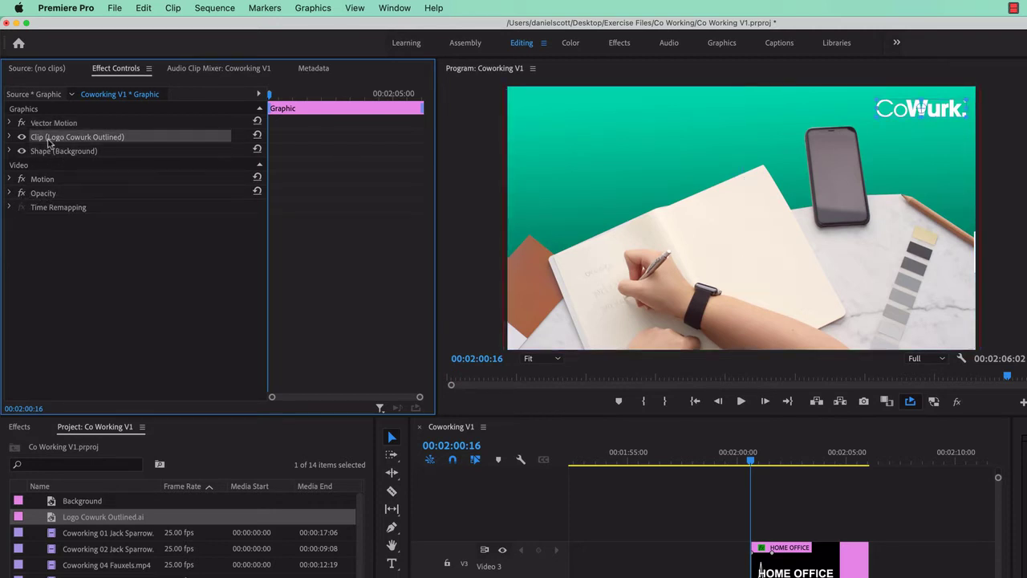
click(9, 137)
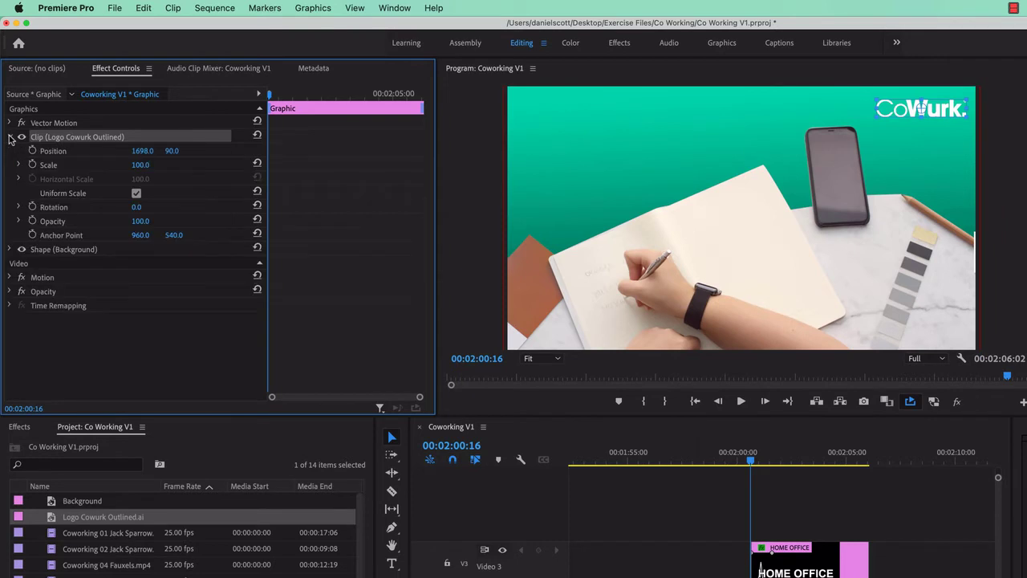
click(32, 220)
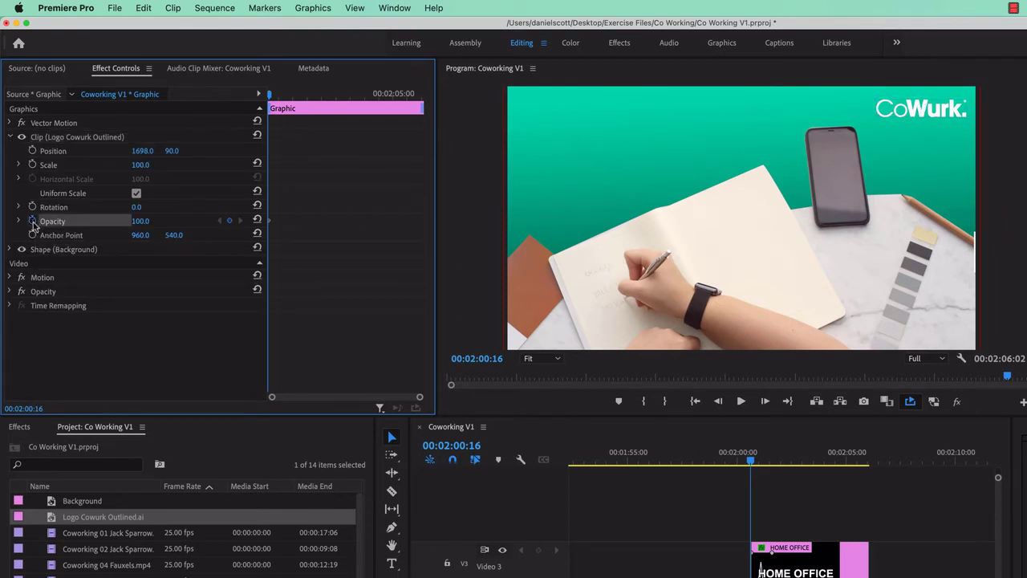
drag(757, 463, 771, 467)
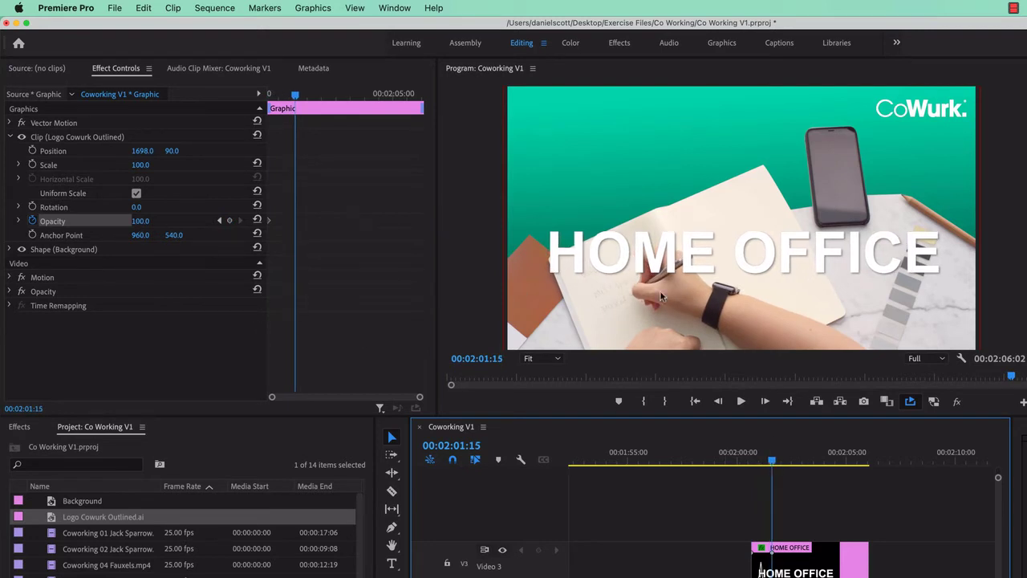
drag(772, 458, 750, 468)
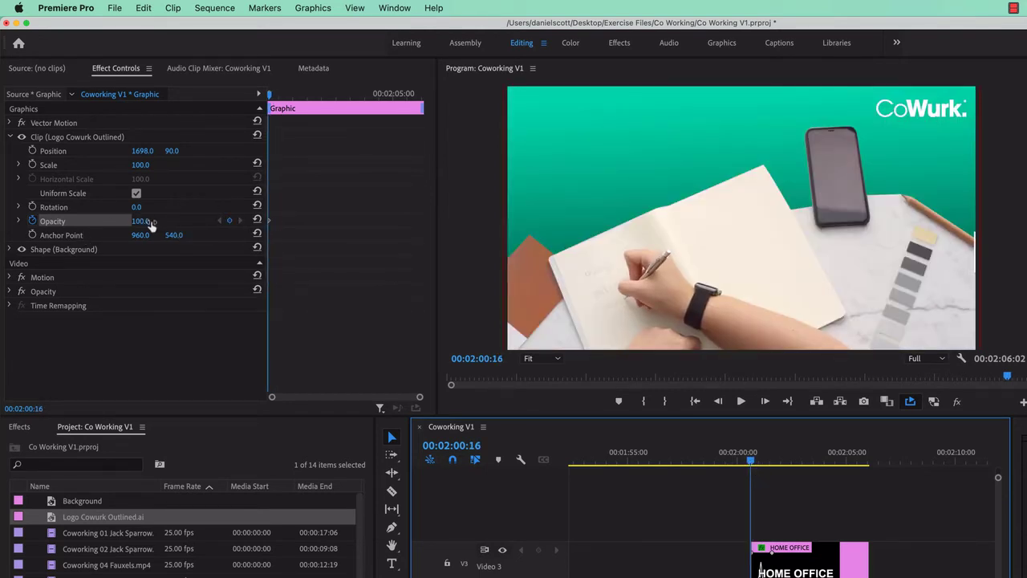
drag(151, 225, 147, 225)
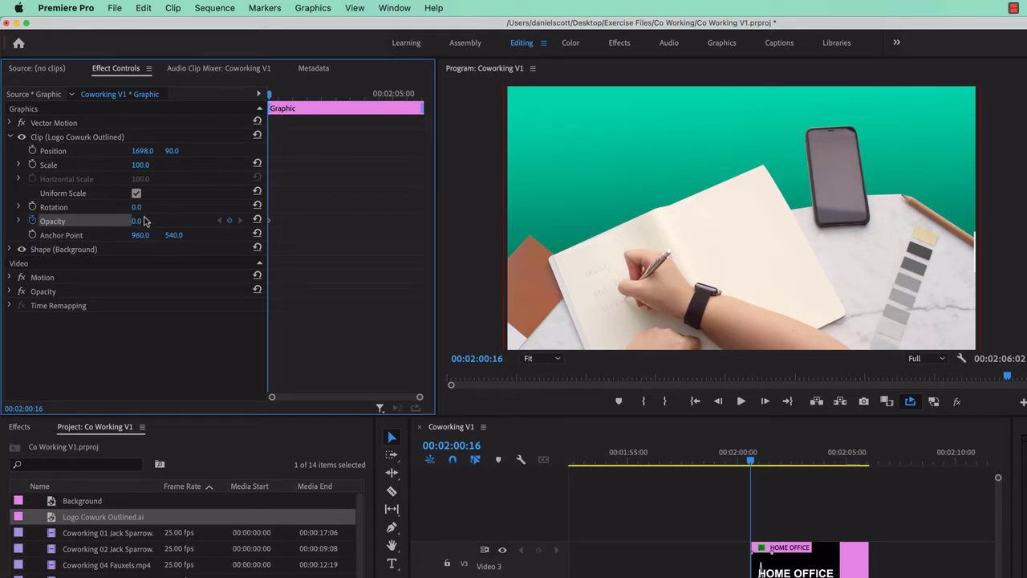
drag(269, 94, 285, 98)
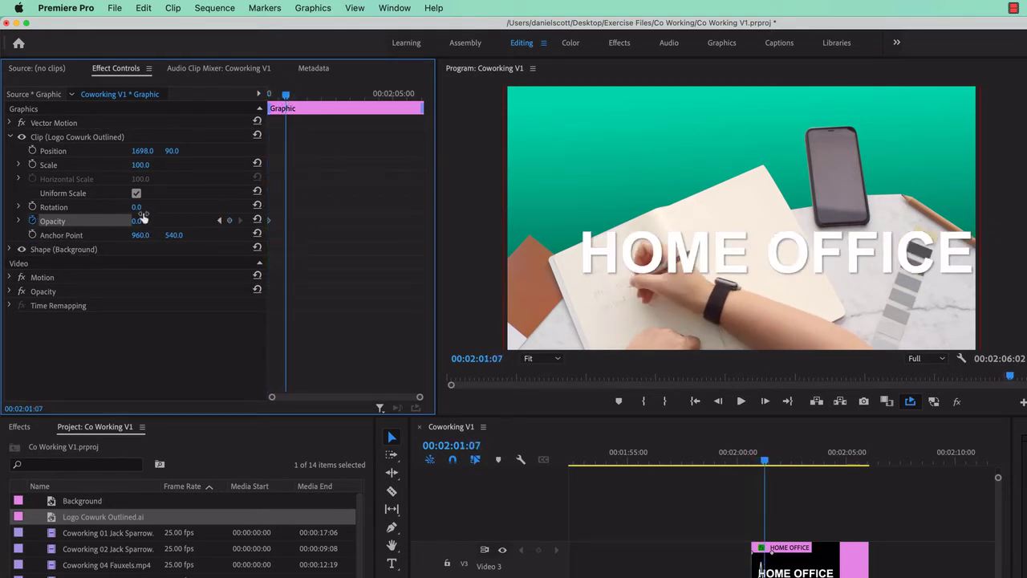
drag(138, 220, 499, 229)
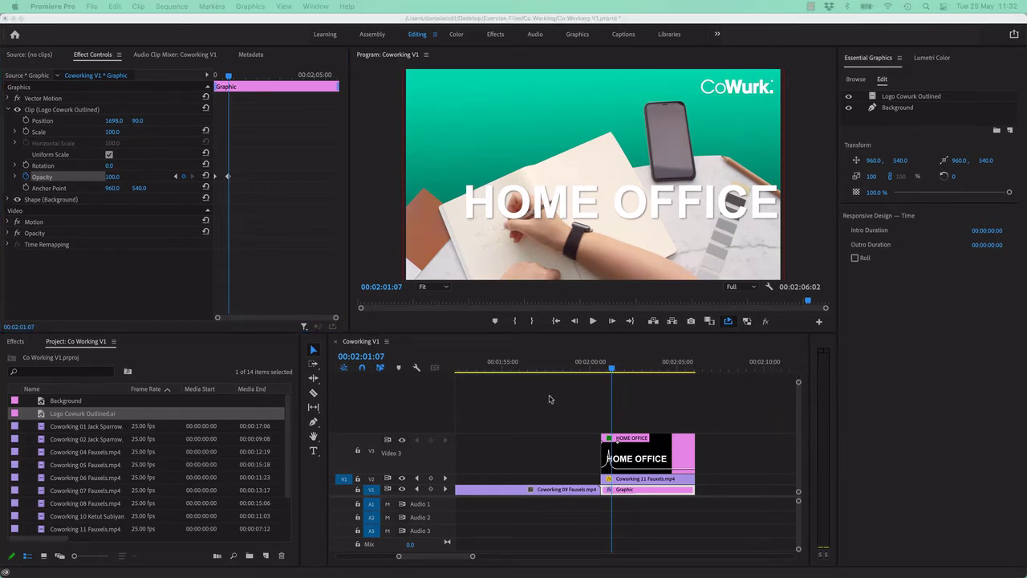
At 00:02:02:02, add a text layer reading "Welcom tp your new" to the graphic and position it at 619, 184.
mouse_move(614, 366)
mouse_down()
mouse_move(634, 369)
mouse_move(606, 369)
mouse_move(628, 372)
mouse_up()
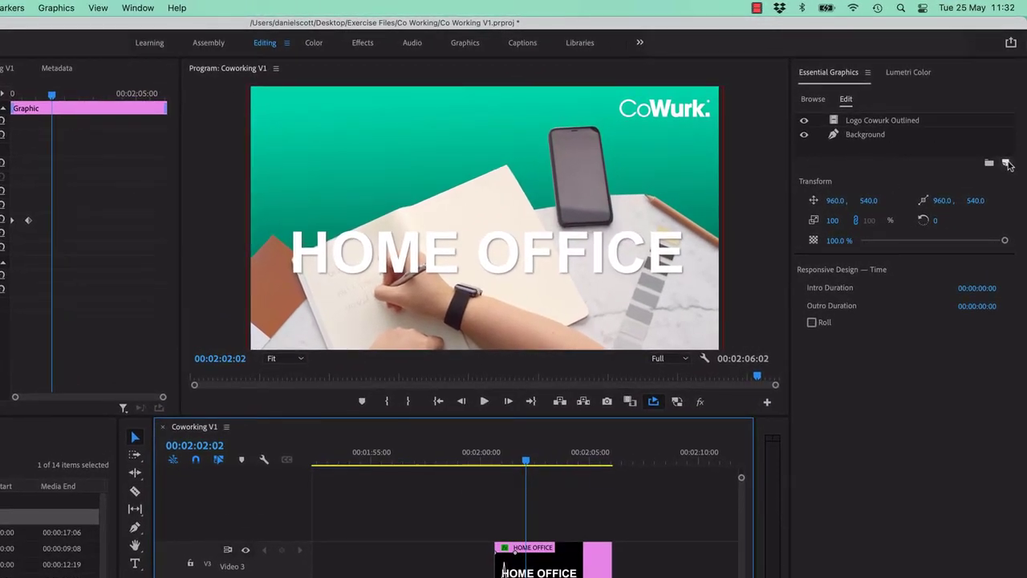
click(1006, 164)
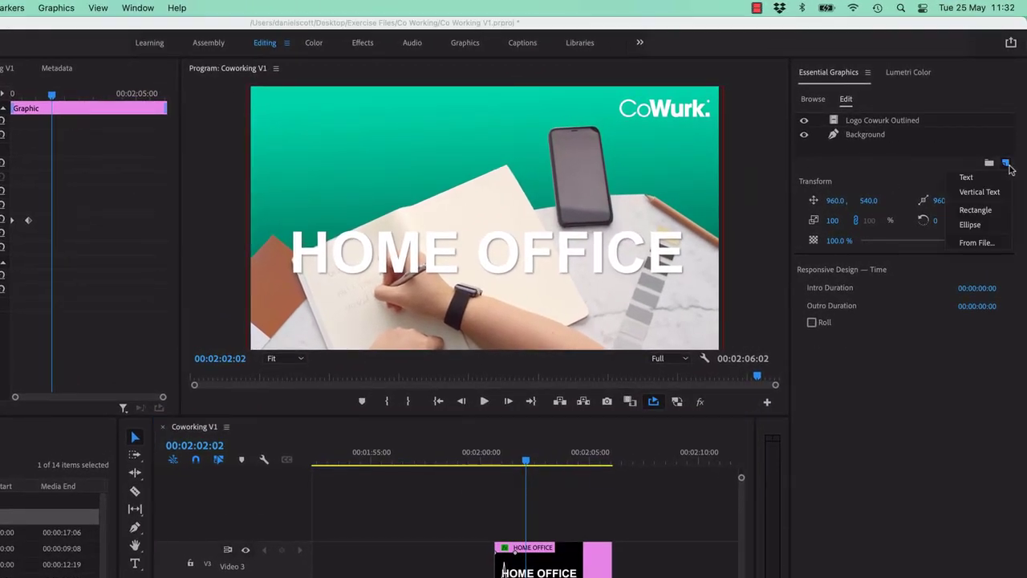
click(967, 177)
click(871, 122)
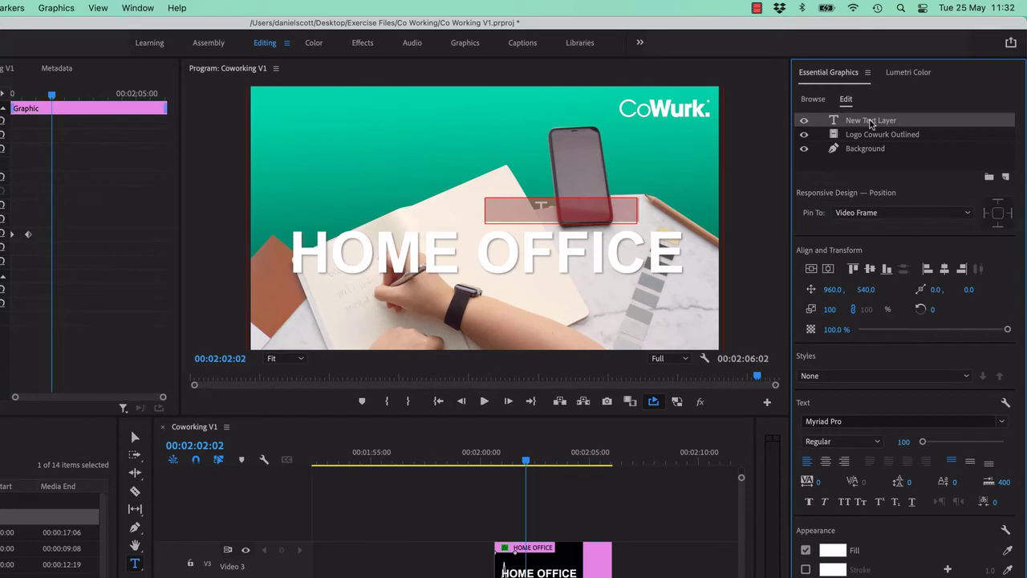
text(Welcom)
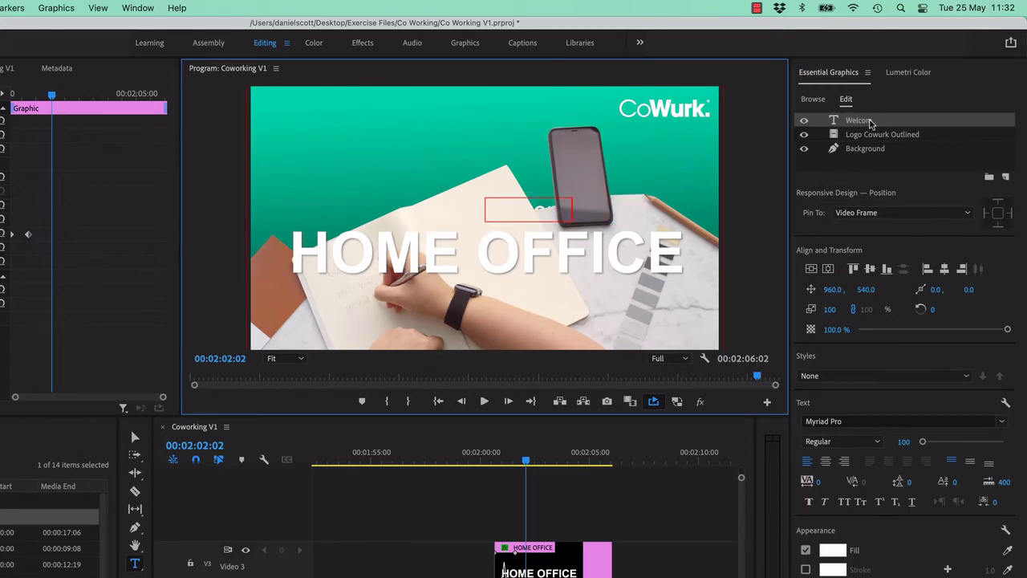
text(e to)
text( your new)
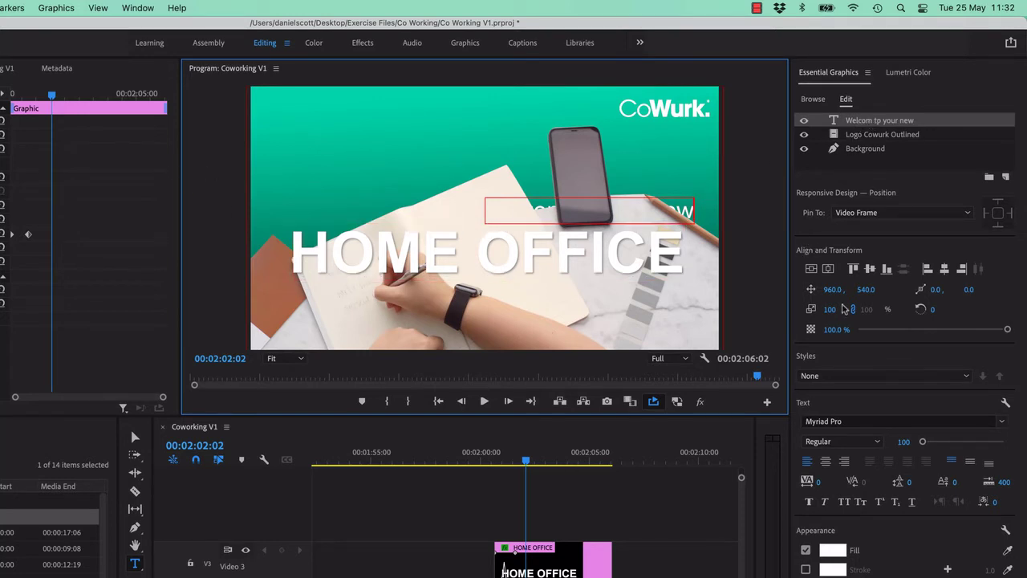
drag(833, 289, 723, 289)
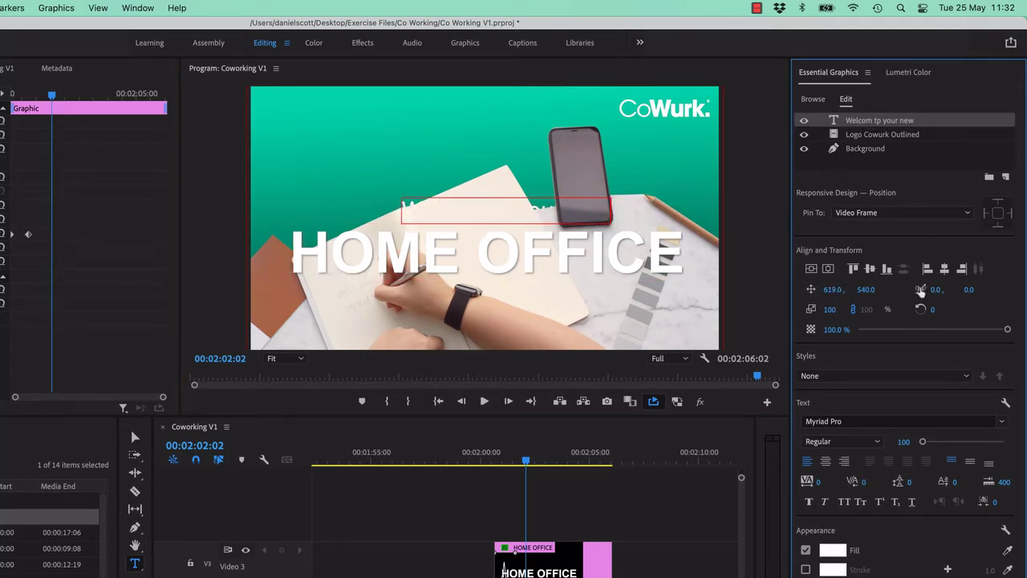
drag(868, 289, 795, 289)
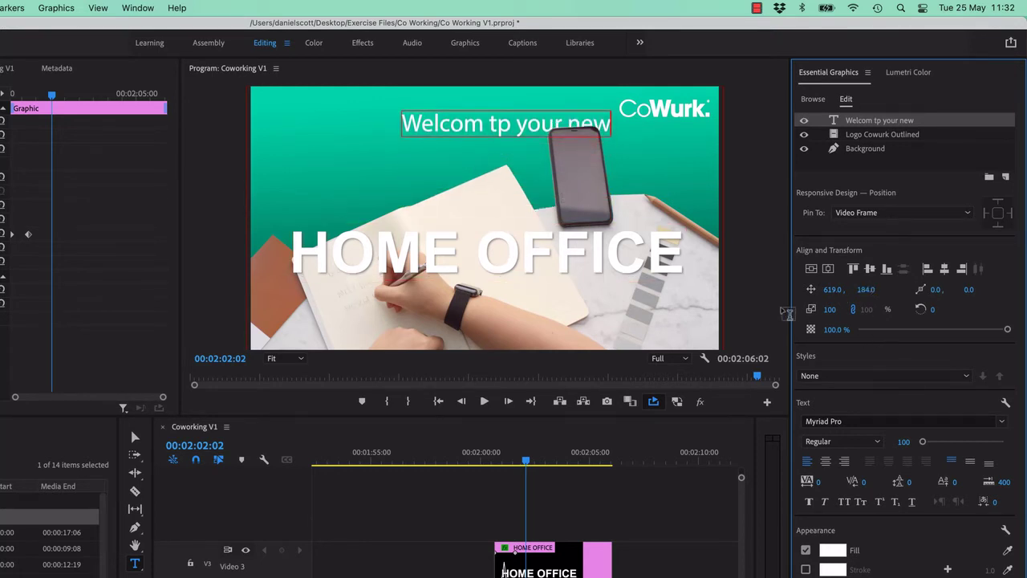
Correct the new text layer's wording to "Welcome to your new".
click(507, 123)
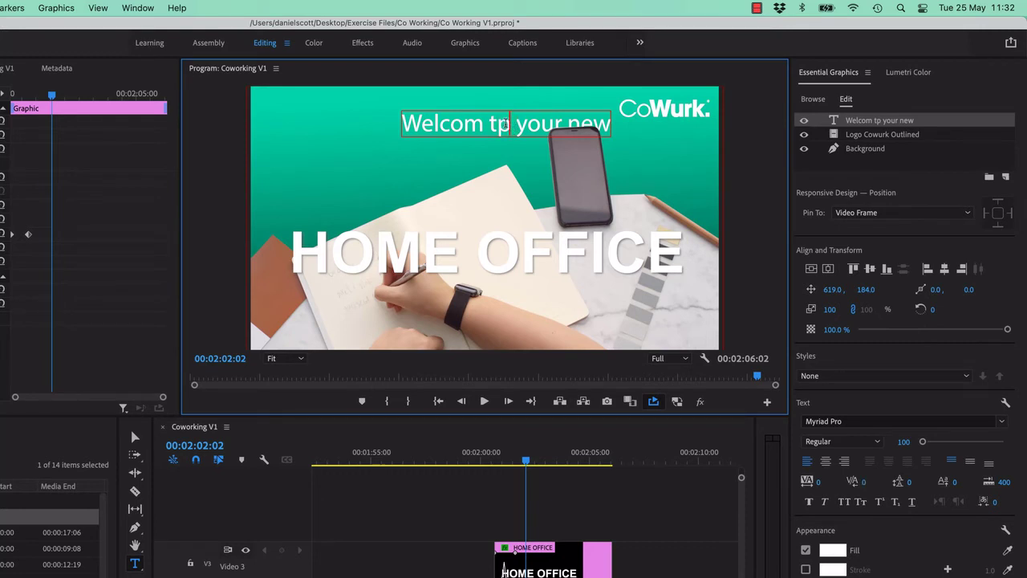
click(879, 121)
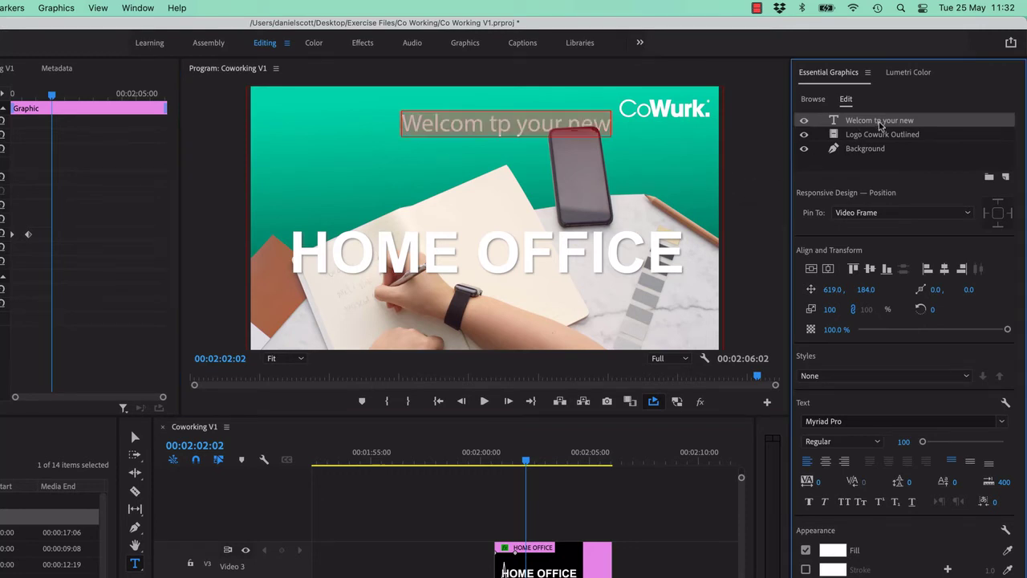
click(624, 139)
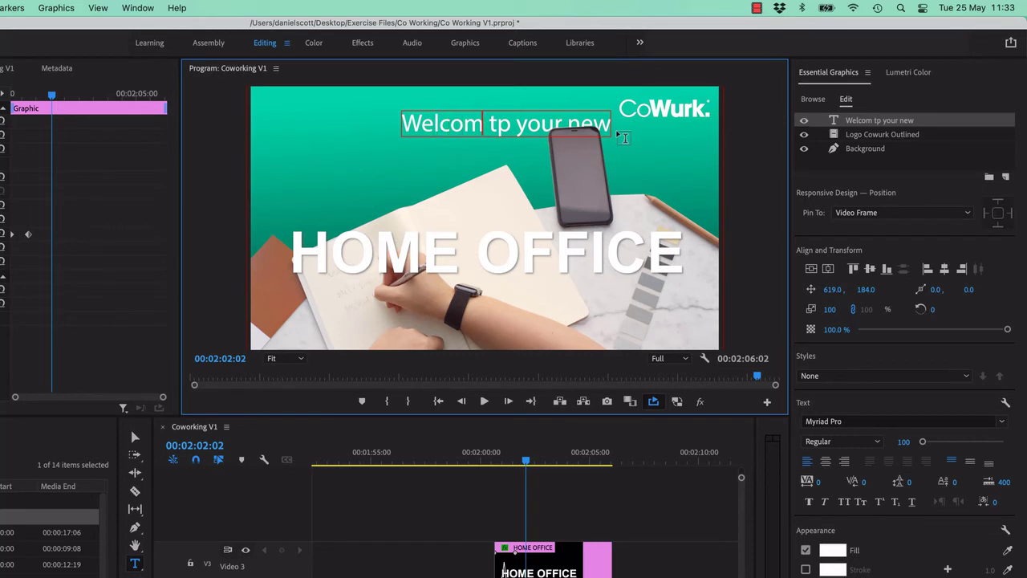
text(e)
key(Right)
key(Right)
key(Delete)
text(o)
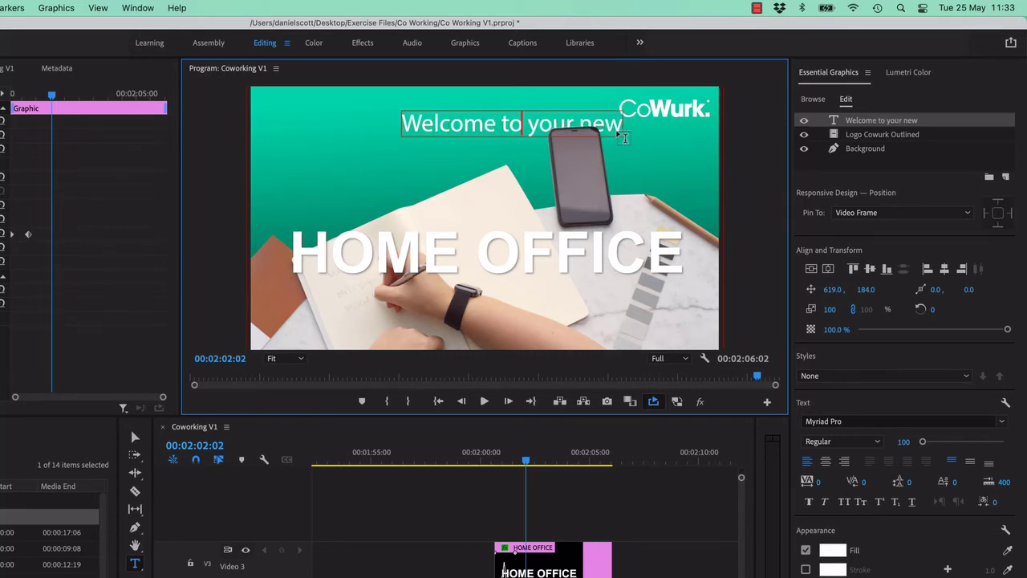
Move the "Welcome to your new" text to position 561, 311, above the HOME OFFICE title.
click(536, 251)
double_click(511, 123)
triple_click(502, 126)
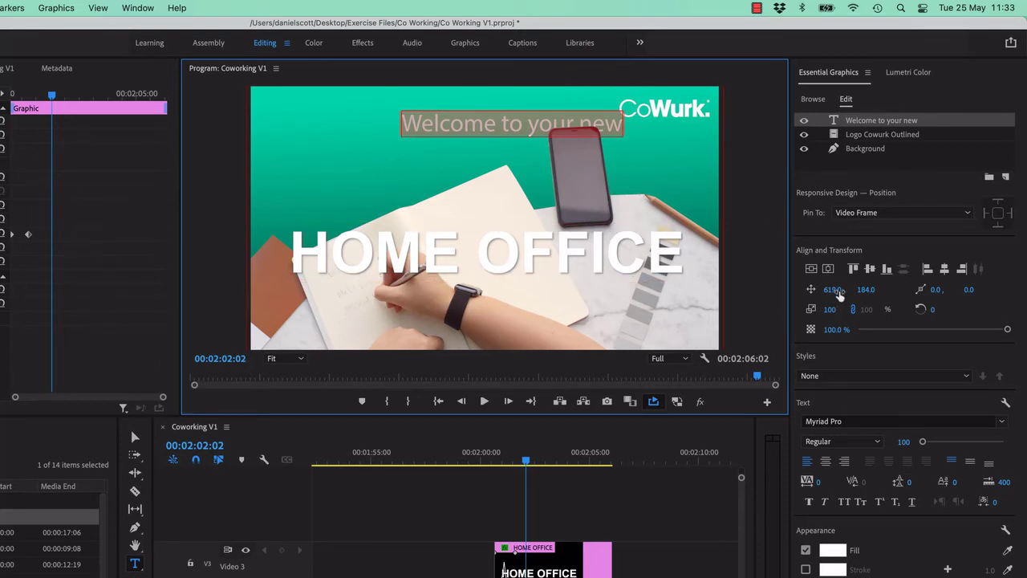
drag(835, 291, 767, 291)
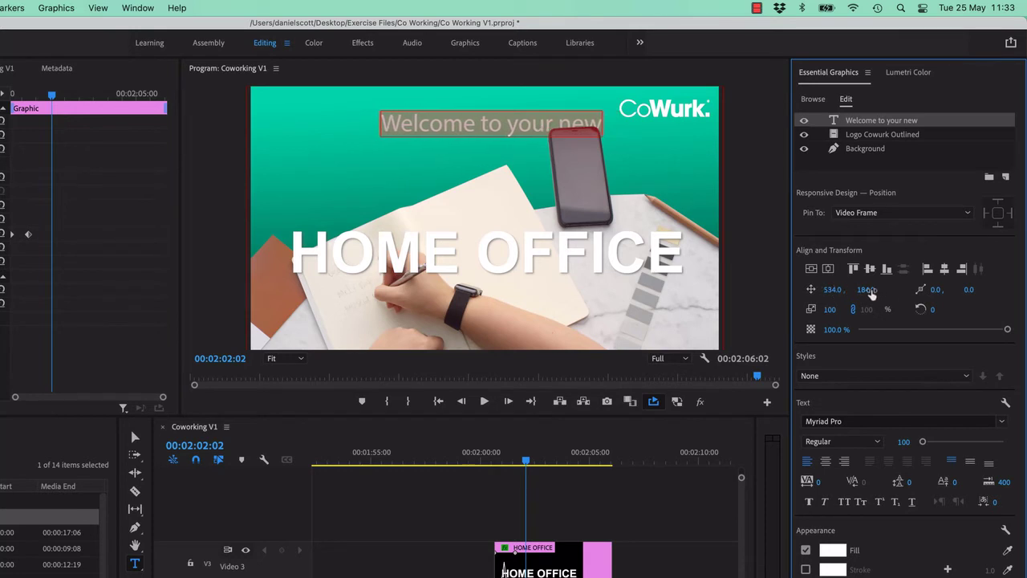
drag(871, 292, 903, 291)
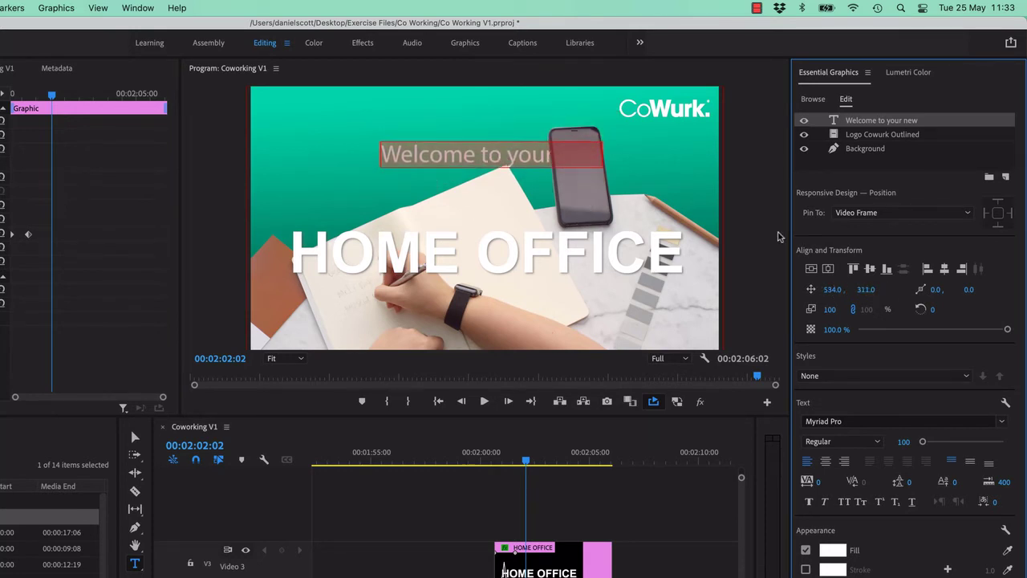
drag(831, 290, 840, 291)
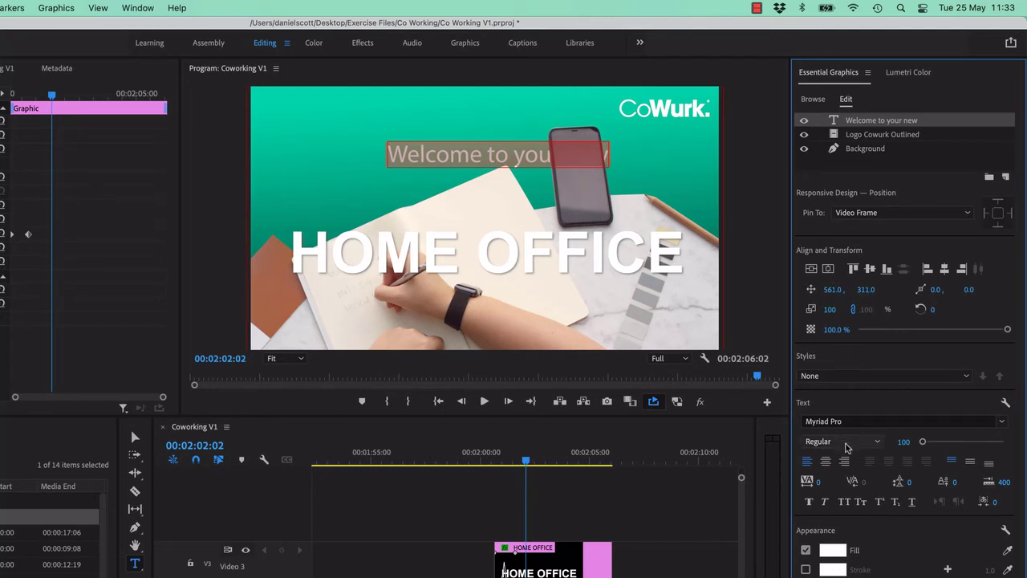
Center-align the "Welcome to your new" text at font size 124 and center it horizontally in the frame.
click(826, 462)
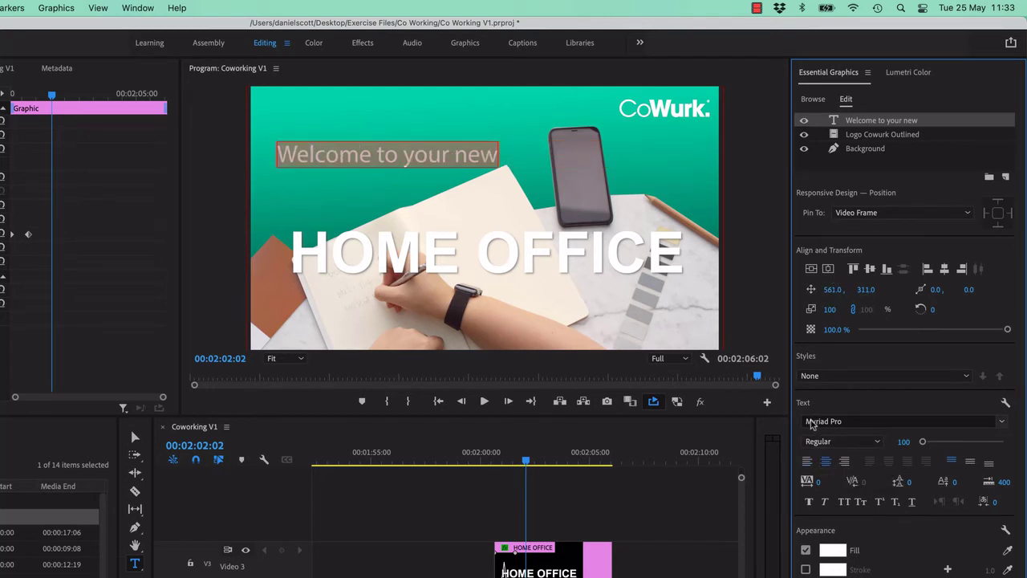
mouse_move(902, 447)
mouse_down()
mouse_move(943, 447)
mouse_move(921, 447)
mouse_up()
drag(833, 289, 882, 290)
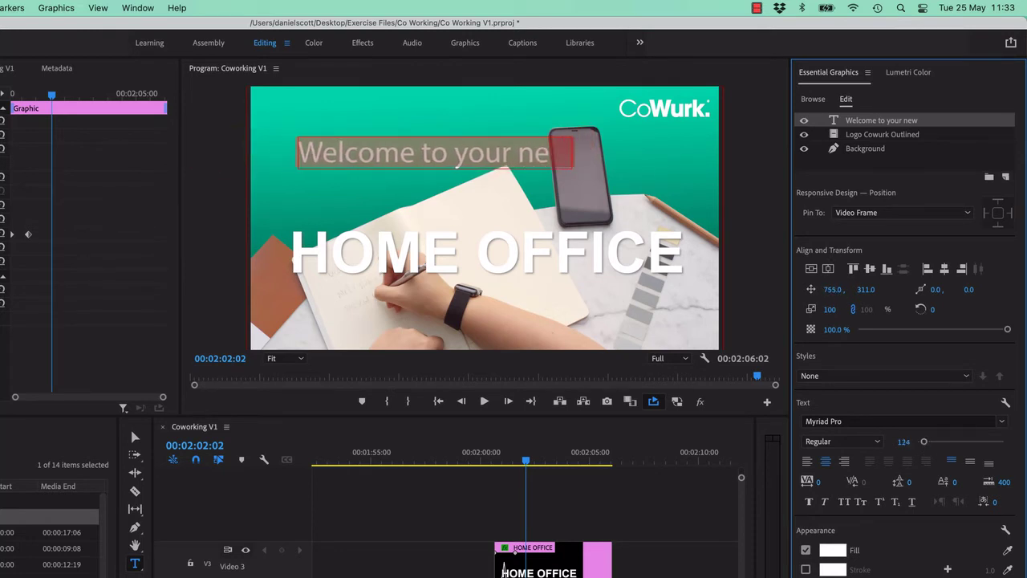
click(812, 269)
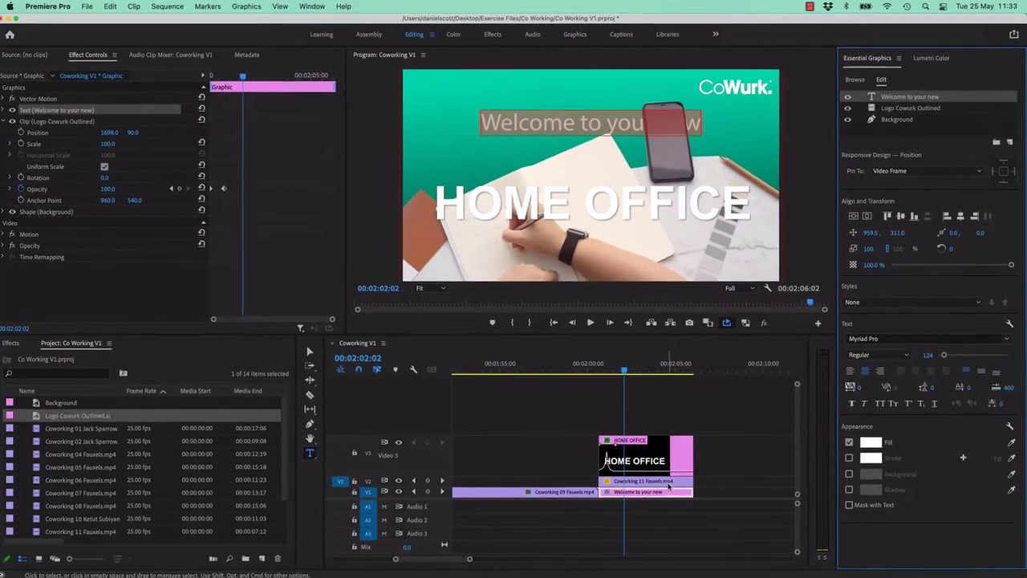
click(422, 431)
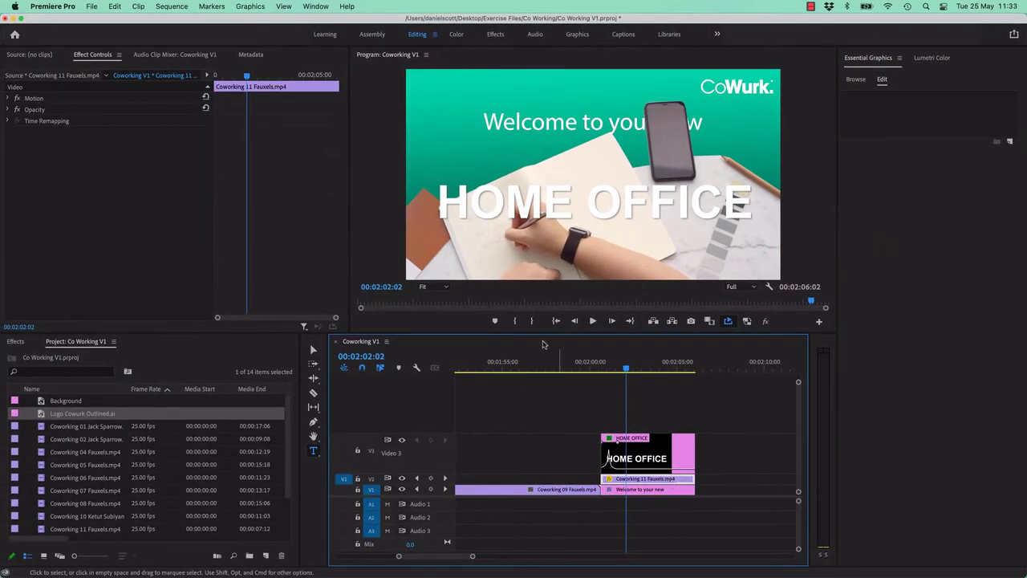
Reshape the opacity mask of the Coworking 11 Fauxels.mp4 clip by moving its points down past the phone to hide it.
click(37, 100)
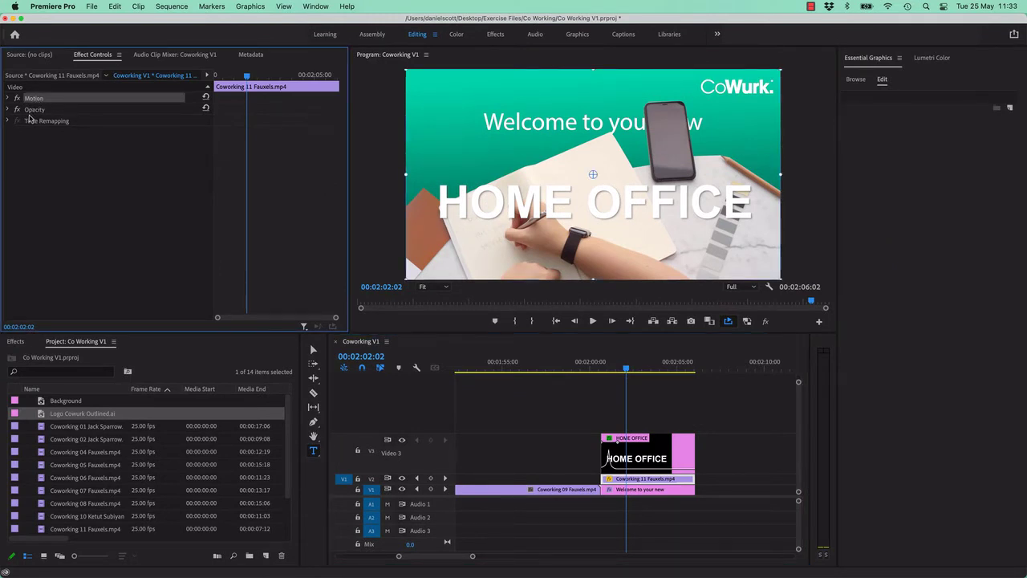
click(29, 111)
click(8, 112)
click(35, 131)
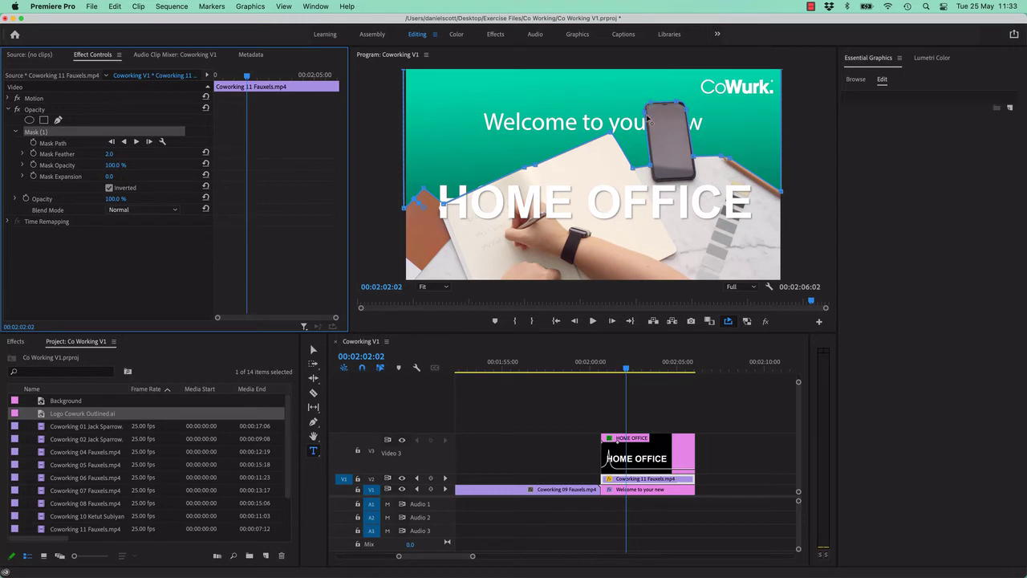
click(647, 118)
drag(654, 170, 675, 241)
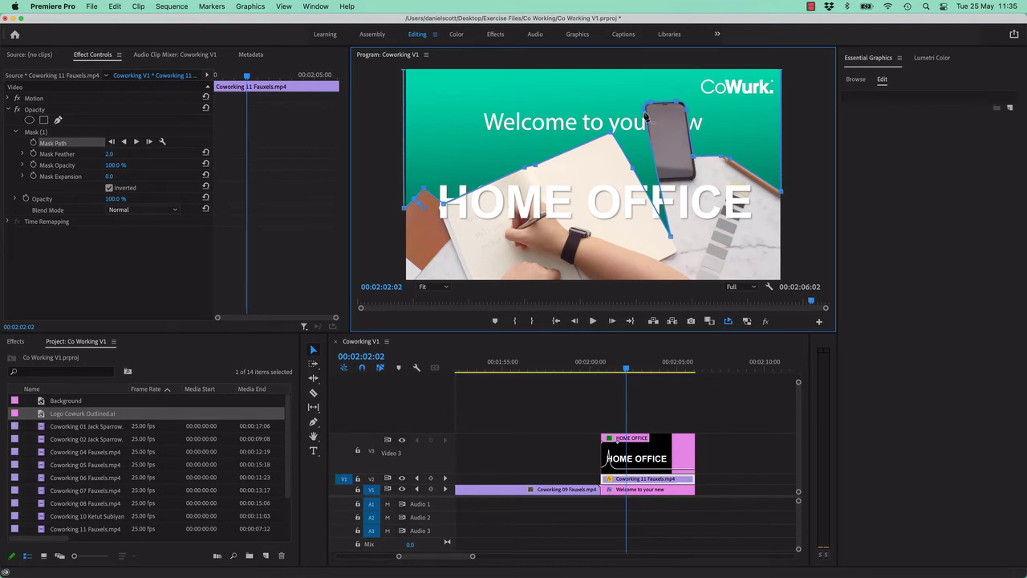
drag(646, 117, 707, 248)
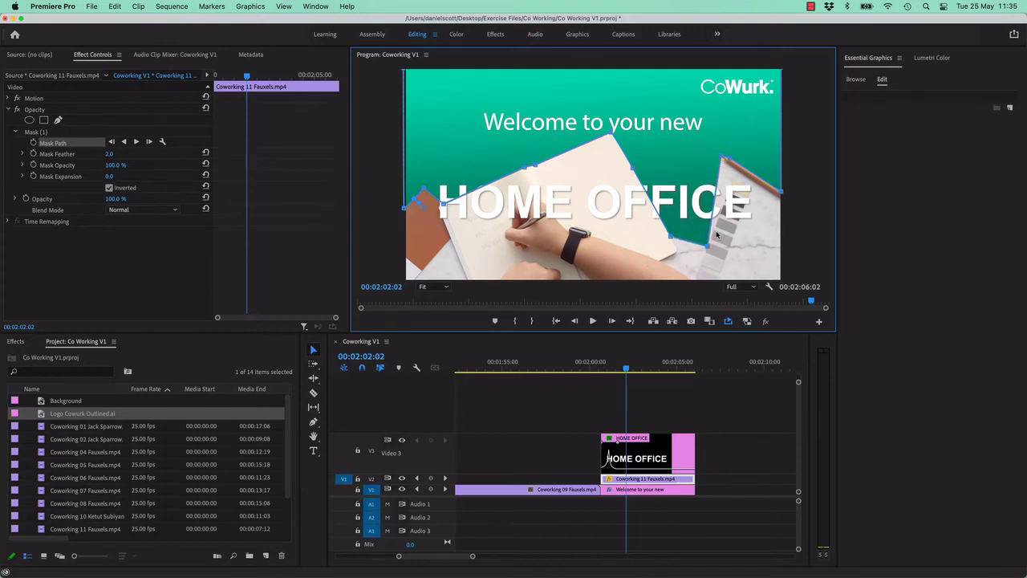
Refine the opacity mask's edge between the notebook and the pencil by repositioning and adjusting its points.
drag(708, 251, 729, 168)
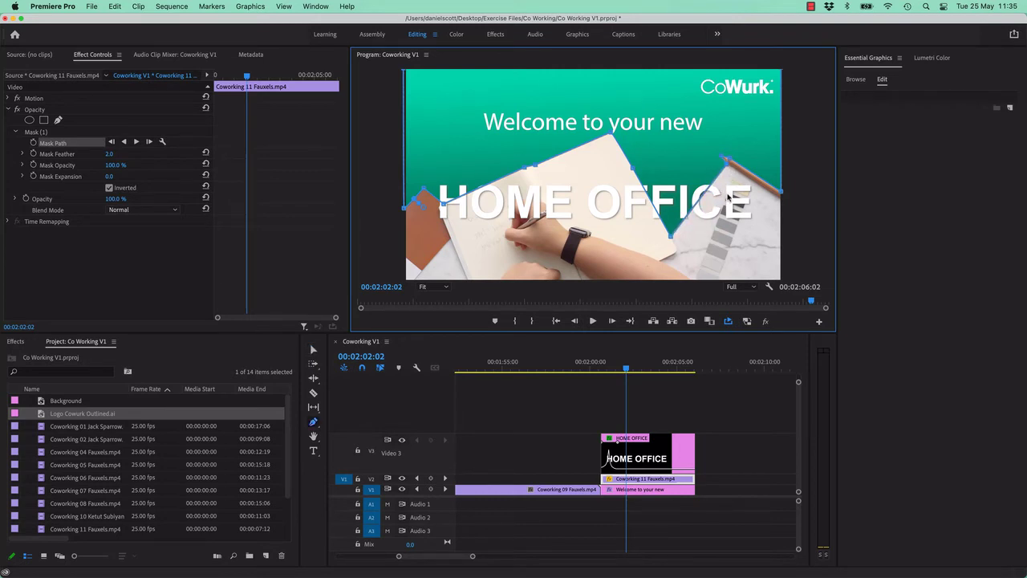
click(728, 170)
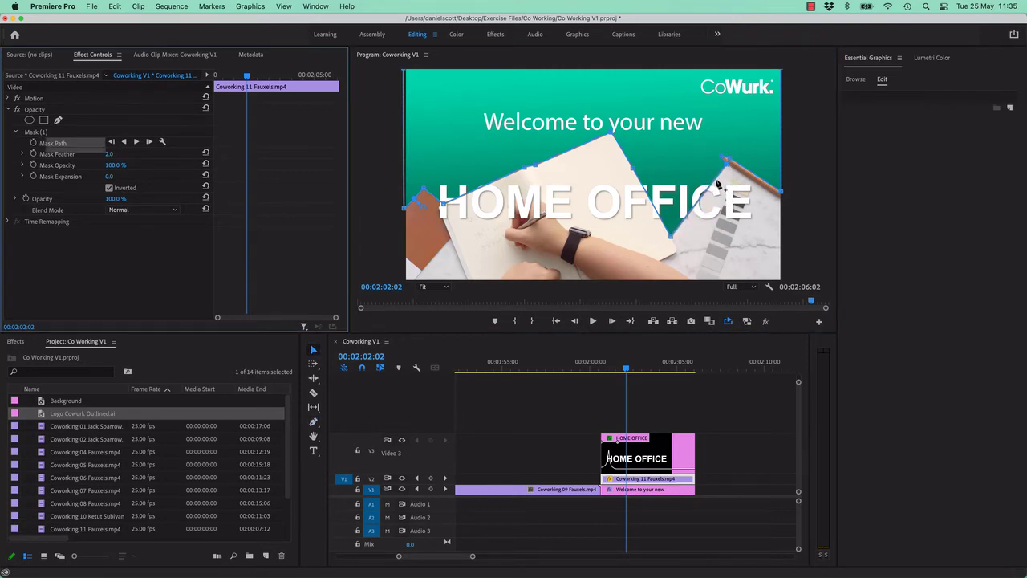
click(724, 180)
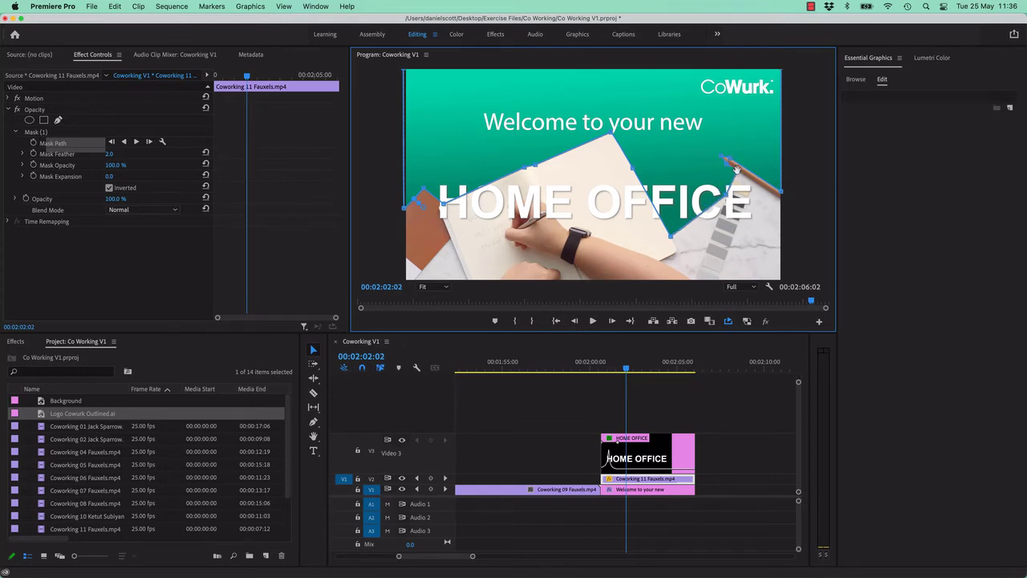
drag(674, 237, 650, 198)
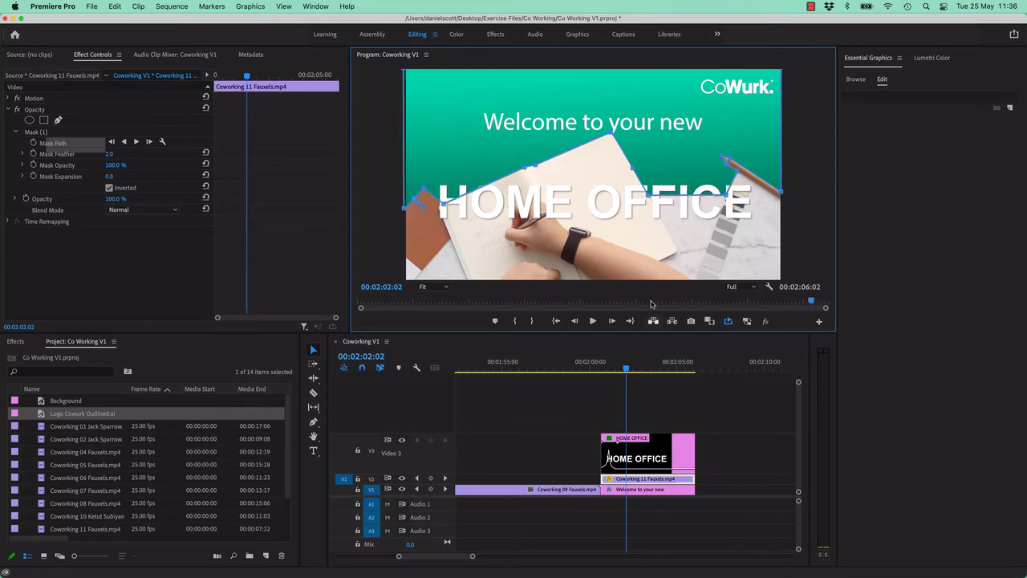
Play back the end sequence to check the masked desk clip, the "Welcome to your new" text and the logo fade.
click(610, 406)
key(shift+k)
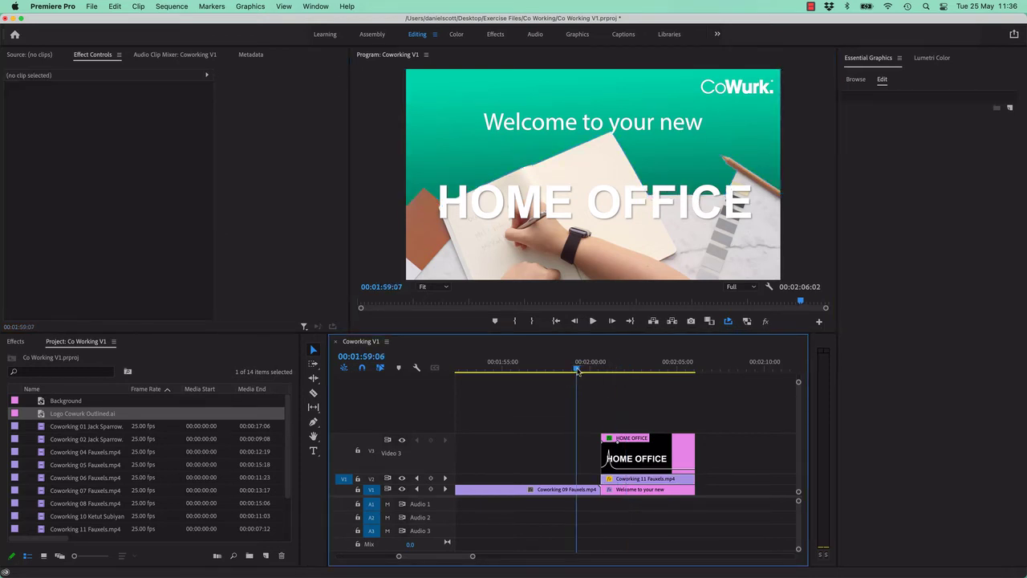
click(646, 488)
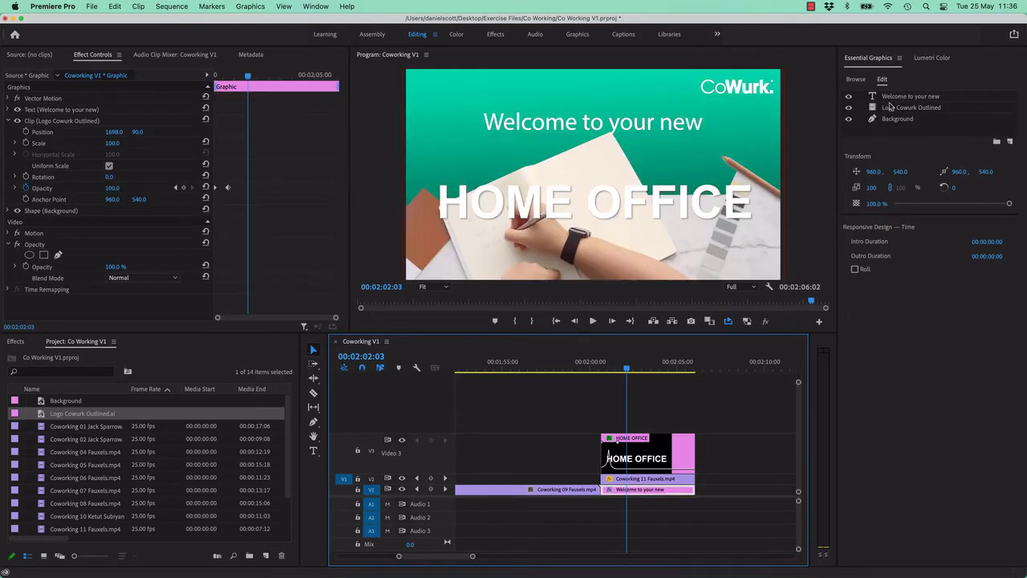
click(900, 97)
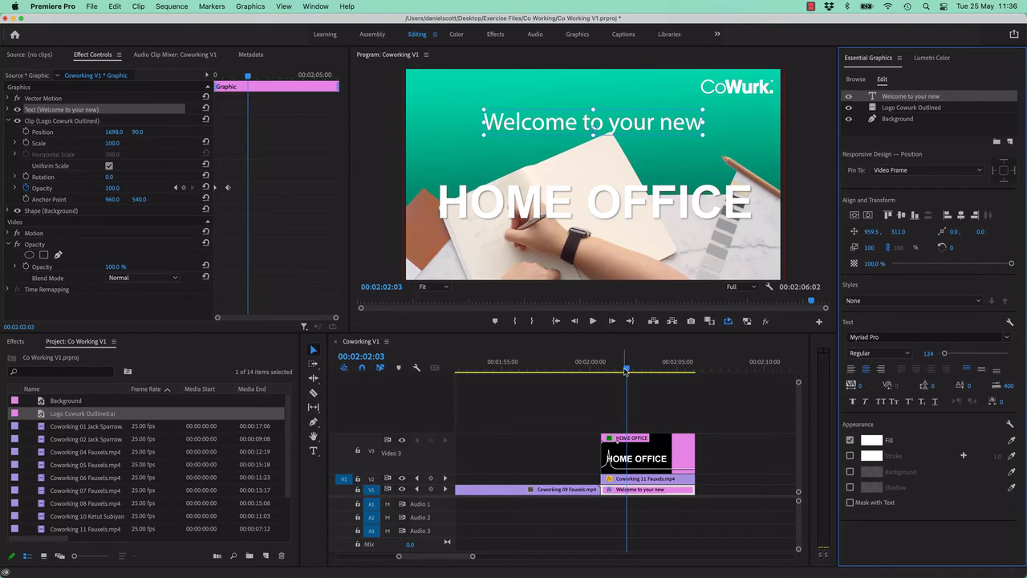
drag(626, 371, 593, 372)
key(space)
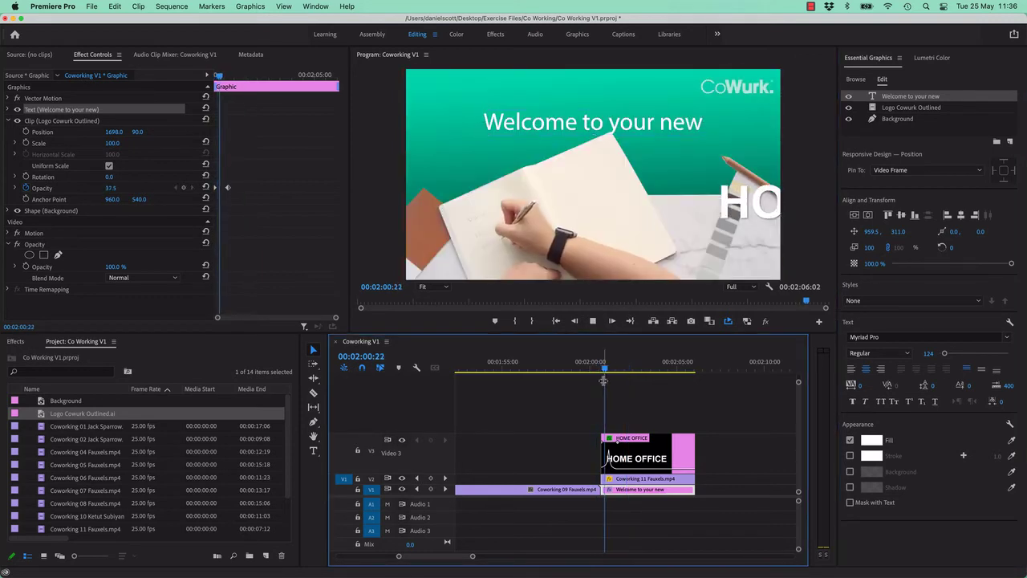
key(space)
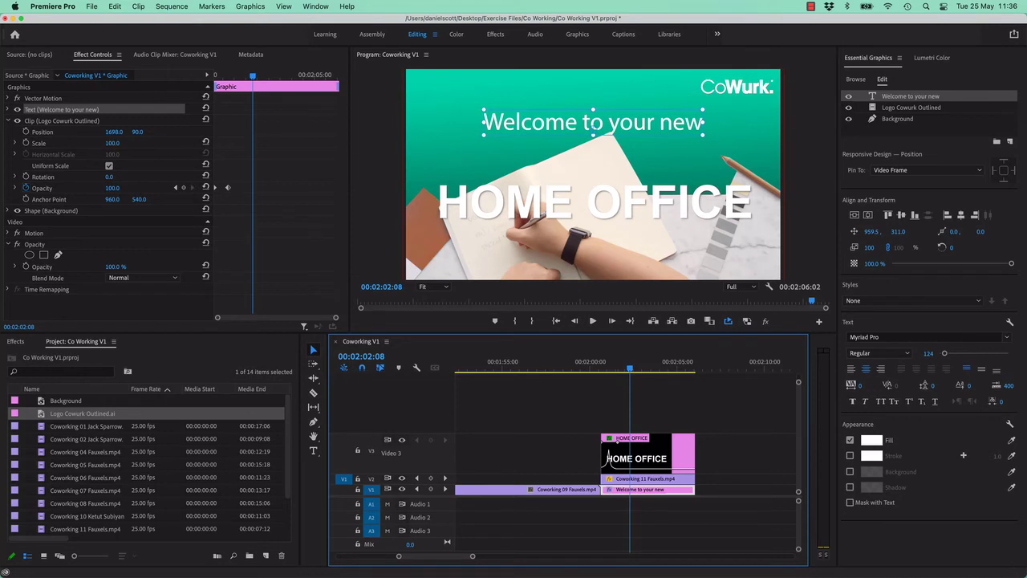
Move the Logo Cowurk Outlined layer down to position 1698, 757 and compare the graphic clips stacked above and below the desk video.
click(918, 107)
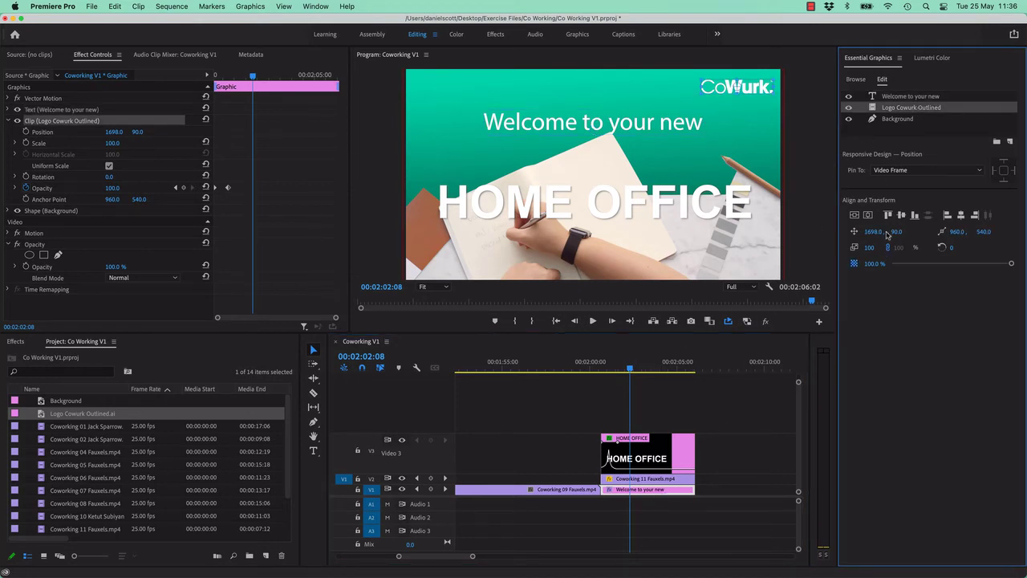
drag(875, 232, 401, 378)
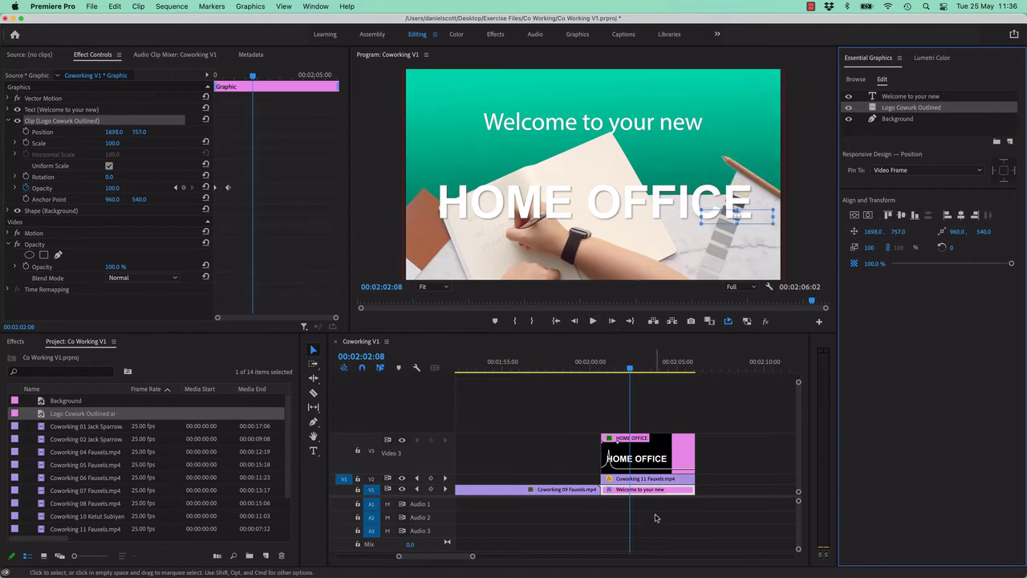
click(670, 479)
click(665, 492)
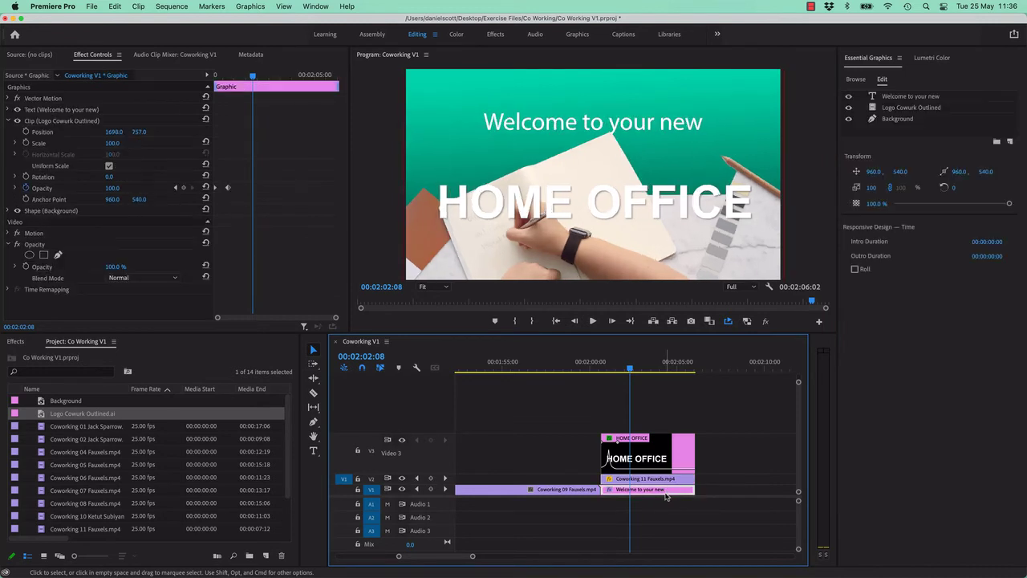
click(670, 446)
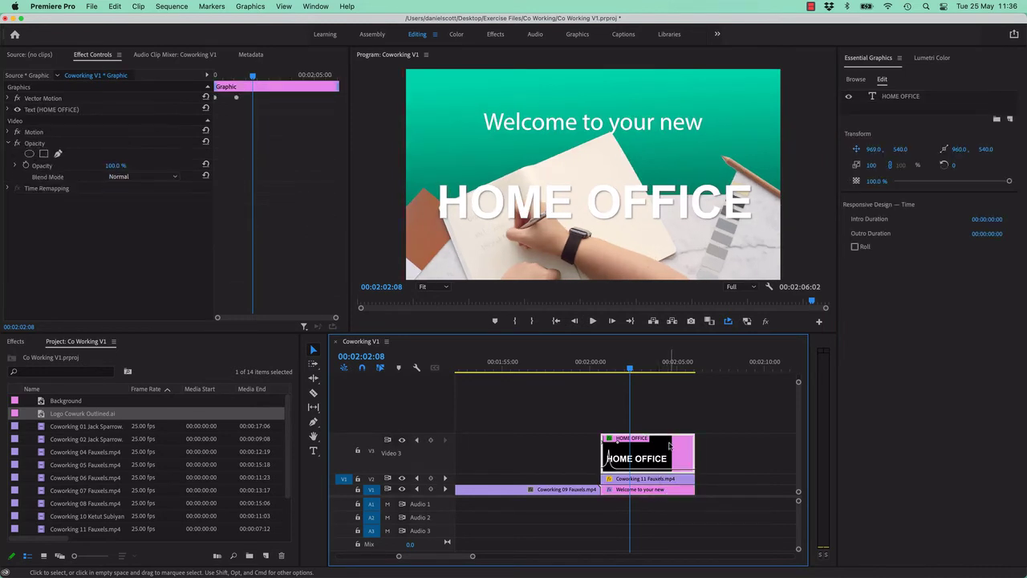
click(663, 493)
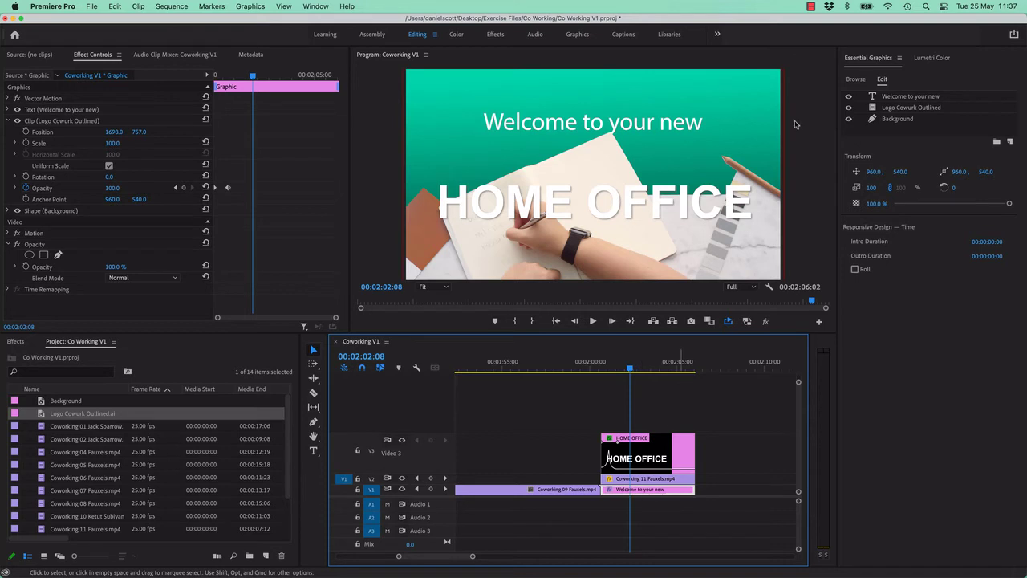
Transfer the Logo Cowurk Outlined layer from the "Welcome to your new" graphic into the HOME OFFICE graphic.
click(910, 108)
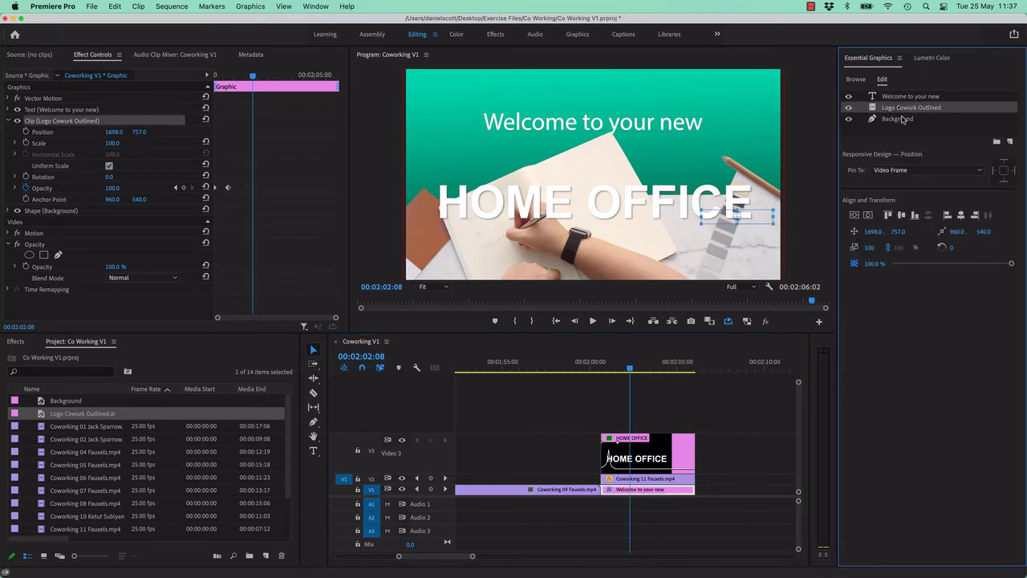
key(Delete)
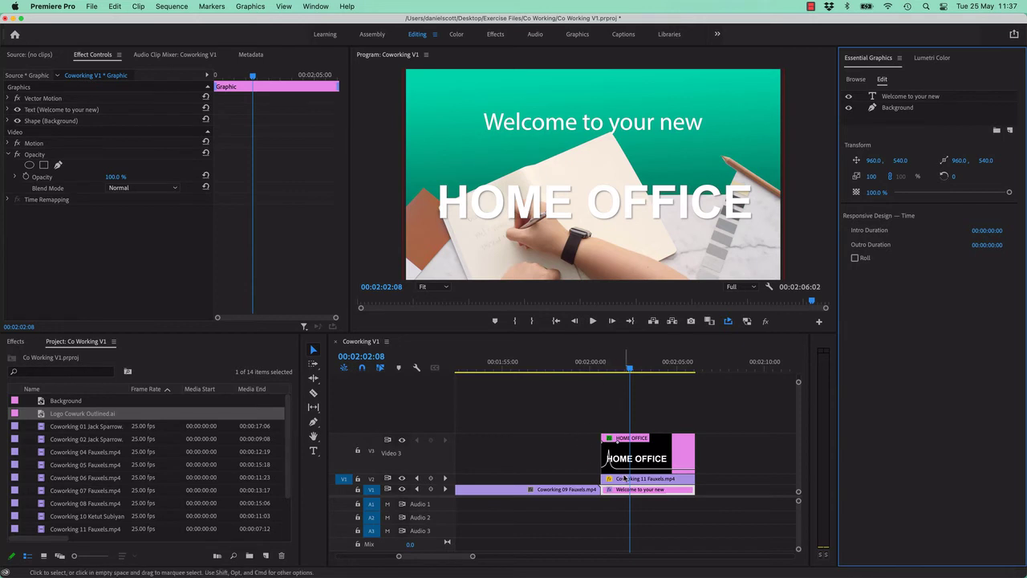
click(644, 453)
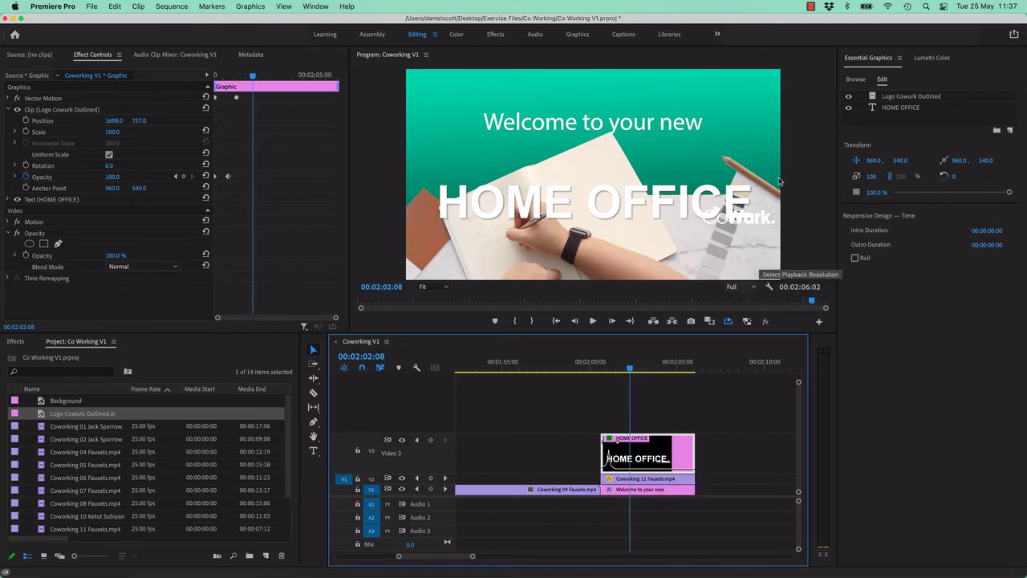
Try shifting the whole HOME OFFICE graphic to horizontal position 1072, and undo the changes back to the logo's original graphic and placement.
click(876, 164)
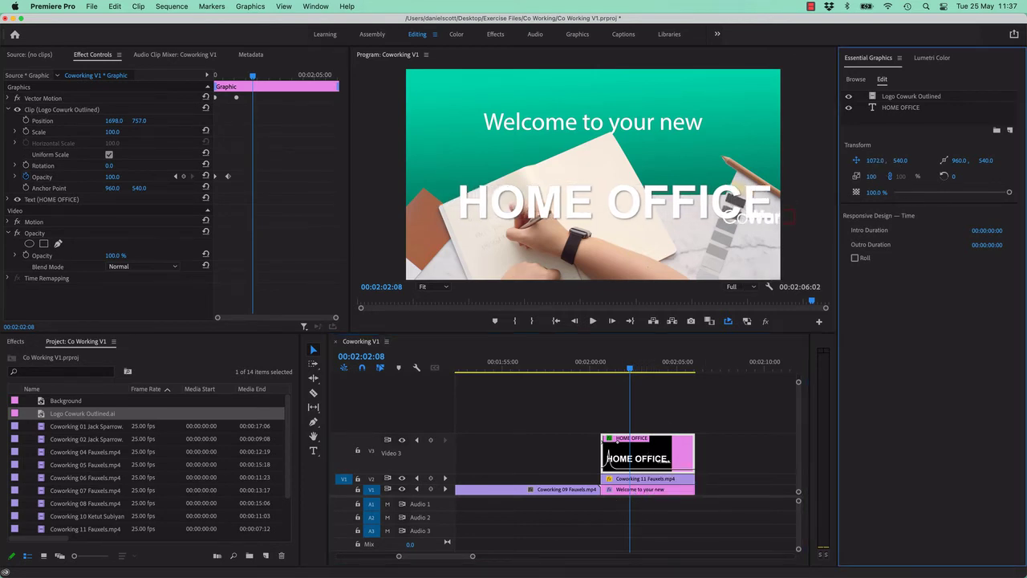
click(899, 109)
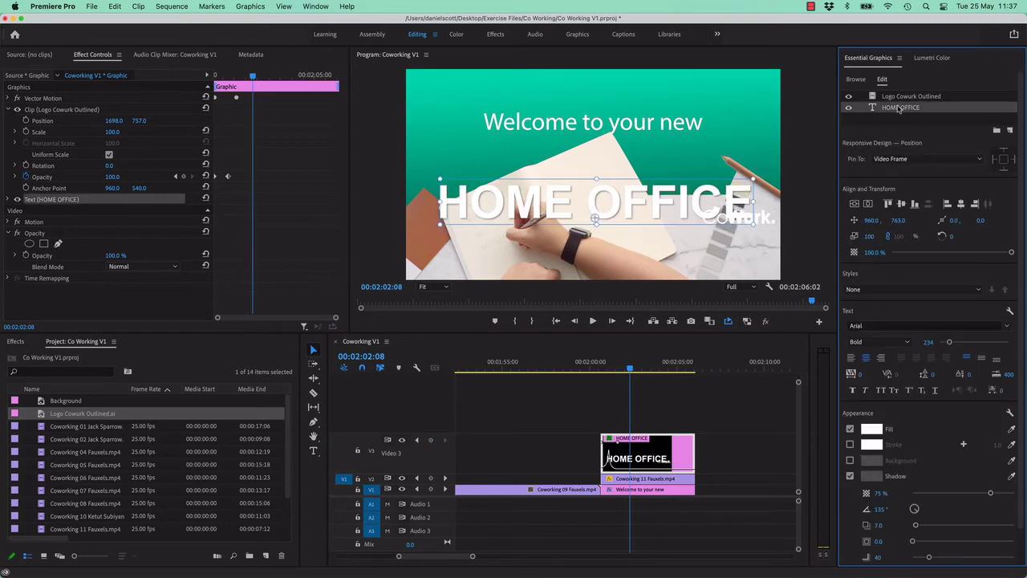
click(899, 96)
drag(897, 220, 995, 220)
key(Delete)
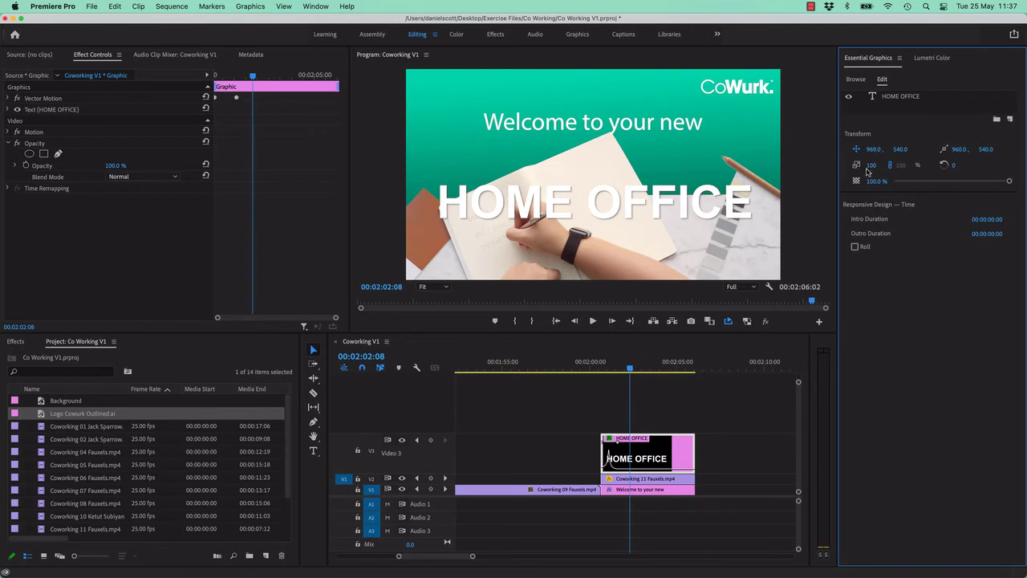
Create a layer group named Text in the "Welcome to your new" graphic and move the "Welcome to your new" layer into it.
click(647, 489)
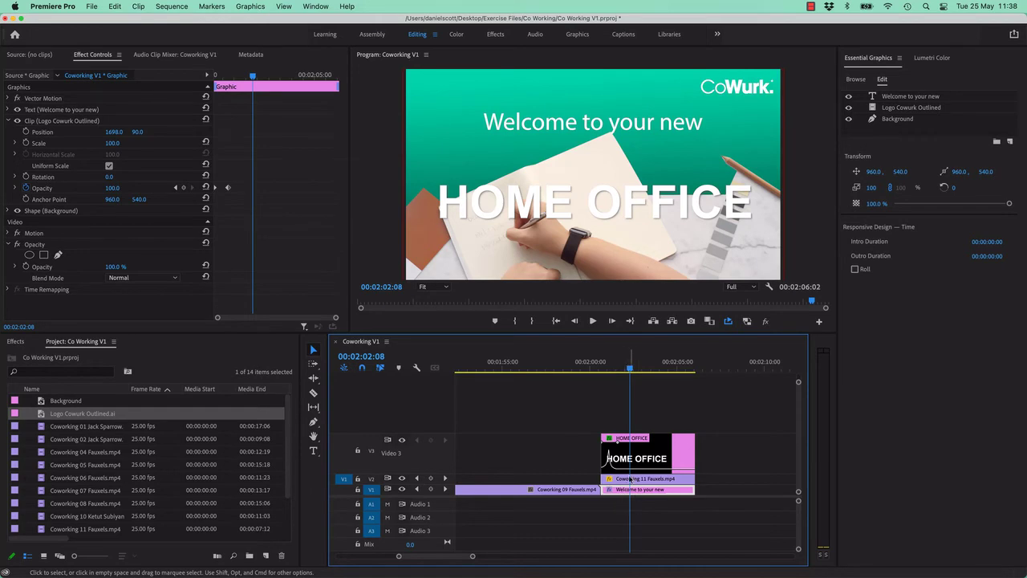
click(997, 141)
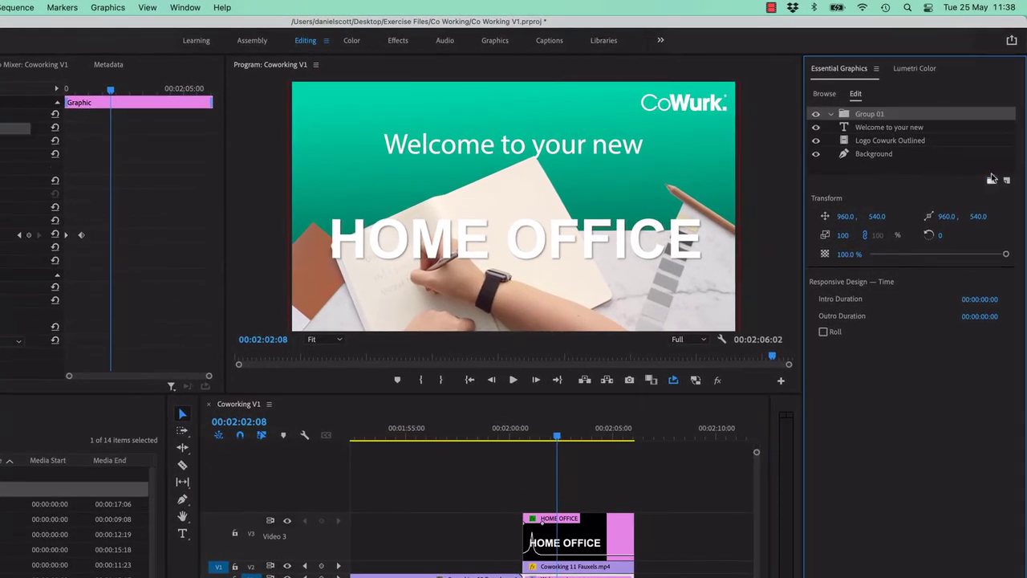
double_click(875, 113)
text(Test)
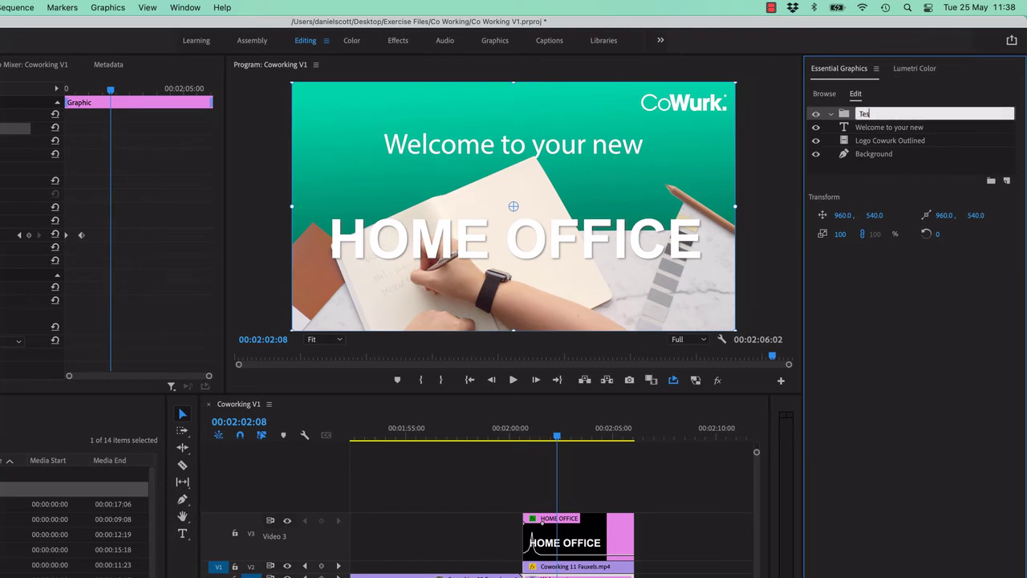
key(Return)
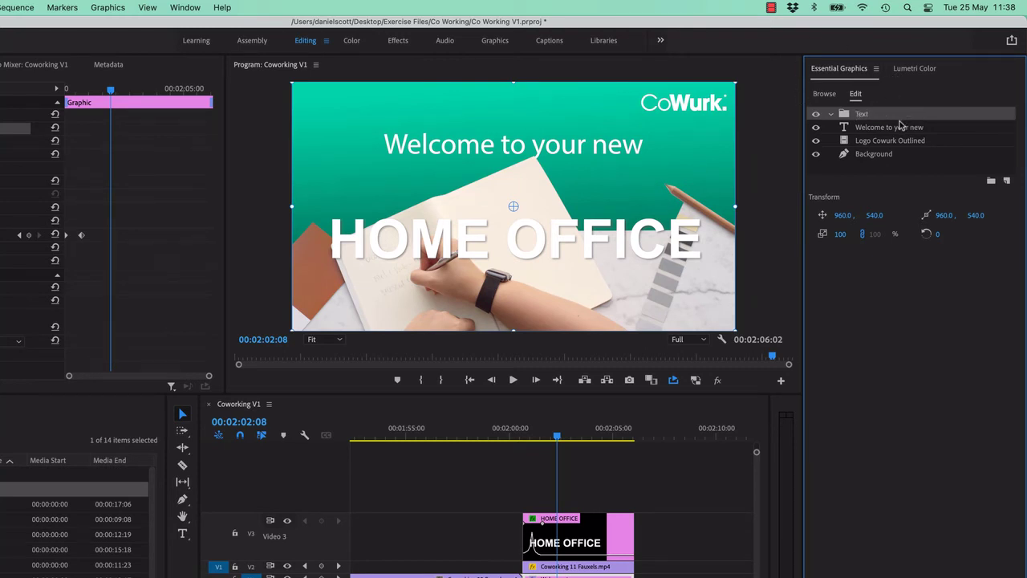
drag(901, 126, 871, 114)
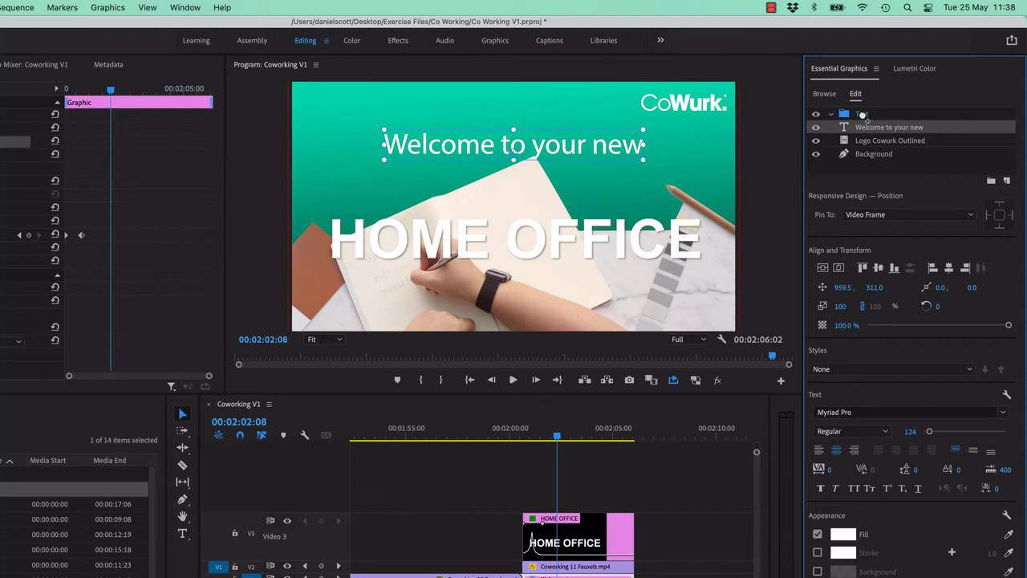
Add a second top-level layer group named Logos to the graphic, undoing a group mistakenly nested inside Text.
click(991, 182)
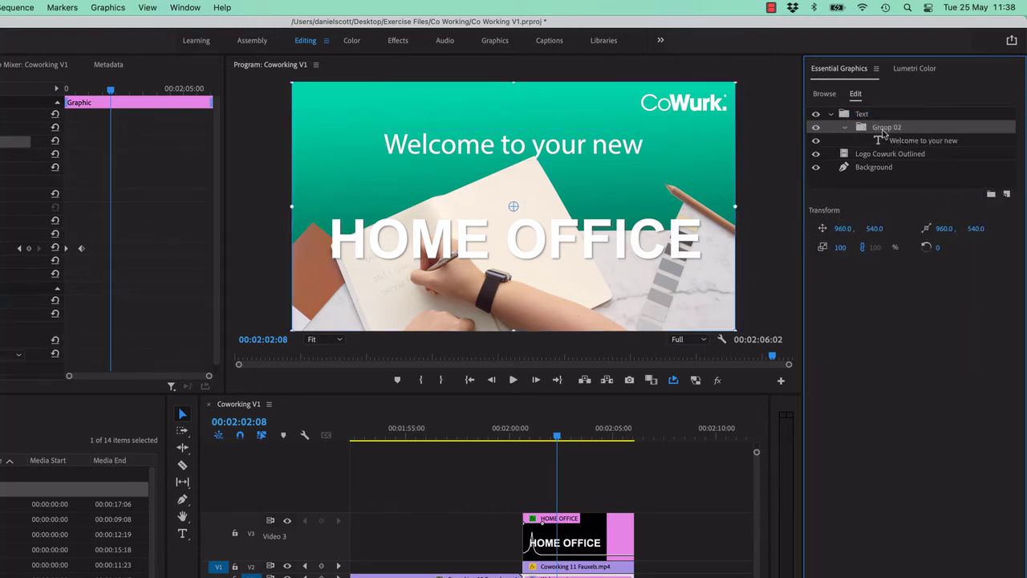
key(super+z)
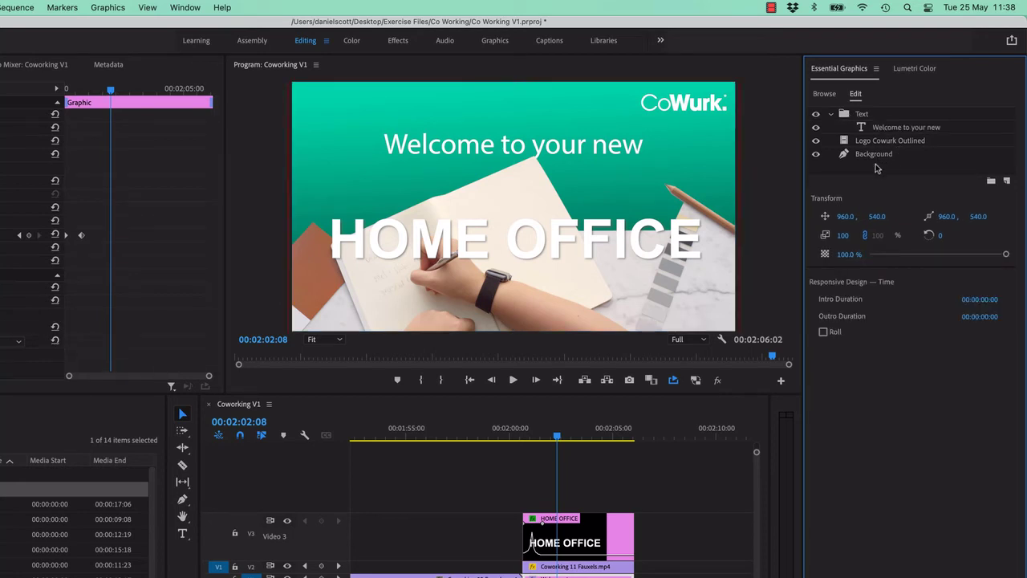
click(992, 181)
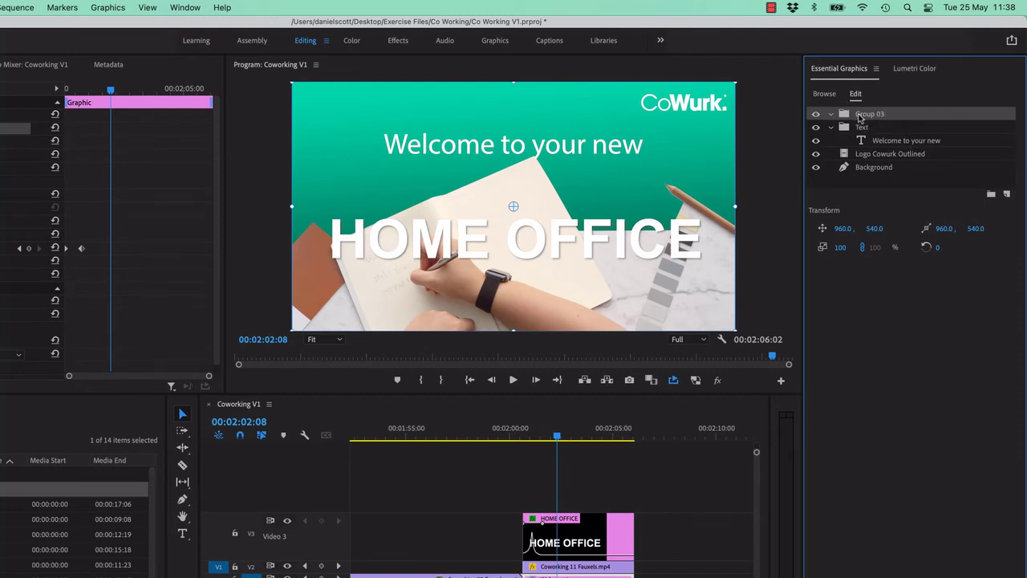
double_click(866, 115)
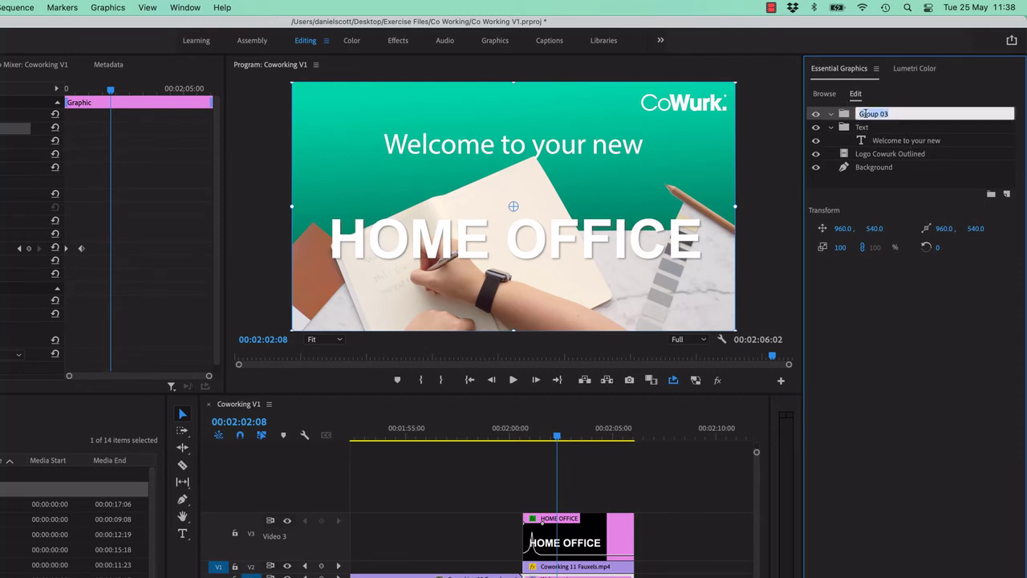
text(Logos)
key(Return)
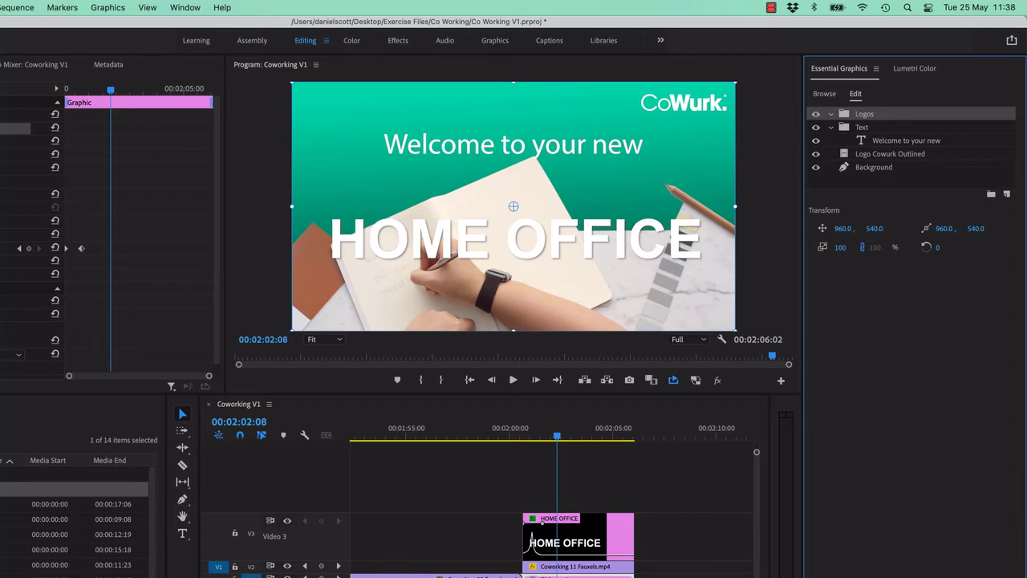
Move the Logo Cowurk Outlined layer into the Logos group and collapse both the Text and Logos groups.
click(830, 128)
drag(883, 141, 859, 120)
click(830, 114)
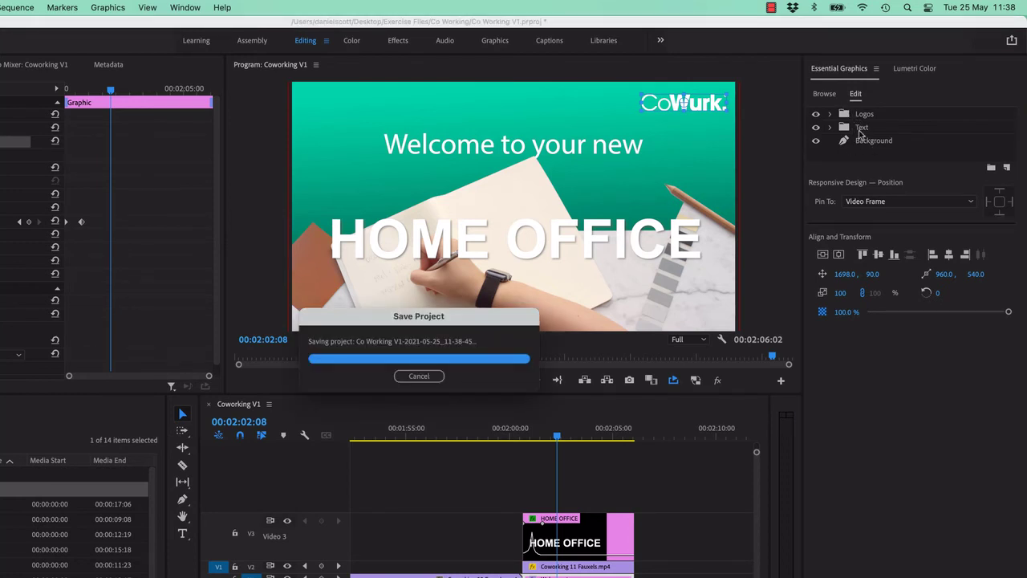
click(843, 142)
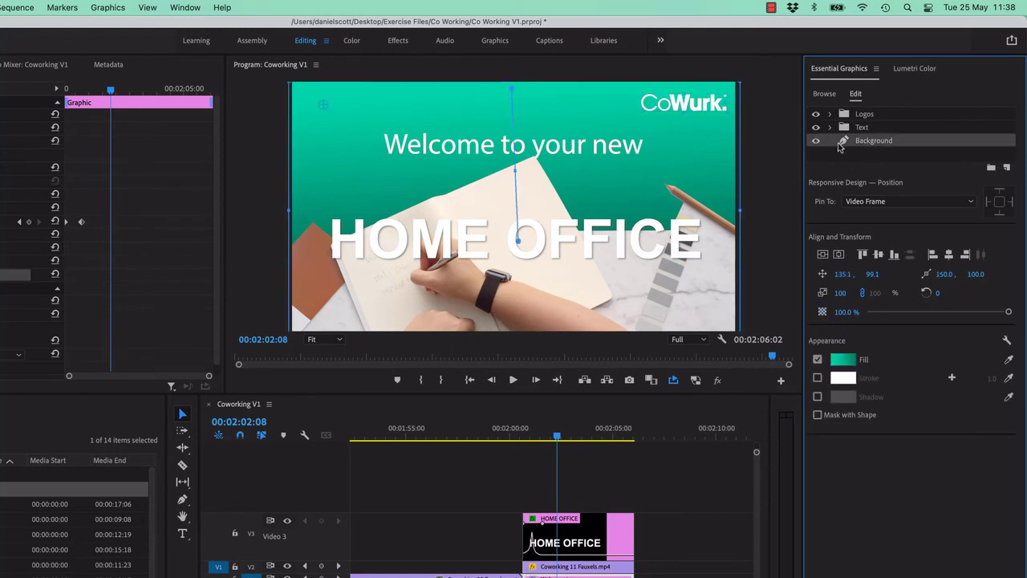
mouse_move(875, 142)
mouse_down()
mouse_move(839, 110)
mouse_move(868, 133)
mouse_move(868, 154)
mouse_up()
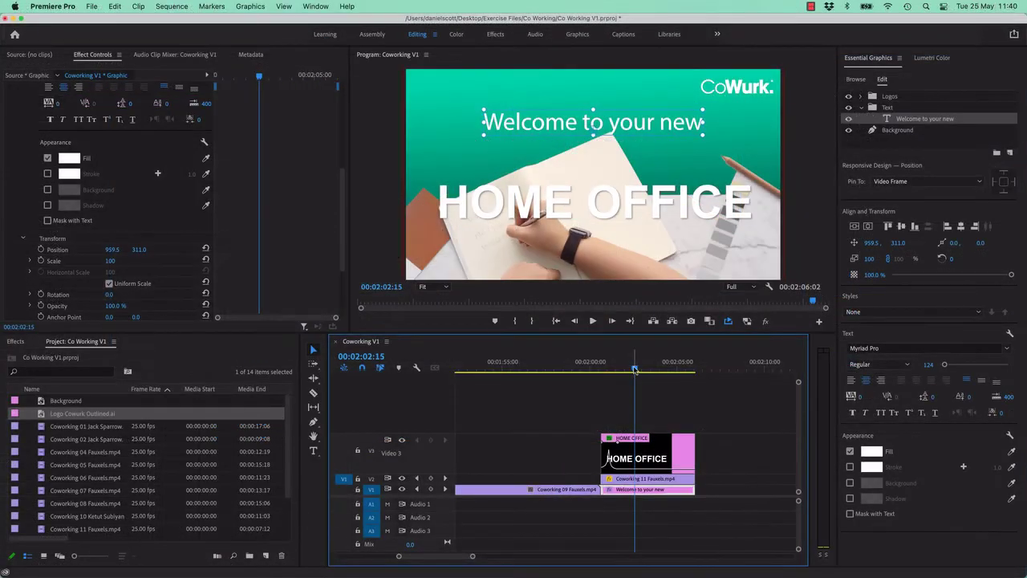
Turn on position animation for the "Welcome to your new" text at 00:02:00:16, the start of the graphic.
drag(623, 370, 600, 374)
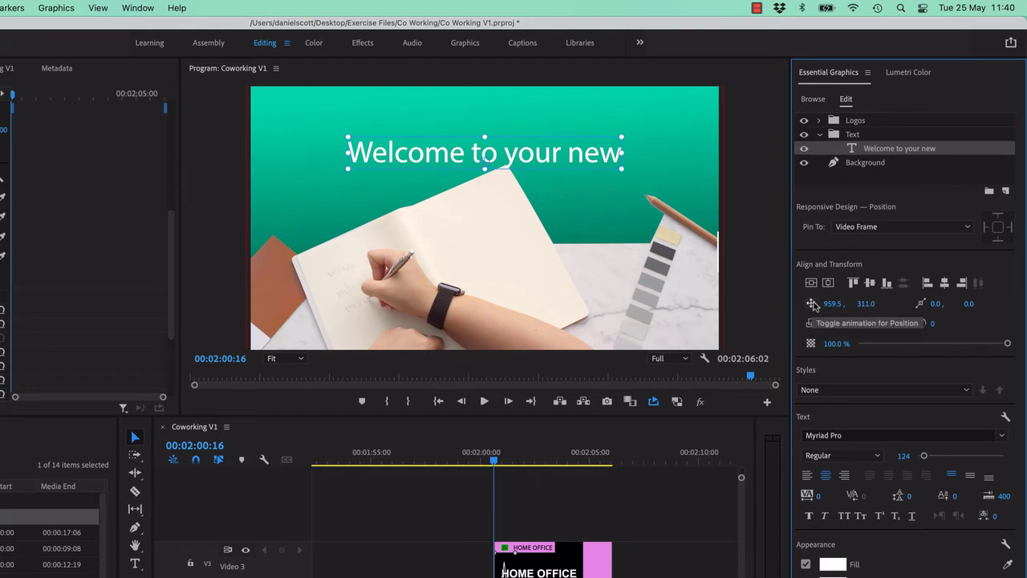
click(812, 304)
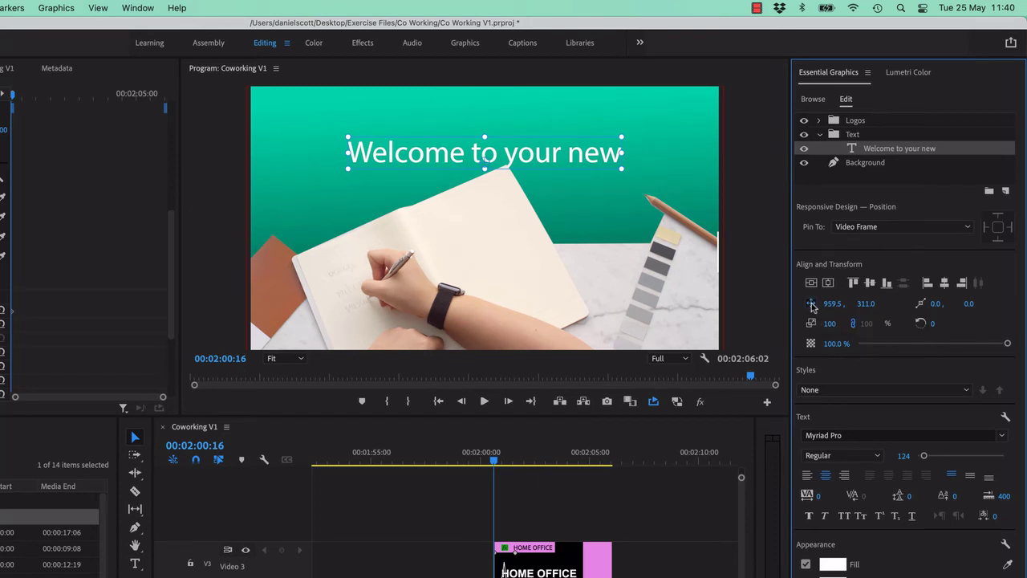
Try vertical positions 309 and -41 for the text, undo them, and restore its horizontal position to 959.5.
click(833, 304)
key(Tab)
text(309)
key(Return)
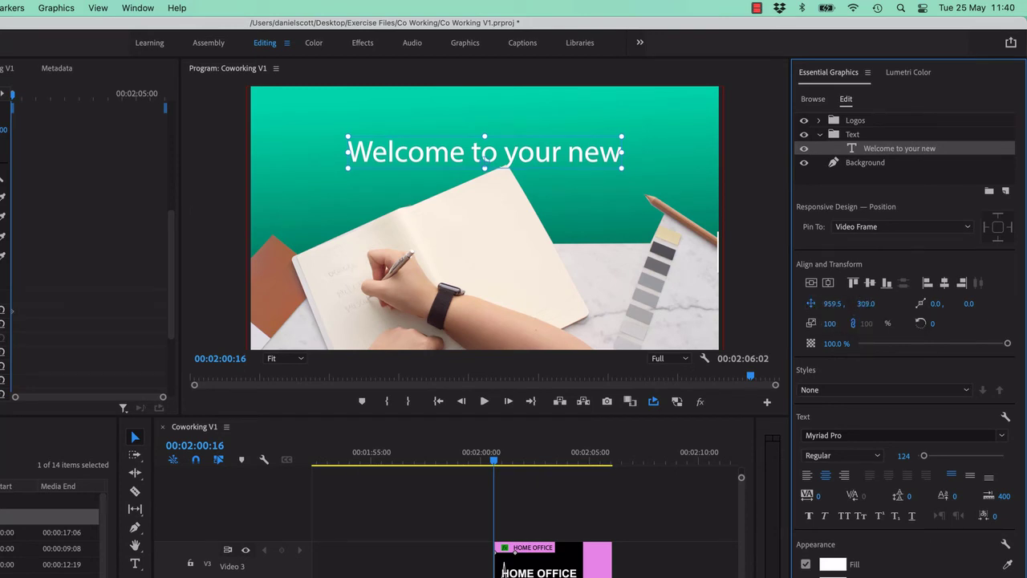
drag(866, 303, 596, 304)
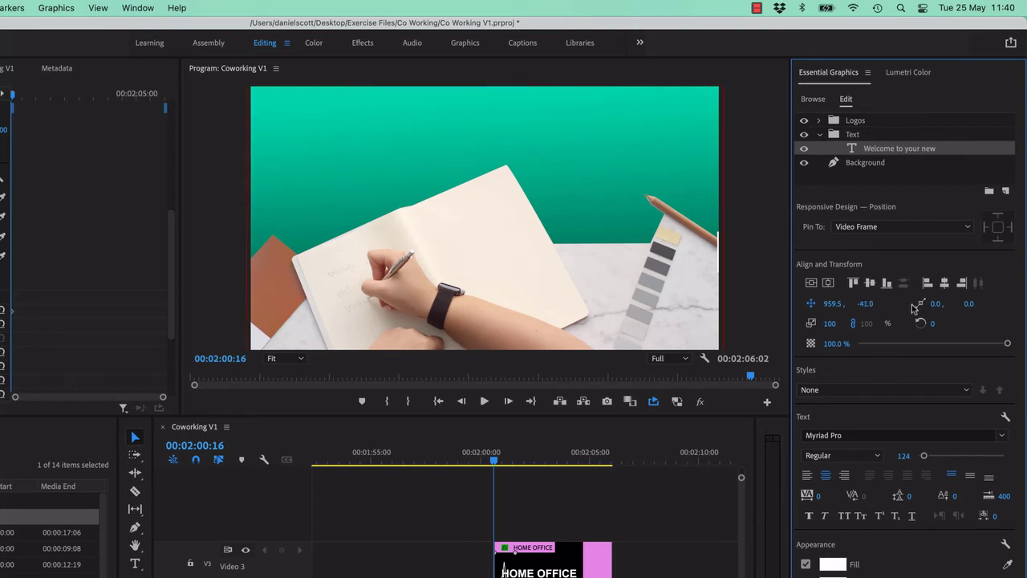
key(super+z)
key(super+z)
click(838, 302)
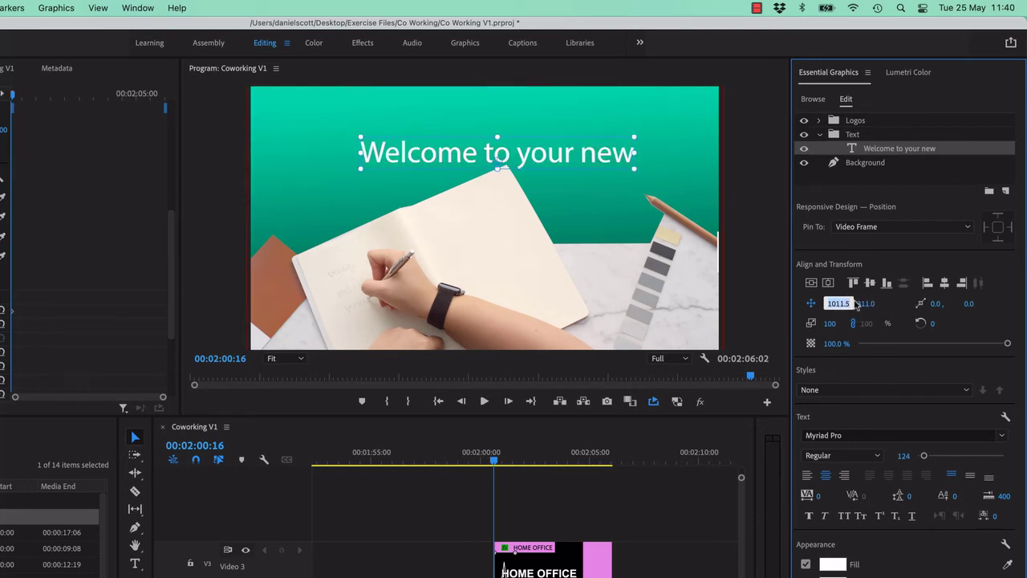
text(959.5)
key(Return)
Keyframe the text's vertical position from -45 at the graphic's start to 346 at 00:02:01:06, and set its font size to 149.
drag(866, 304, 706, 304)
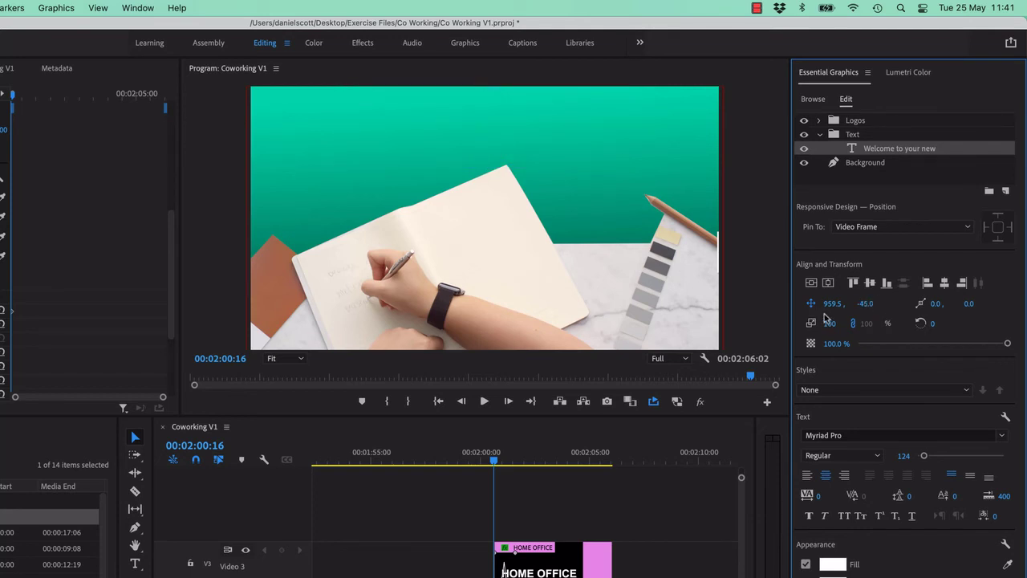
drag(495, 462, 508, 469)
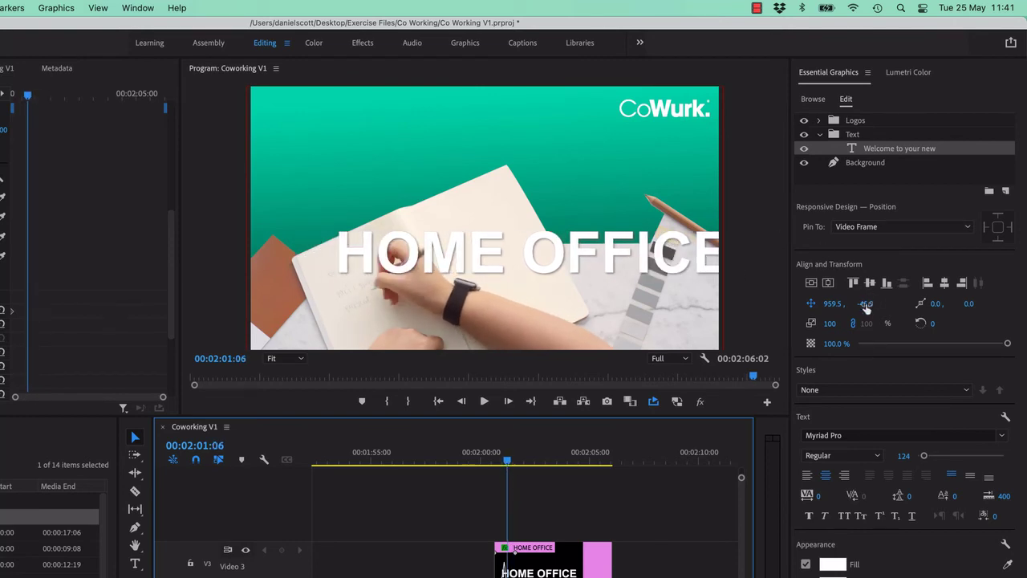
drag(867, 303, 935, 305)
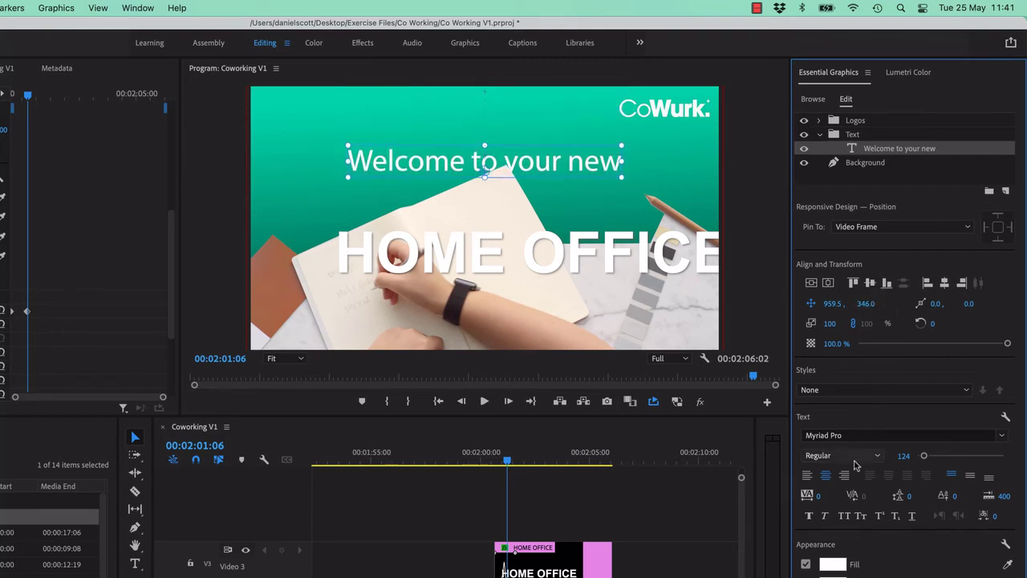
drag(924, 455, 925, 457)
Play back the start of the end graphic to check the text's drop-in movement.
click(493, 464)
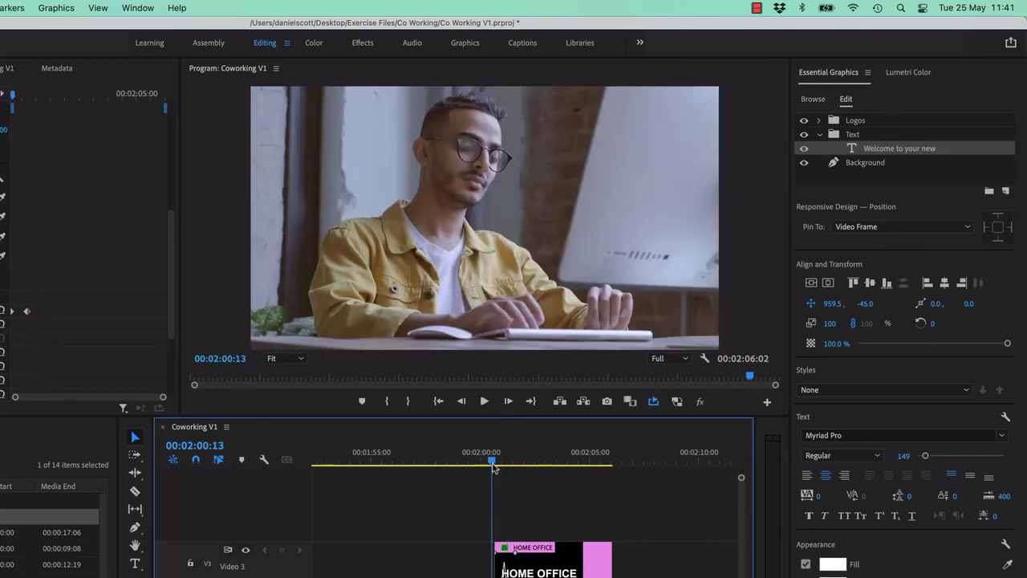
key(space)
key(space)
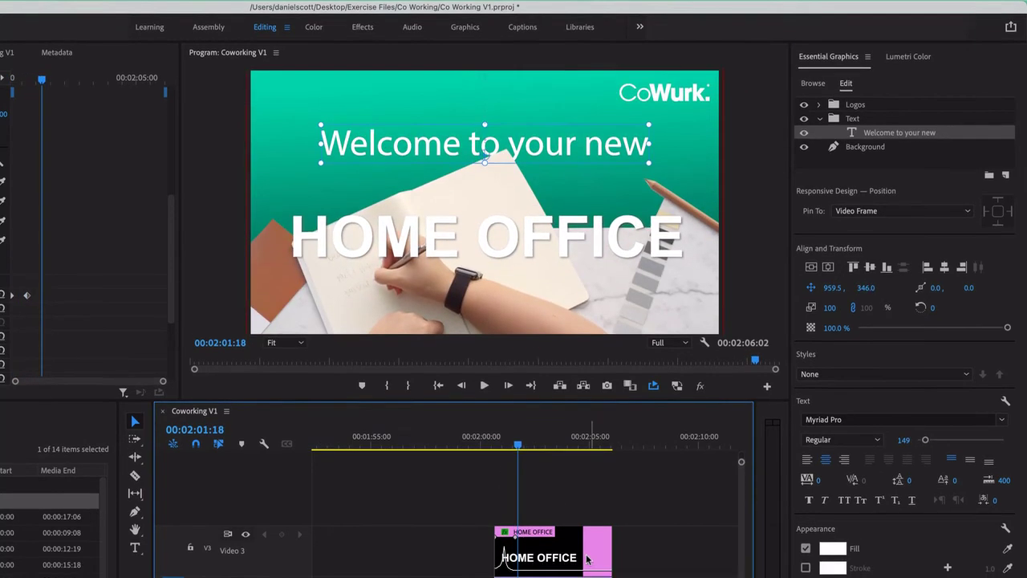
Show the Transform : Position keyframe graph of the "Welcome to your new" text on its Video 1 clip.
drag(284, 462, 284, 392)
right_click(579, 443)
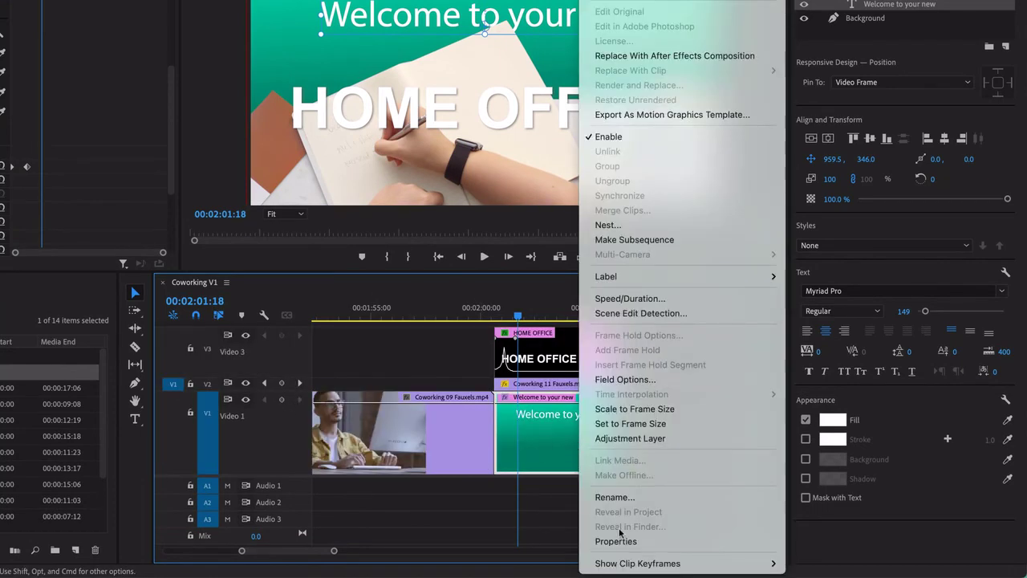
mouse_move(630, 563)
mouse_move(831, 566)
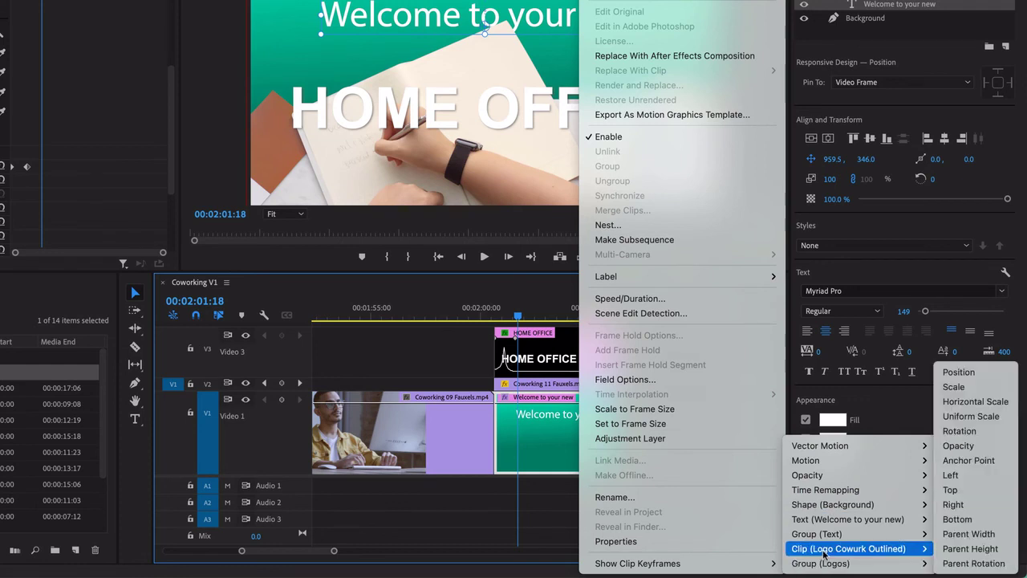
mouse_move(830, 522)
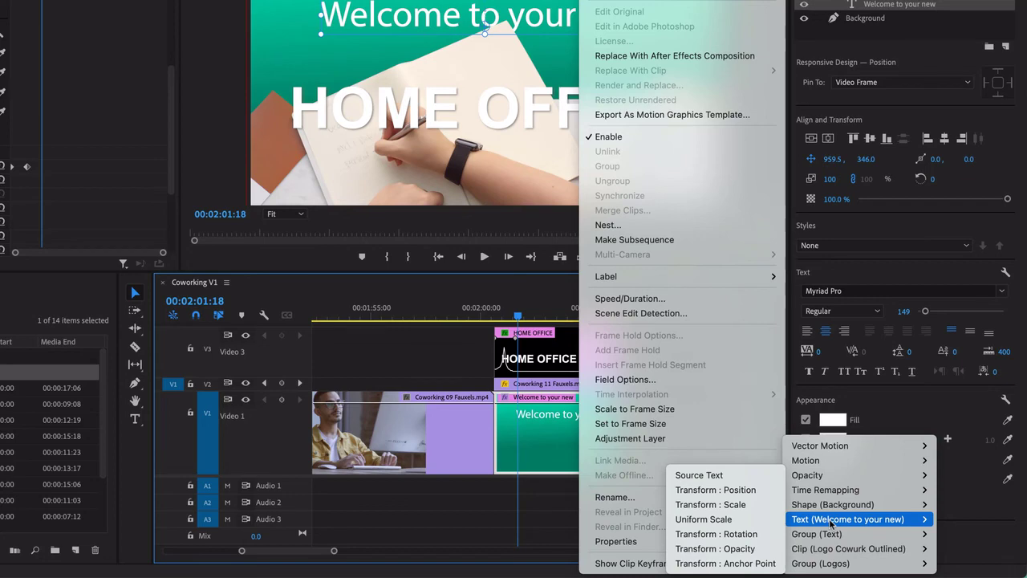
click(713, 492)
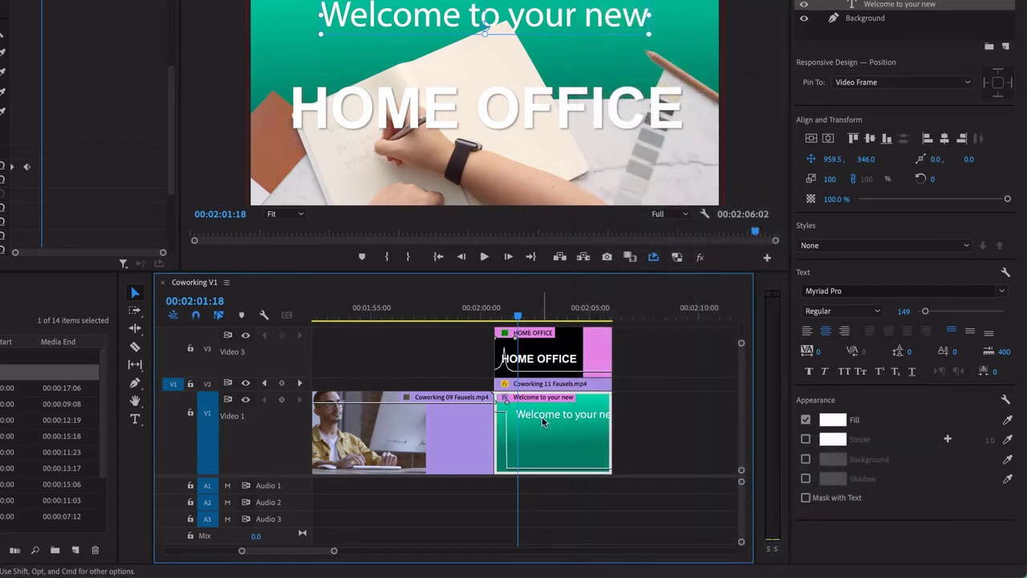
Ease both position keyframes of the "Welcome to your new" text so the velocity graph forms a smooth early peak.
key(=)
key(=)
key(=)
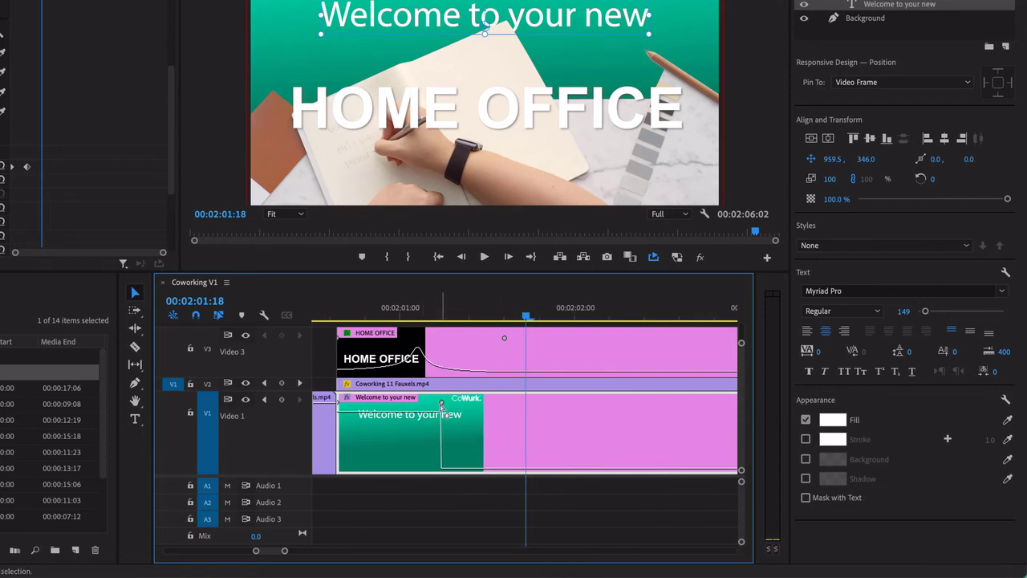
drag(436, 414, 498, 479)
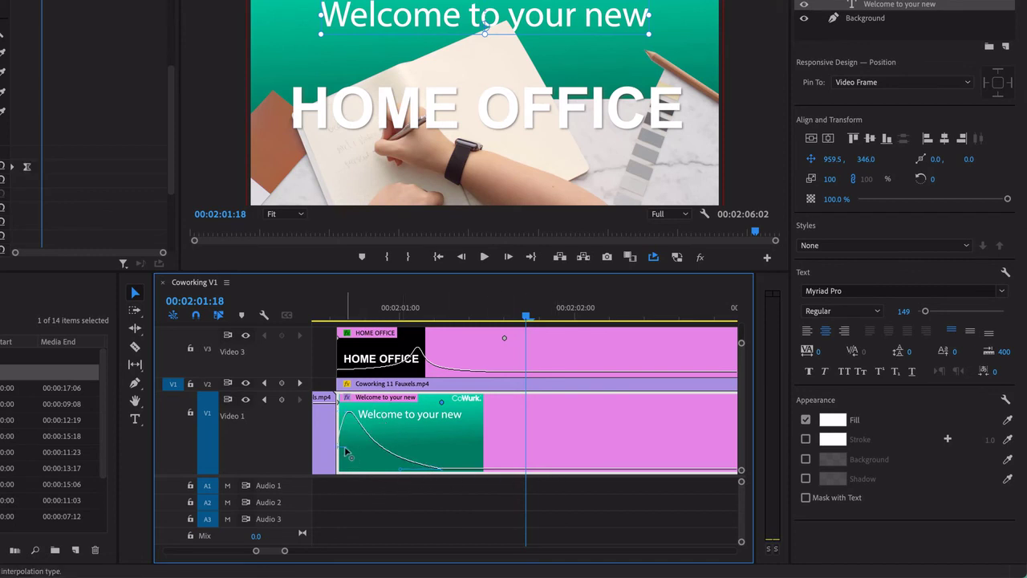
drag(346, 451, 370, 480)
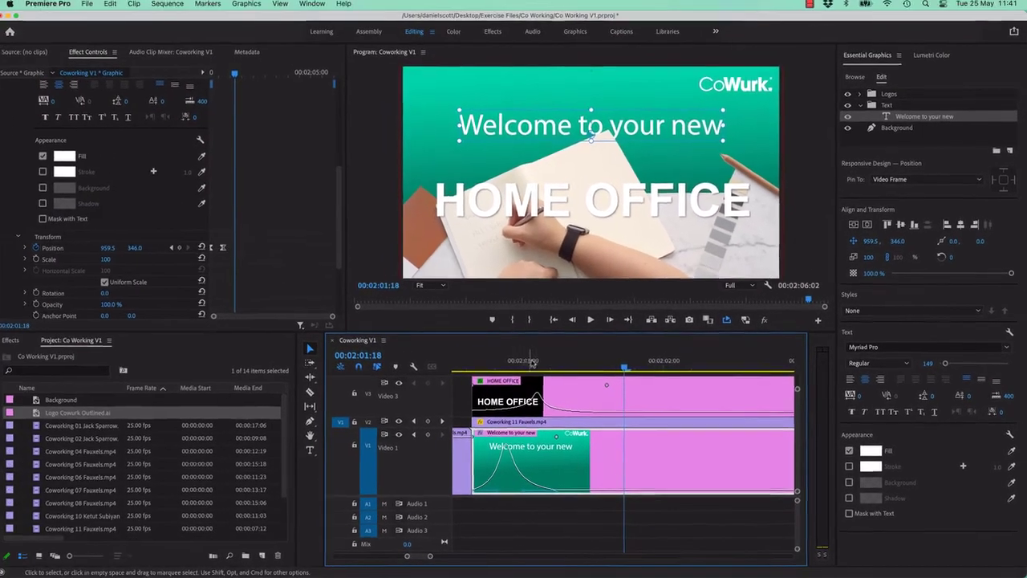
Play the end graphic repeatedly from its start and compare the timing of the welcome text and HOME OFFICE entrances.
key(Up)
key(space)
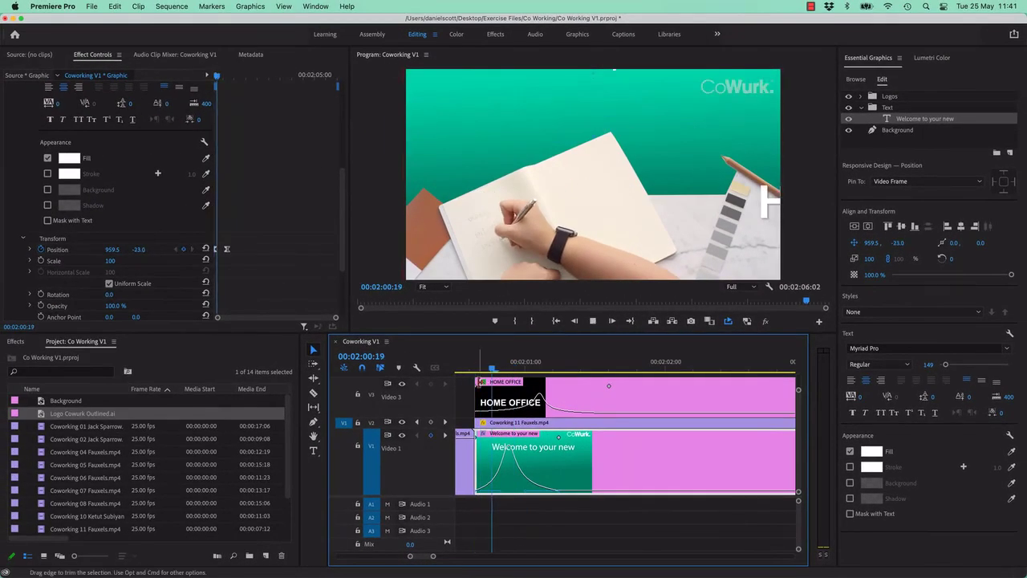
click(484, 370)
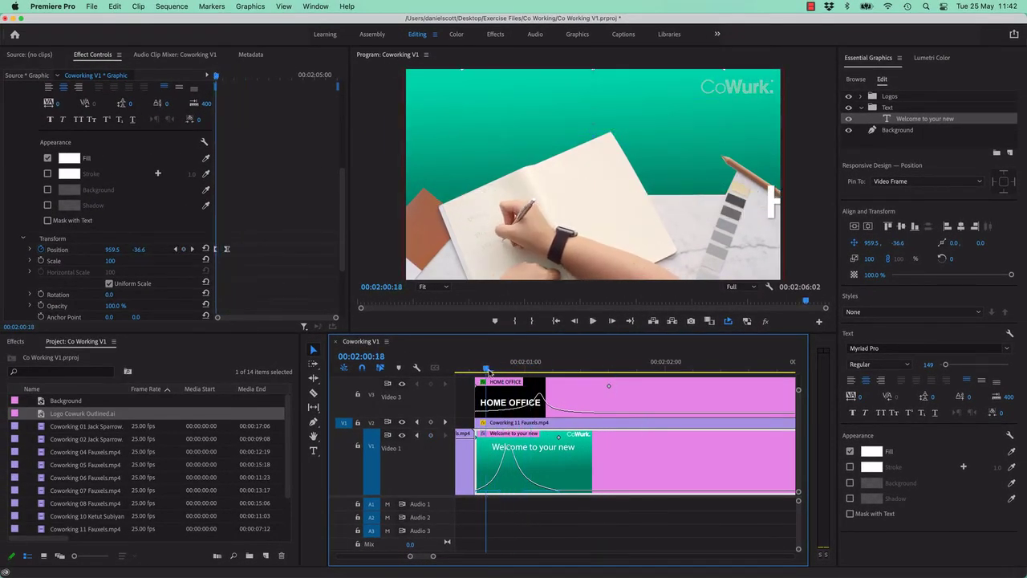
key(space)
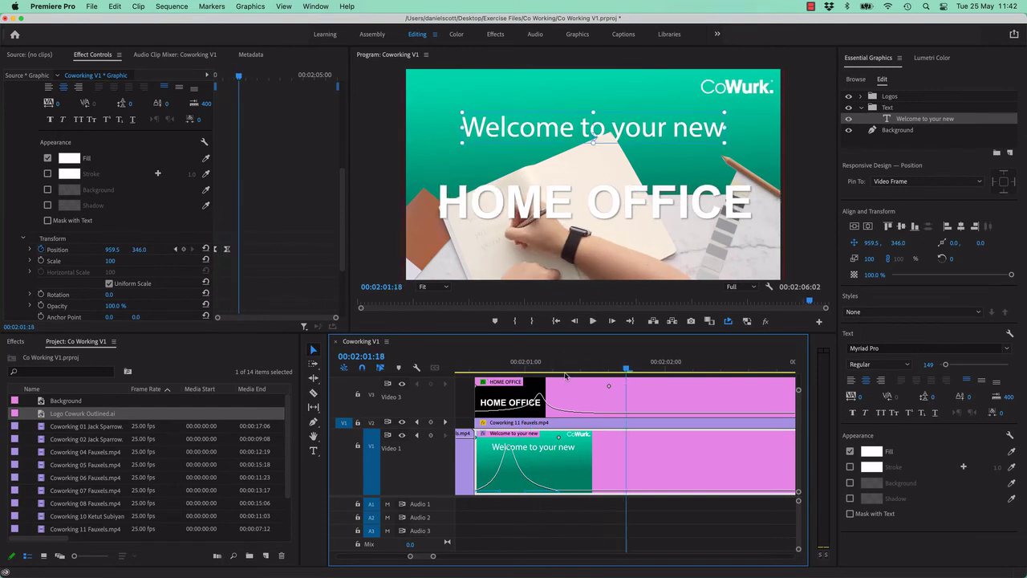
click(578, 367)
click(484, 367)
key(space)
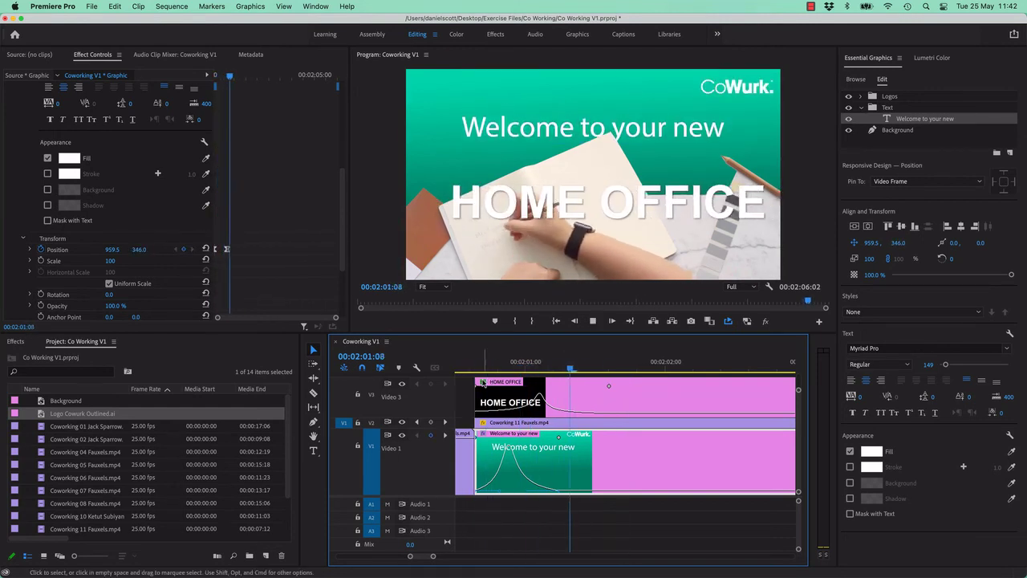
drag(564, 367, 462, 369)
key(space)
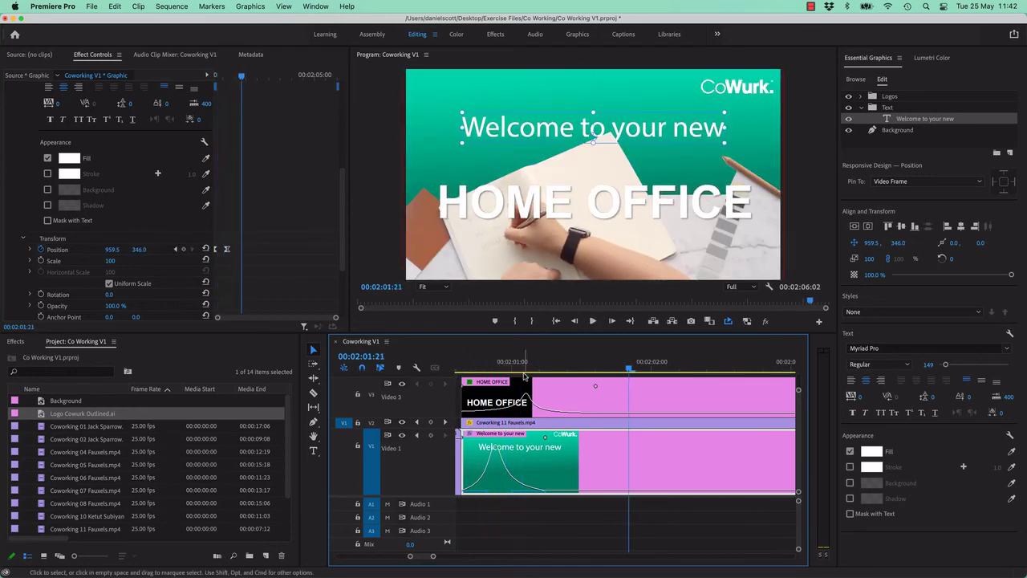
drag(560, 366, 501, 389)
key(space)
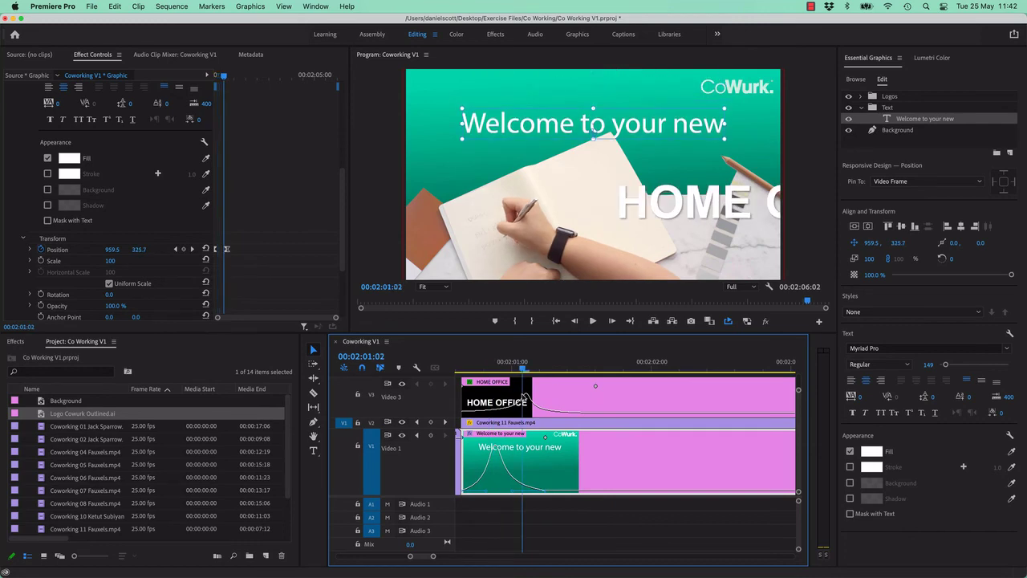
key(Up)
key(space)
Shift the HOME OFFICE clip on Video 3 to start at 00:02:00:22 and trim its end to match the clips below.
click(549, 394)
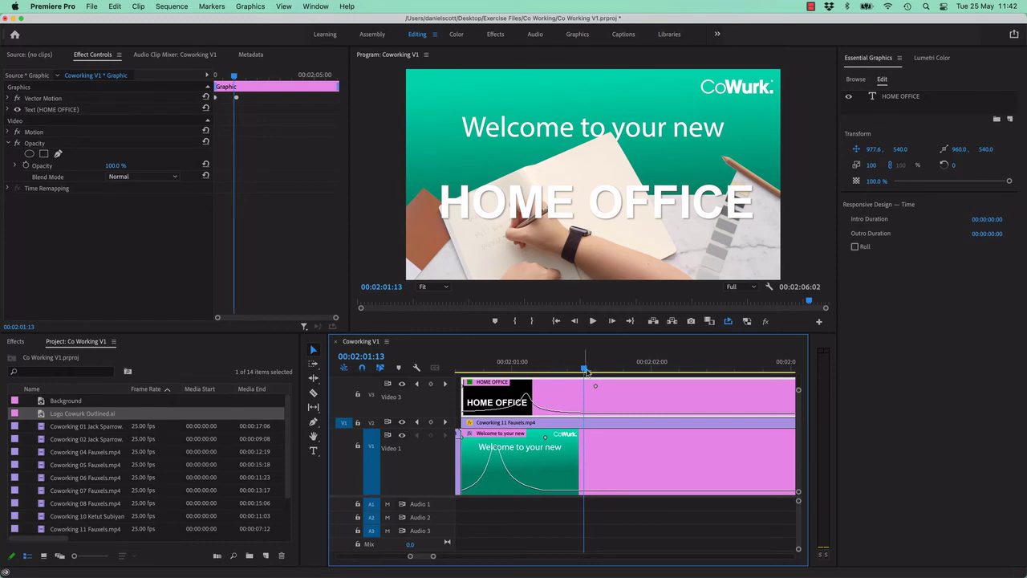
drag(502, 399, 459, 374)
key(space)
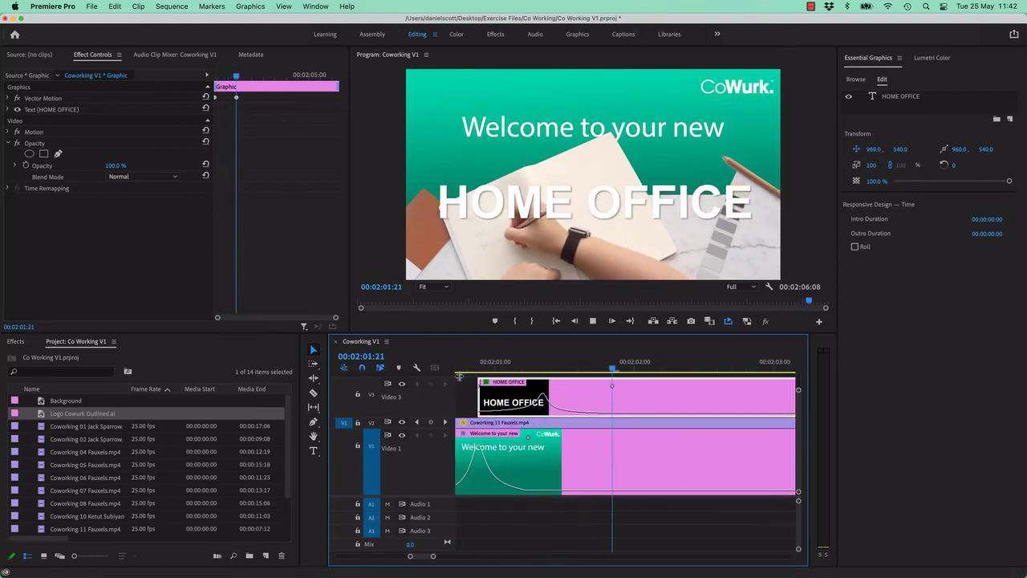
key(space)
key(minus)
key(minus)
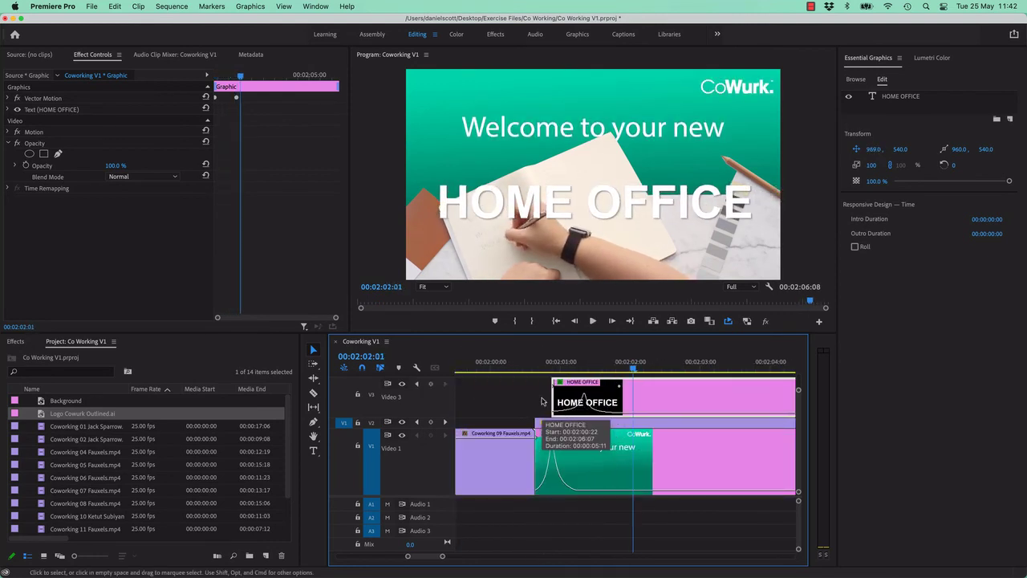
drag(773, 395, 769, 396)
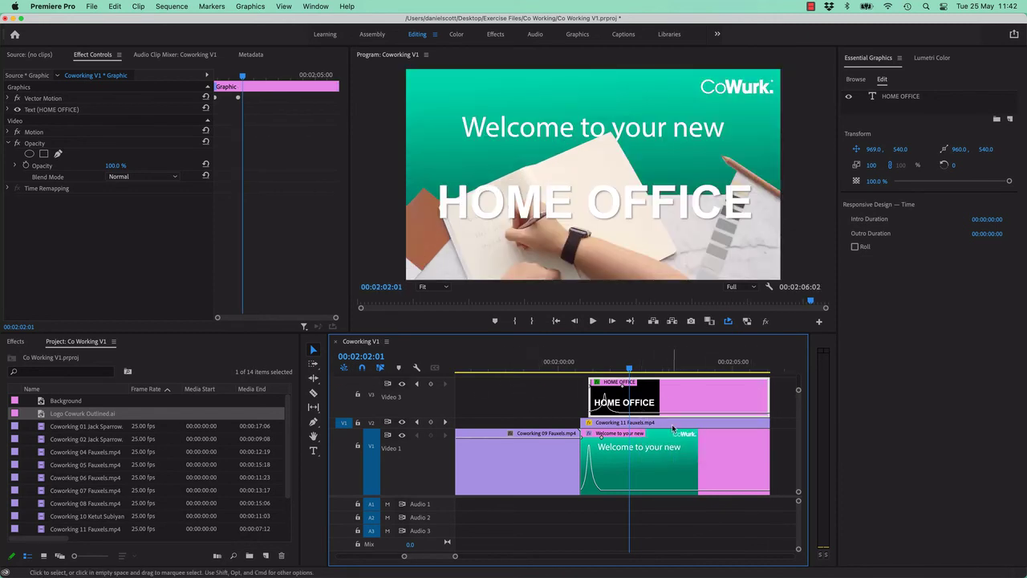
Play back the end graphic to check the delayed HOME OFFICE entrance.
click(591, 368)
key(space)
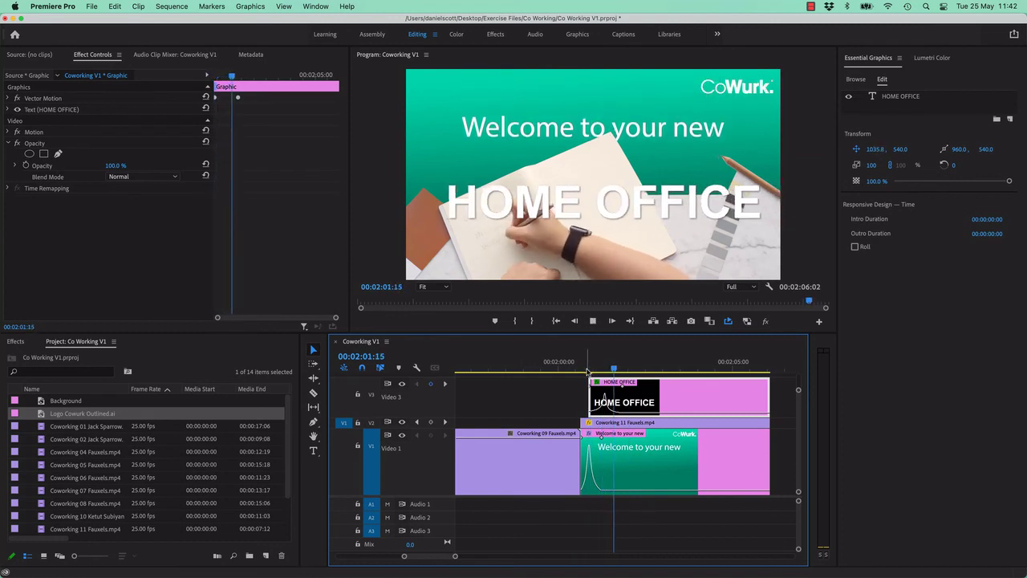
key(space)
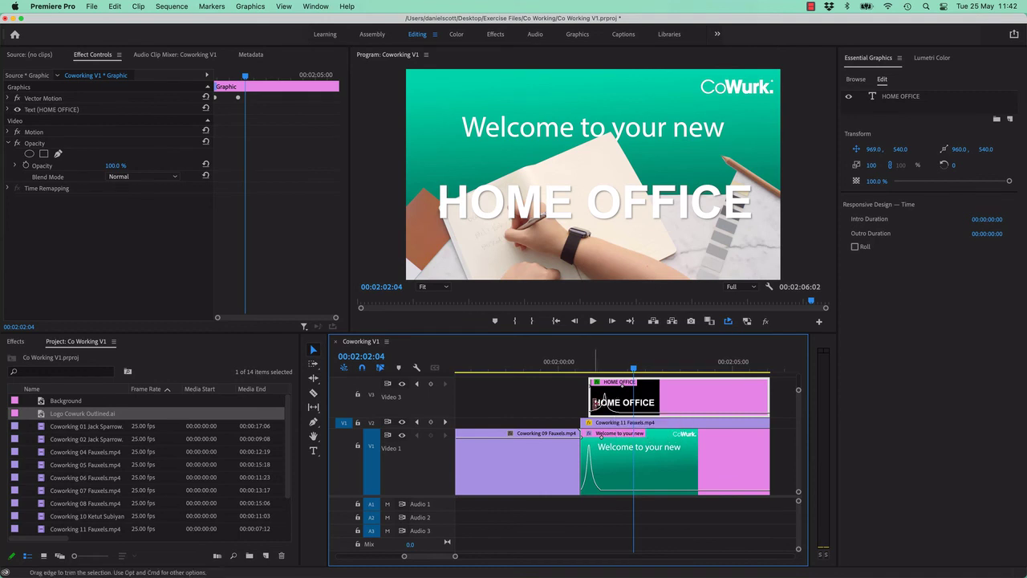
Rate-stretch the HOME OFFICE clip from its end to about 276.6% speed and play back its entrance.
key(r)
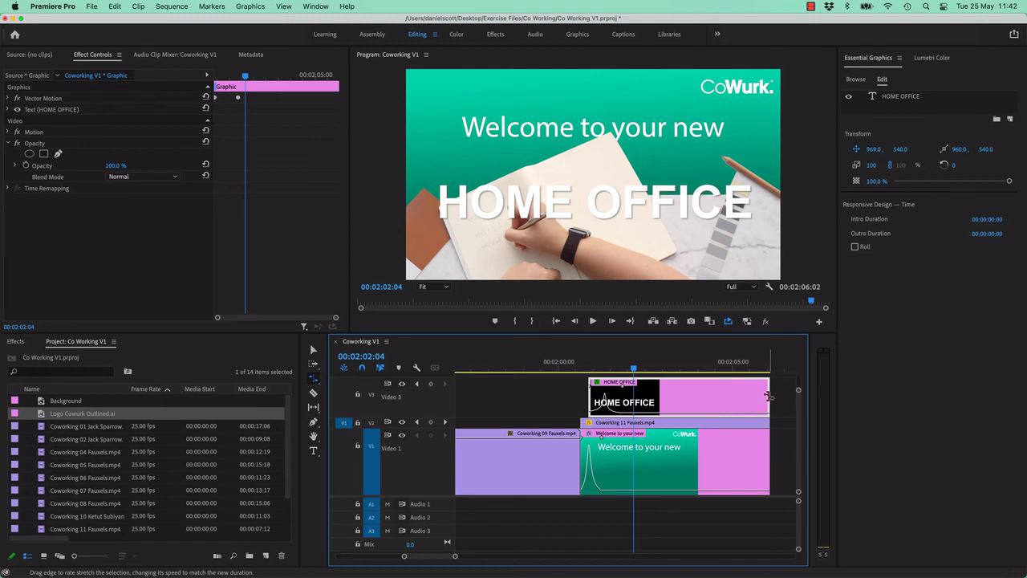
drag(769, 396, 652, 397)
key(space)
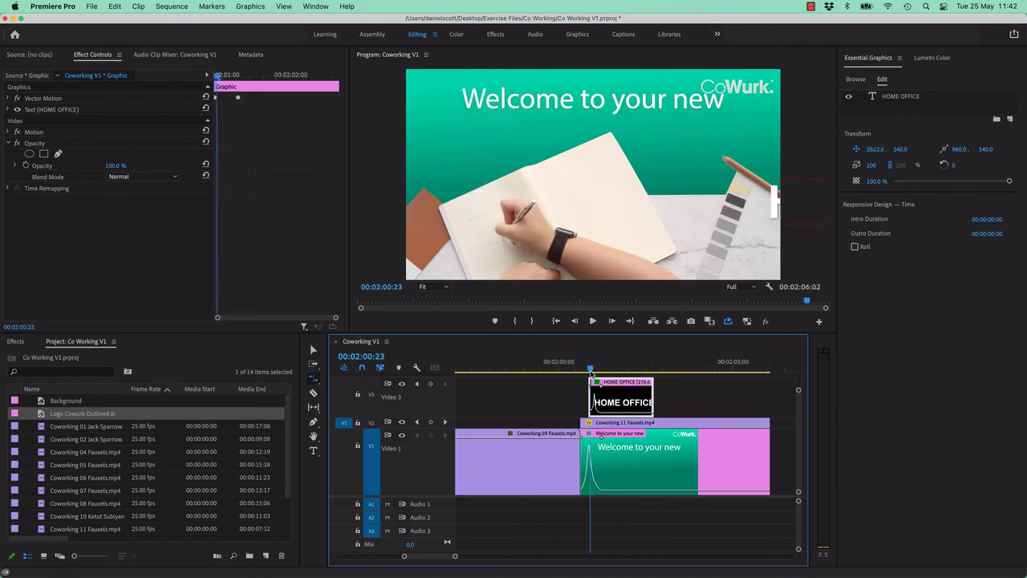
click(583, 372)
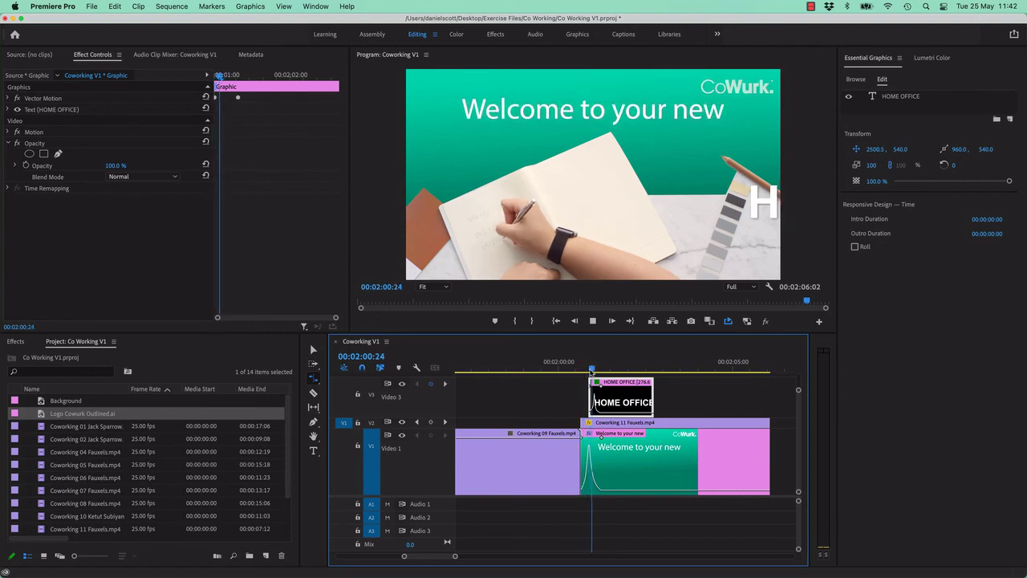
key(space)
drag(590, 372, 610, 373)
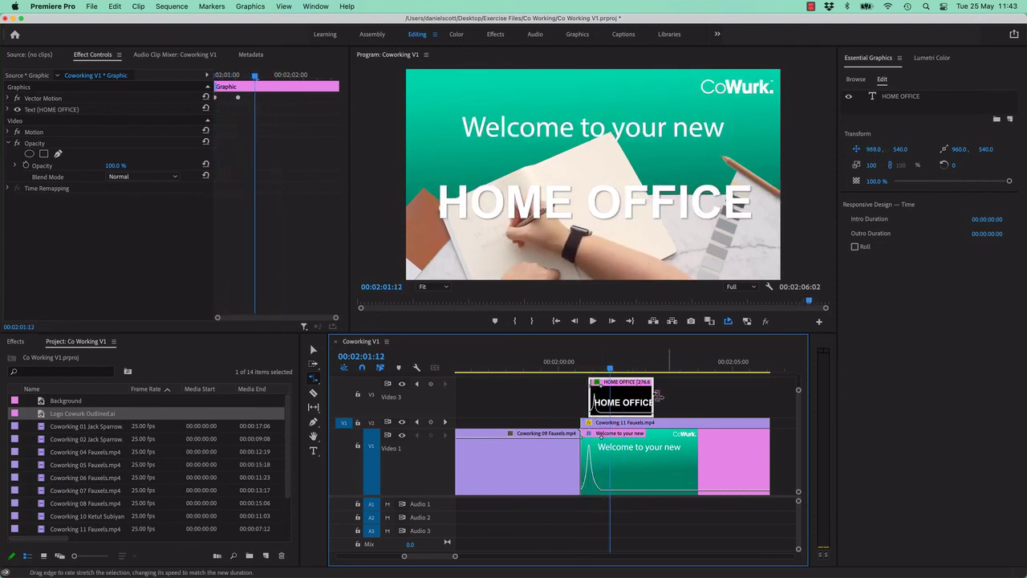
Rate-stretch the HOME OFFICE clip from its end to about 70.27% speed and play back its slower entrance.
click(789, 401)
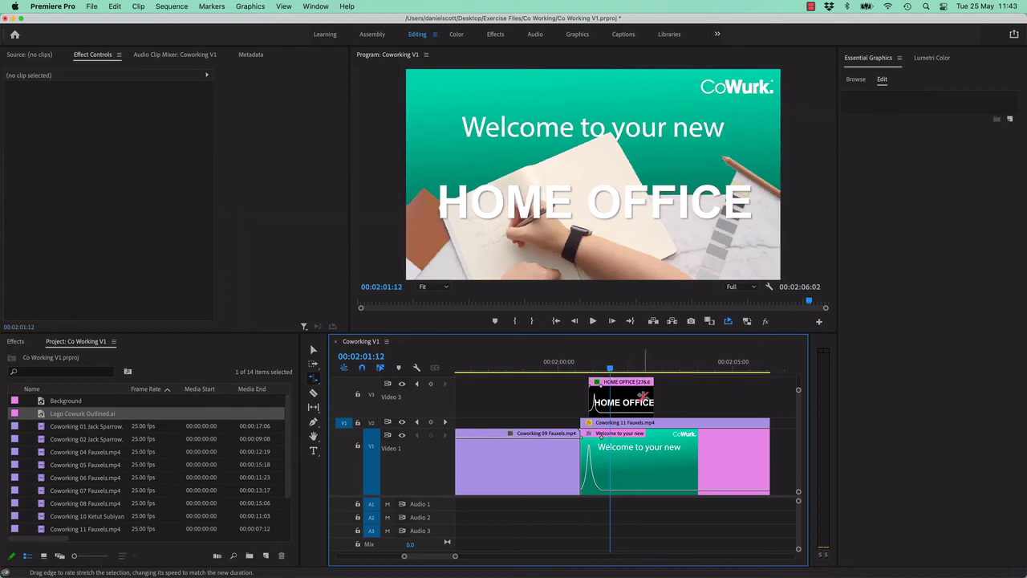
drag(654, 398, 771, 401)
key(space)
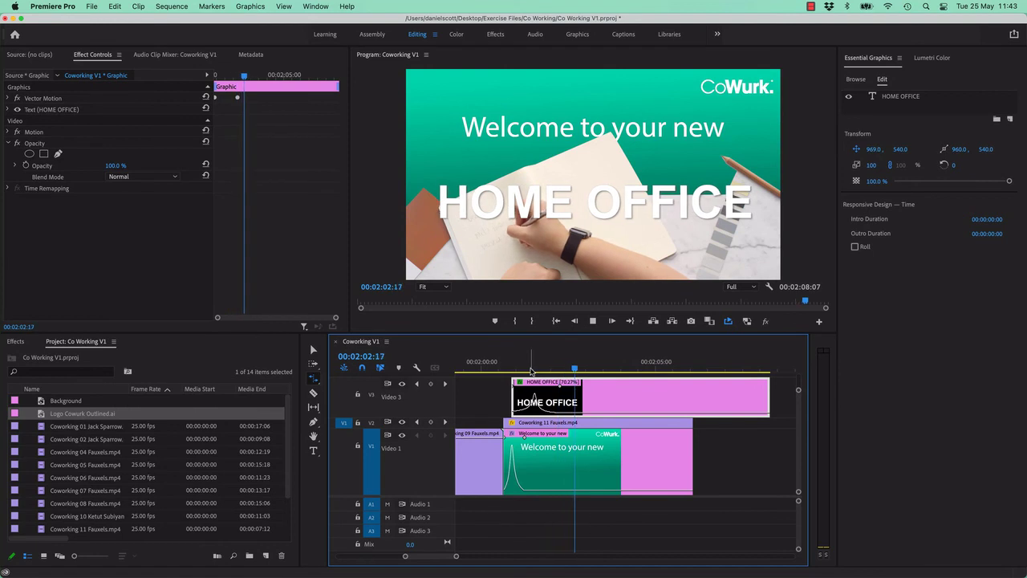
key(space)
Move the HOME OFFICE clip to start together with Coworking 11 Fauxels.mp4 and trim its end to match the clips below.
key(v)
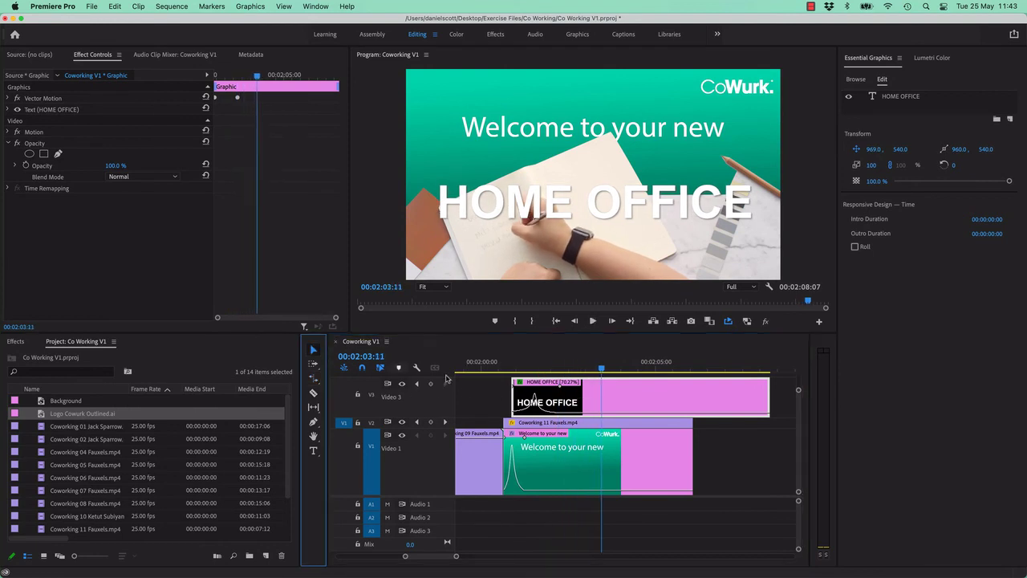
drag(598, 397, 666, 400)
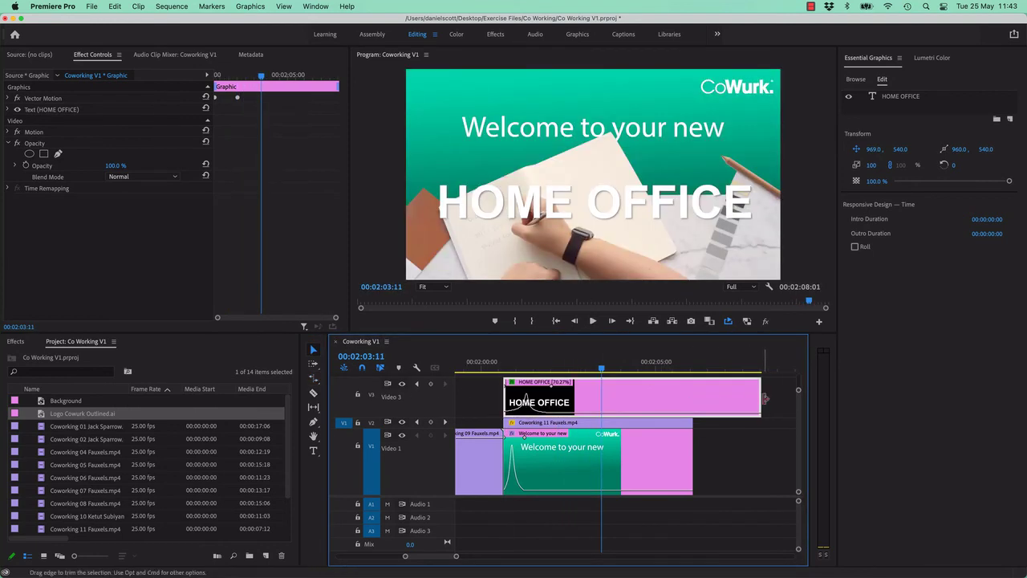
drag(759, 398, 690, 399)
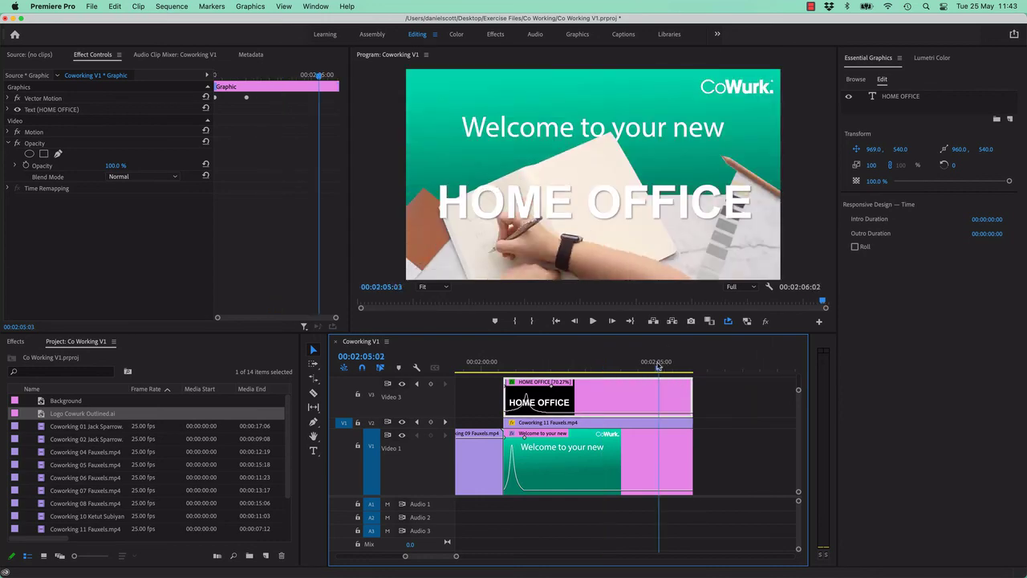
Play the end graphic repeatedly from just before its start to check the slowed HOME OFFICE entrance.
click(497, 369)
key(space)
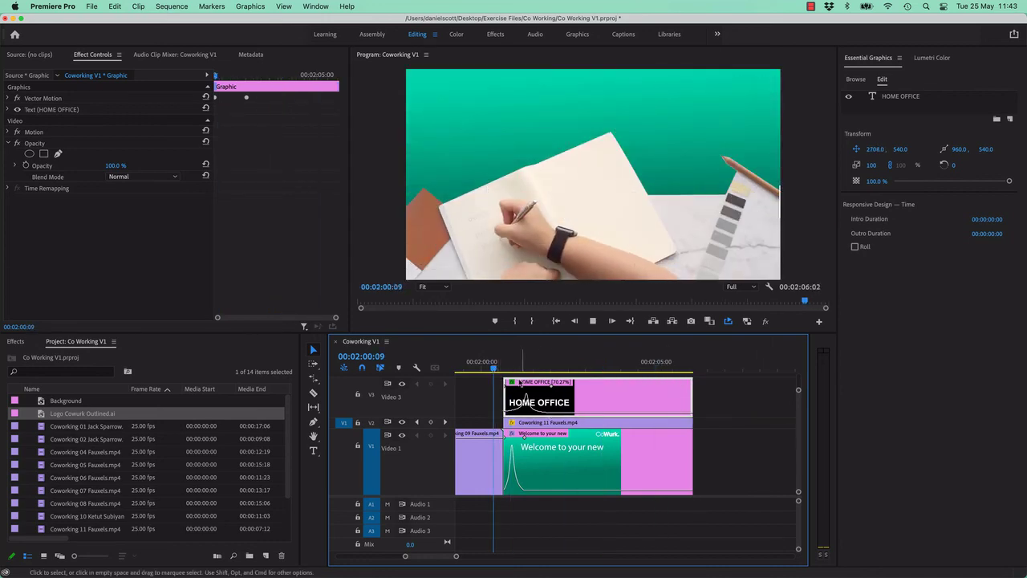
click(491, 369)
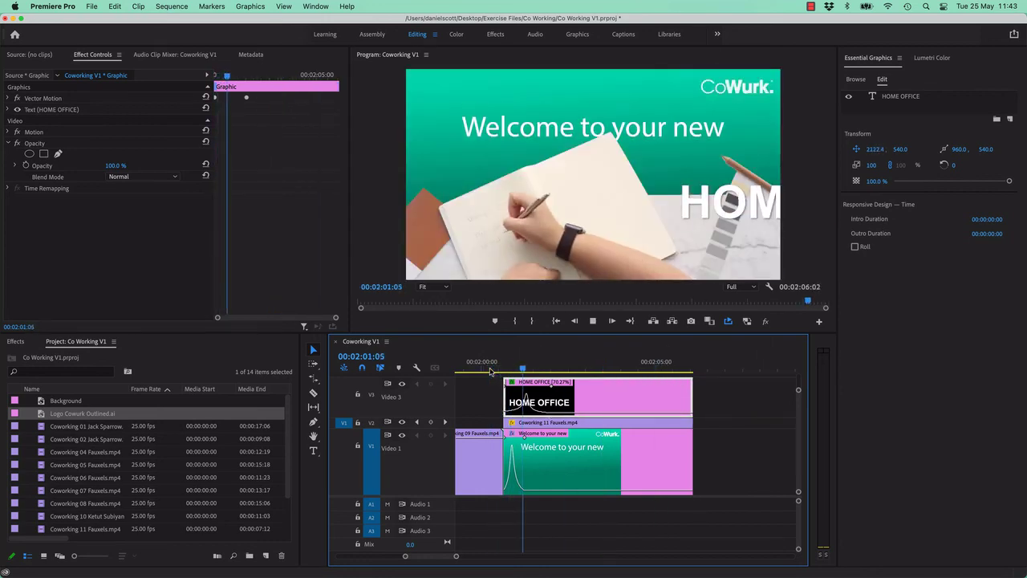
key(space)
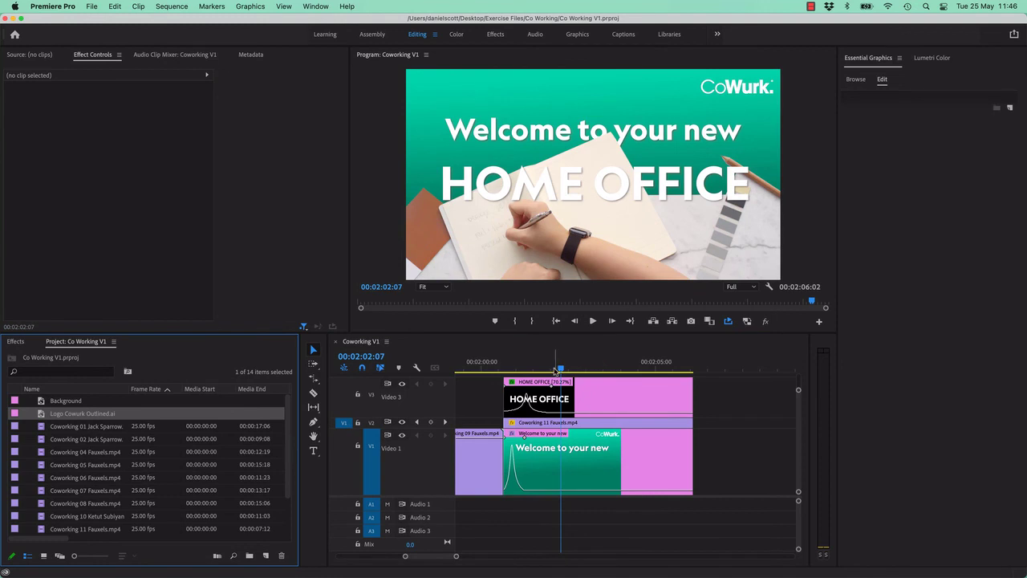
Scrub back through the end of the HOME OFFICE entrance to 00:02:01:18 and save the project.
mouse_move(556, 370)
mouse_down()
mouse_move(502, 370)
mouse_move(542, 370)
mouse_up()
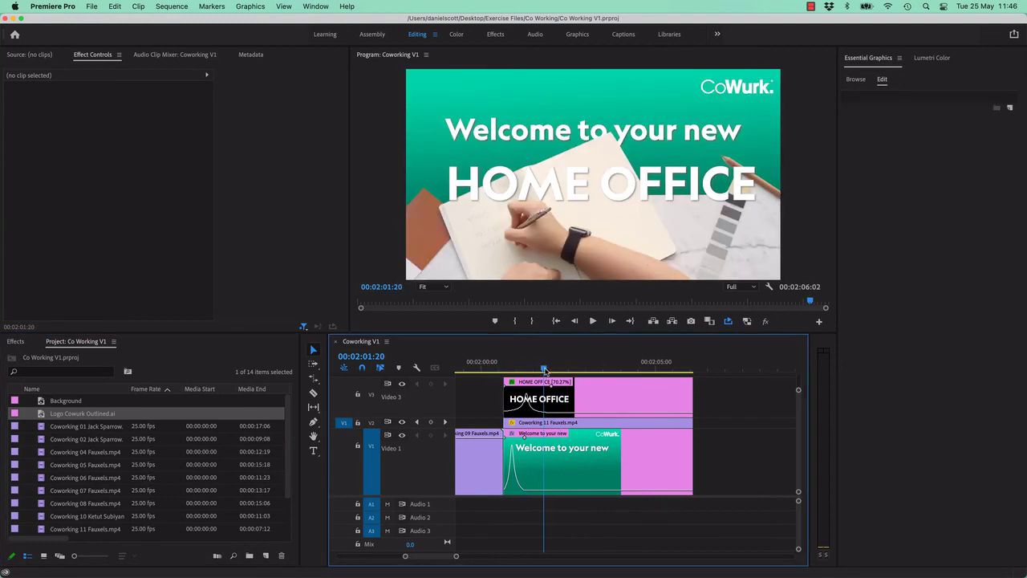
drag(546, 368, 541, 369)
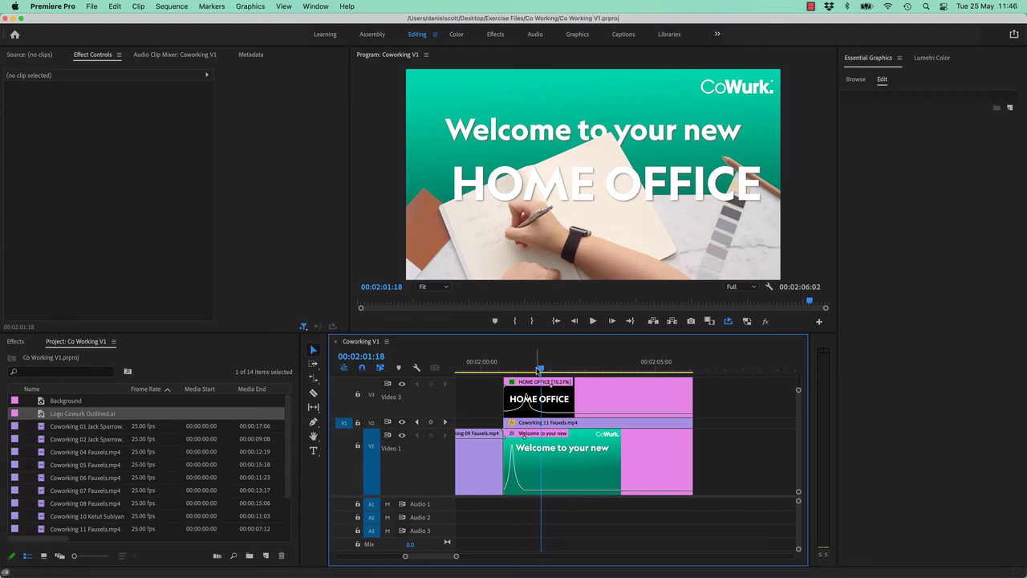
key(super+s)
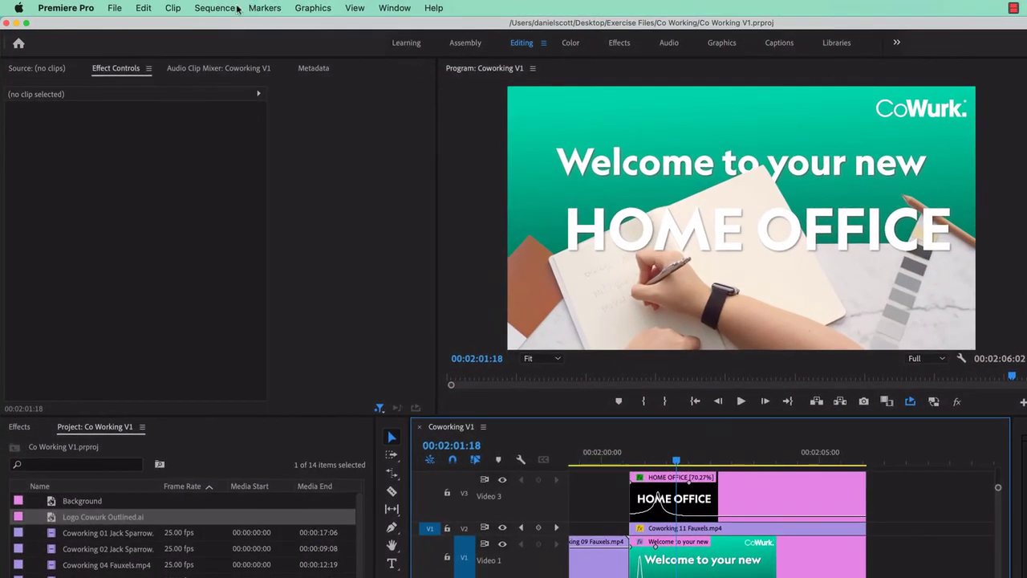
Show the project's edit history and revert the project to its initial New/Open state.
click(89, 5)
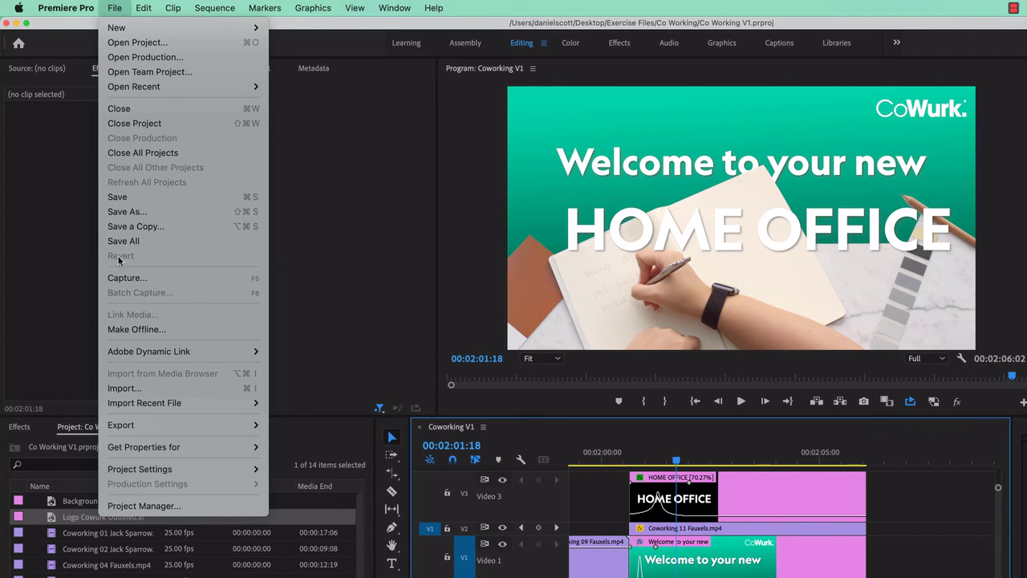
mouse_move(395, 8)
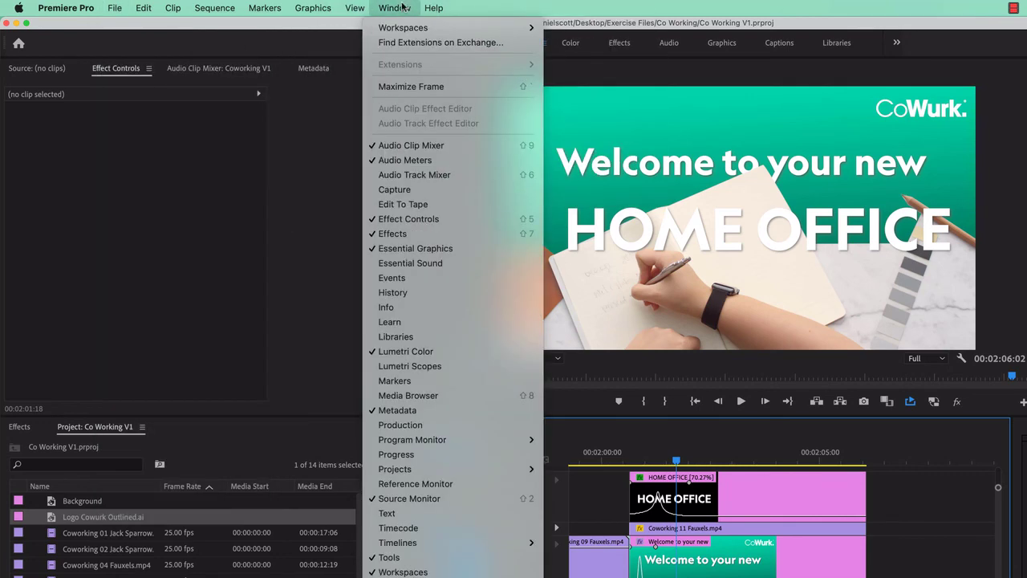
click(407, 298)
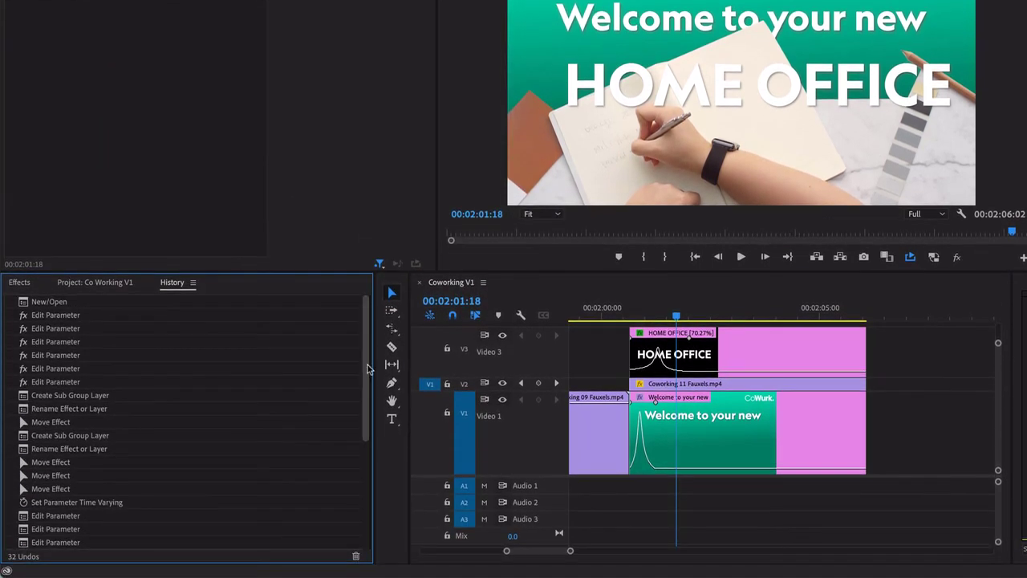
drag(367, 367, 381, 321)
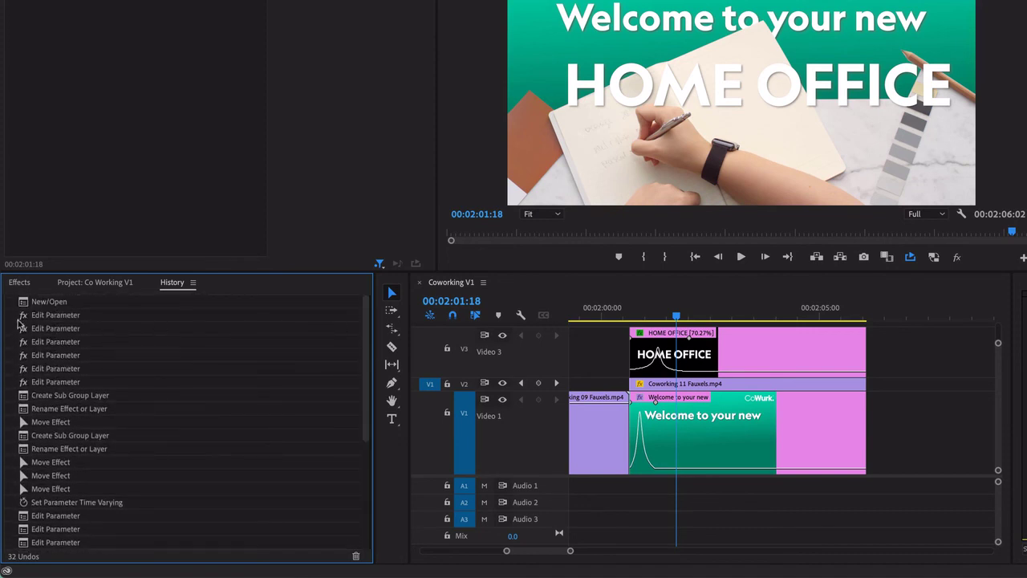
click(49, 301)
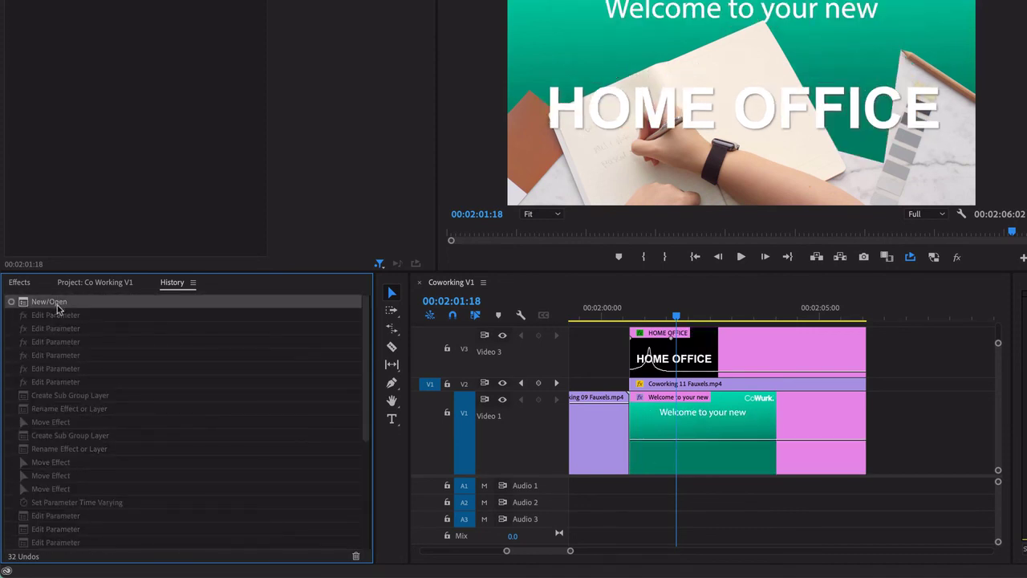